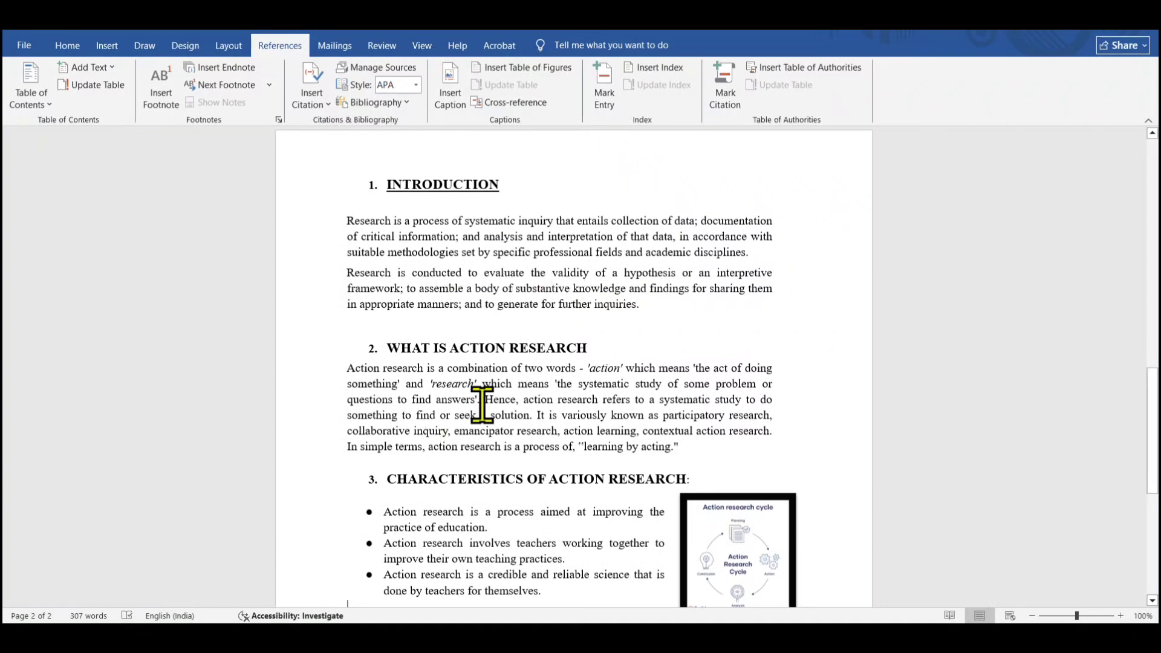
triple_click(581, 370)
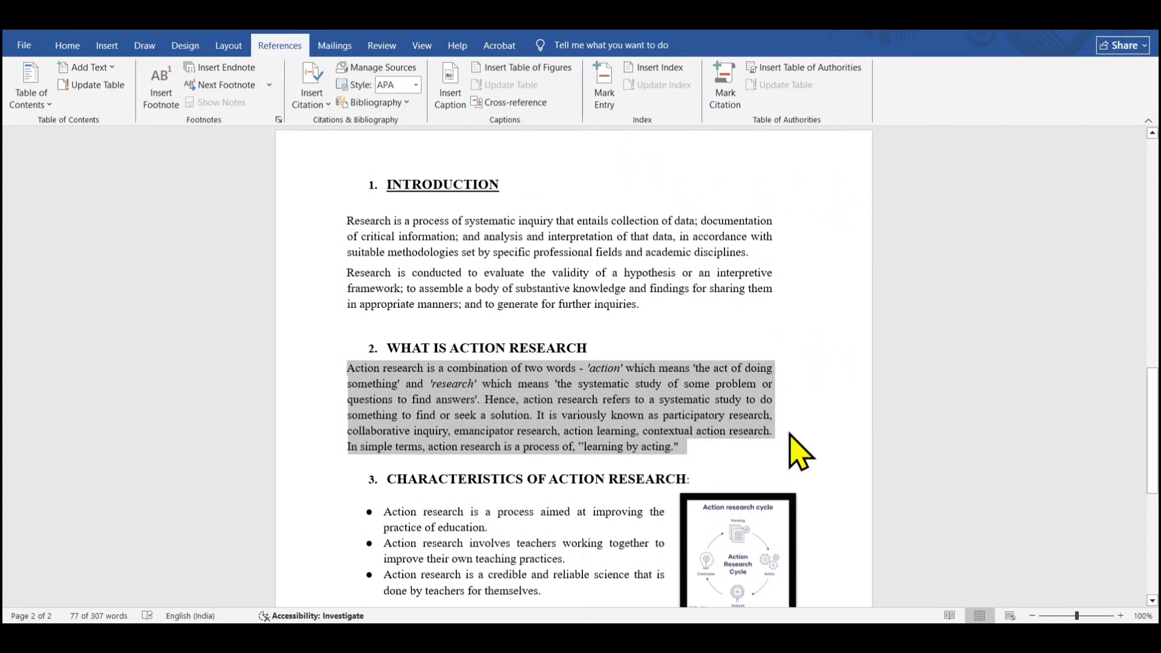
click(552, 436)
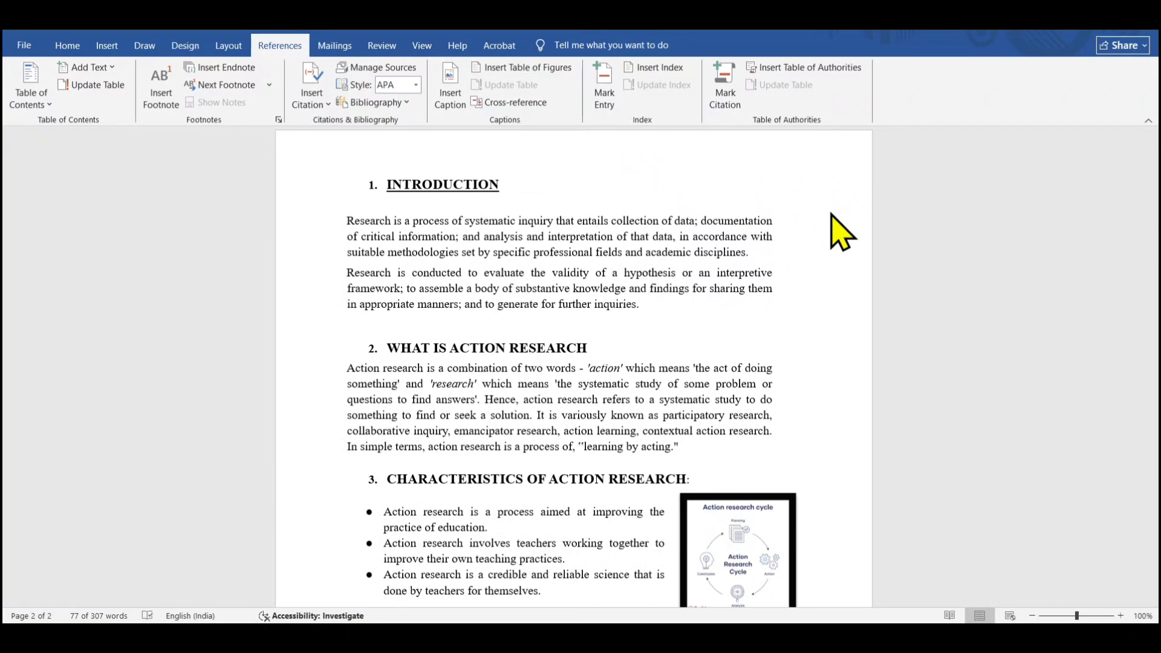
drag(1155, 407, 1155, 517)
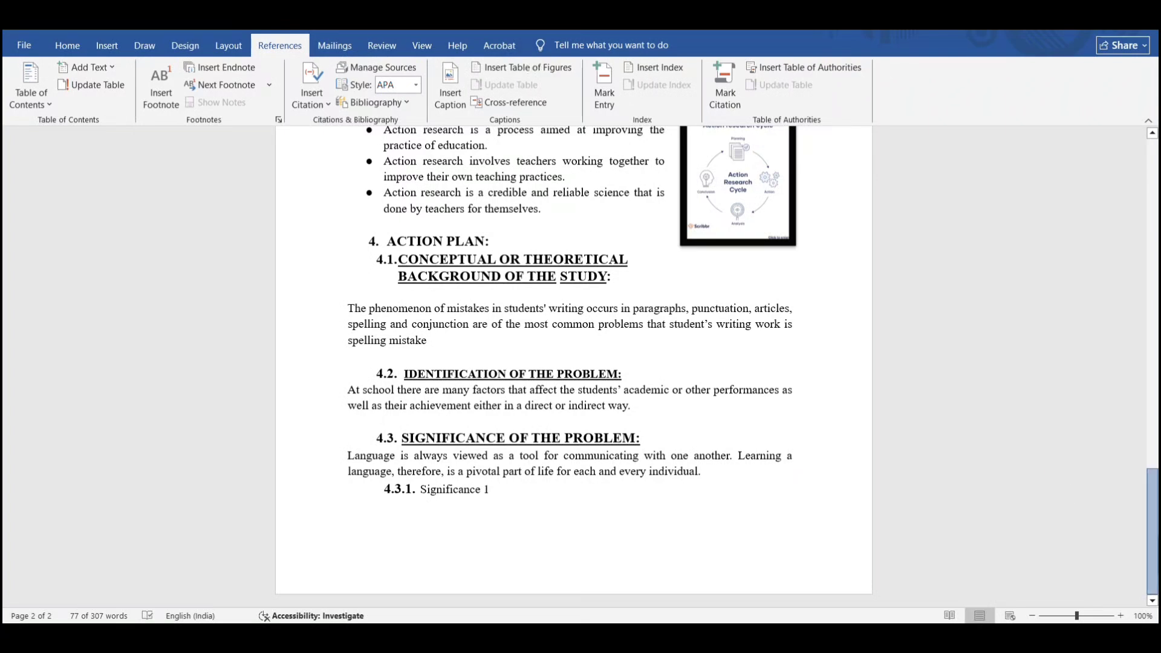
scroll(568, 363, up, 3)
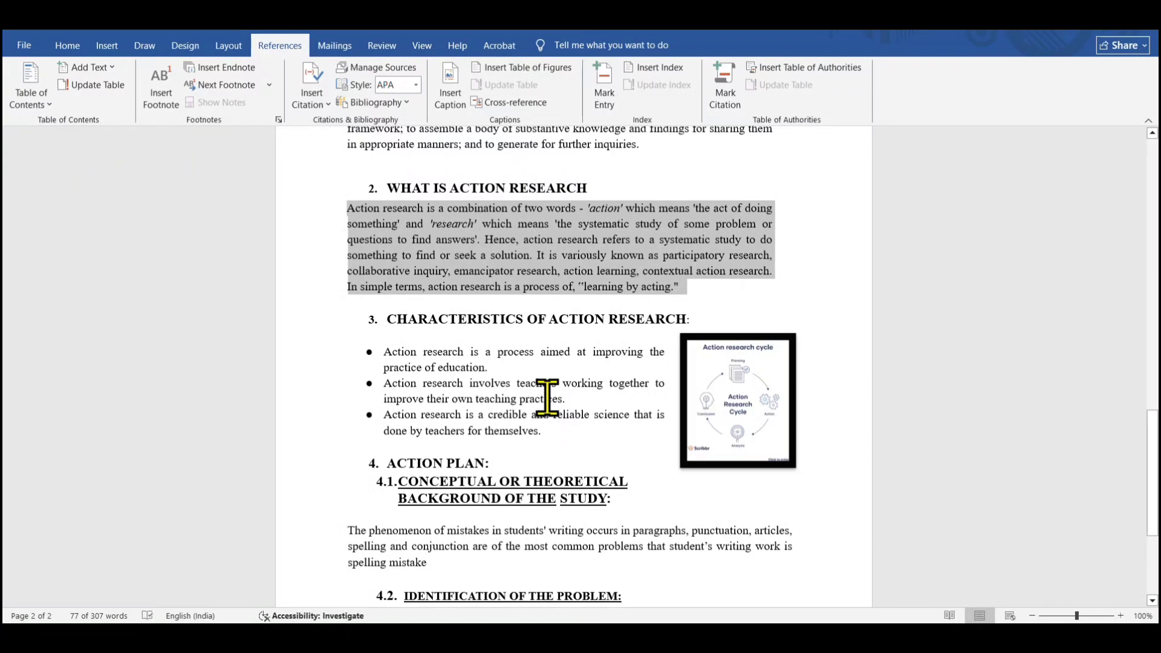
drag(1152, 423, 1153, 481)
click(389, 557)
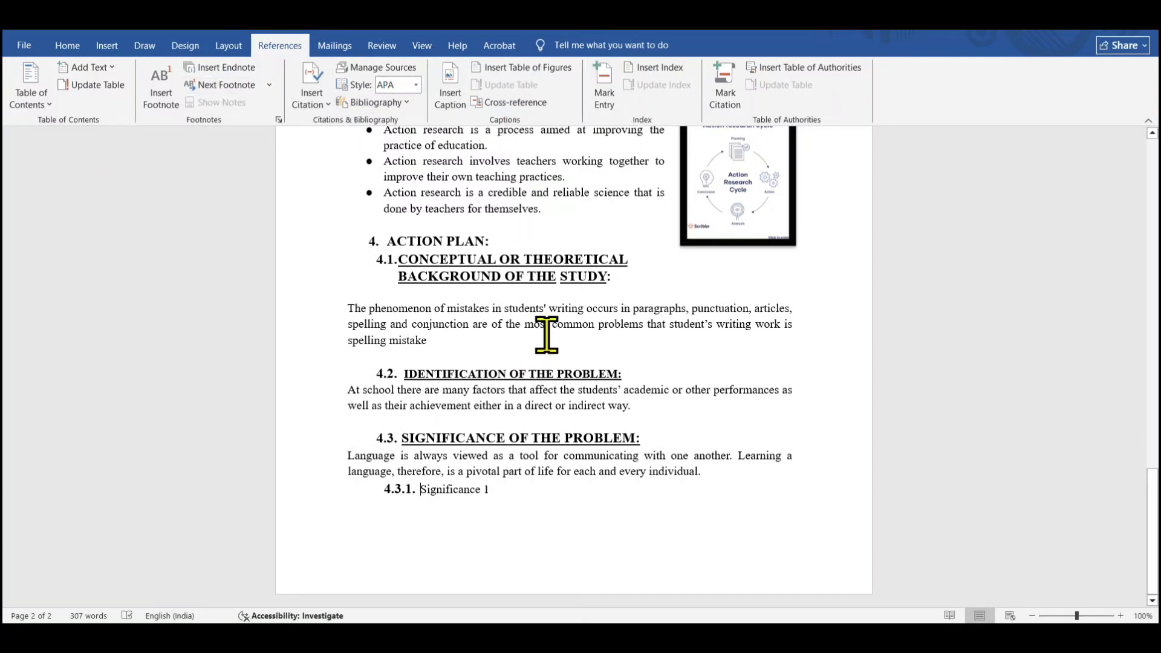
scroll(564, 430, down, 5)
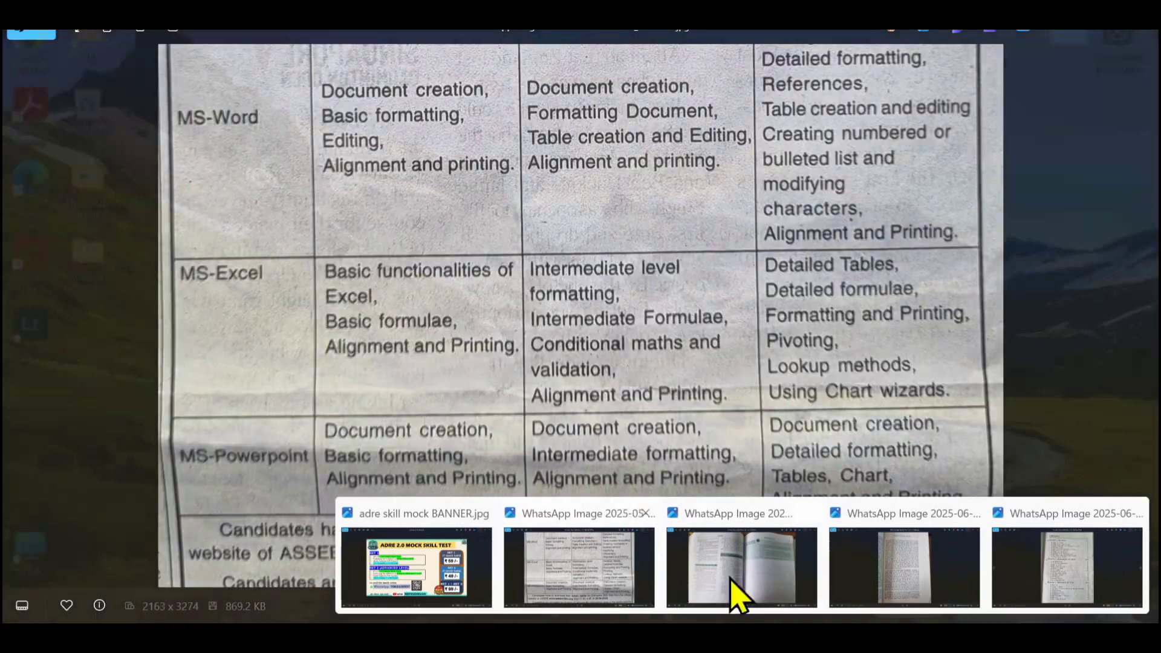
Compare the document headings with the sample contents page image in the photo viewer, zooming the document to 110%
mouse_move(967, 595)
click(1050, 595)
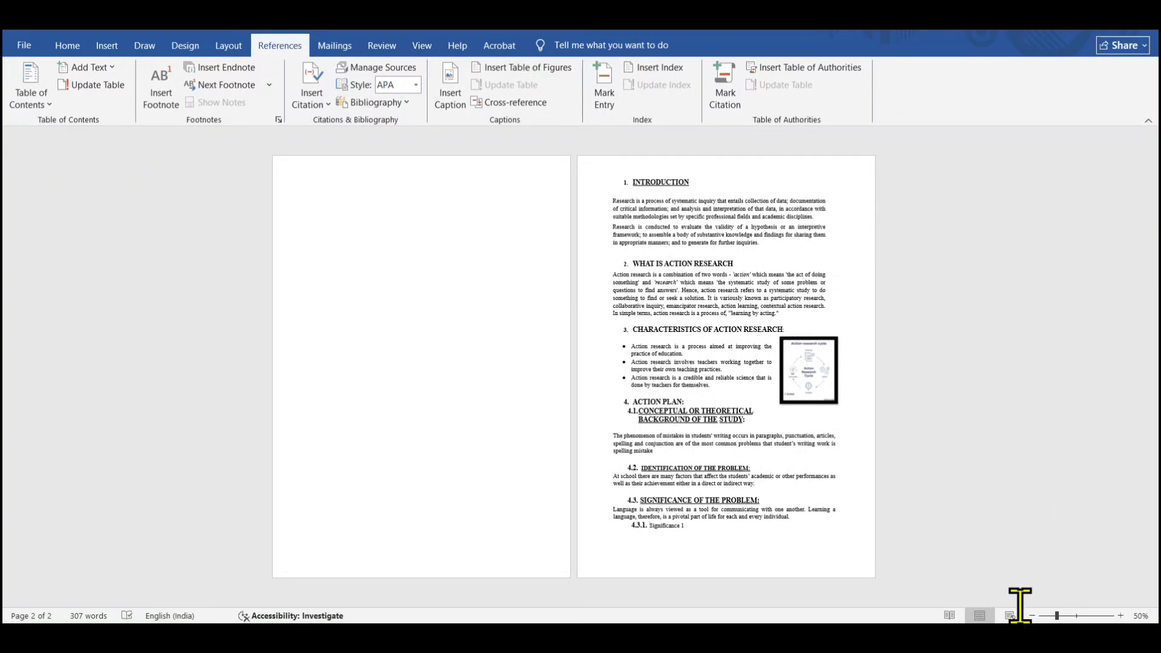
click(1120, 616)
click(1120, 616)
click(1120, 616)
click(1120, 616)
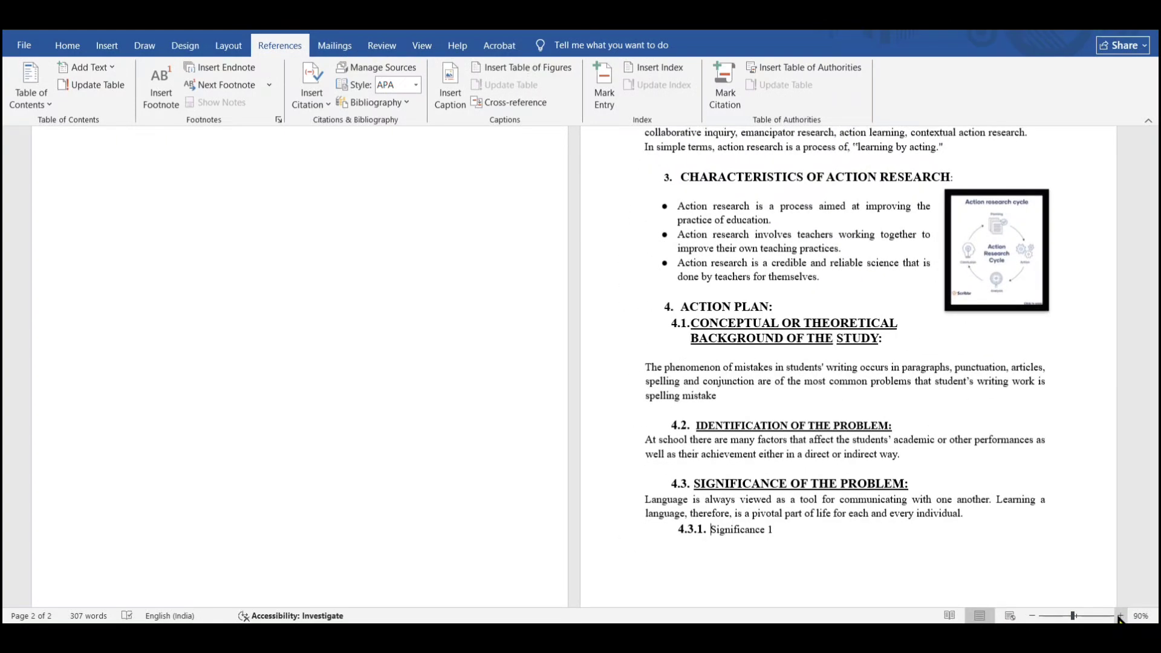
click(1120, 616)
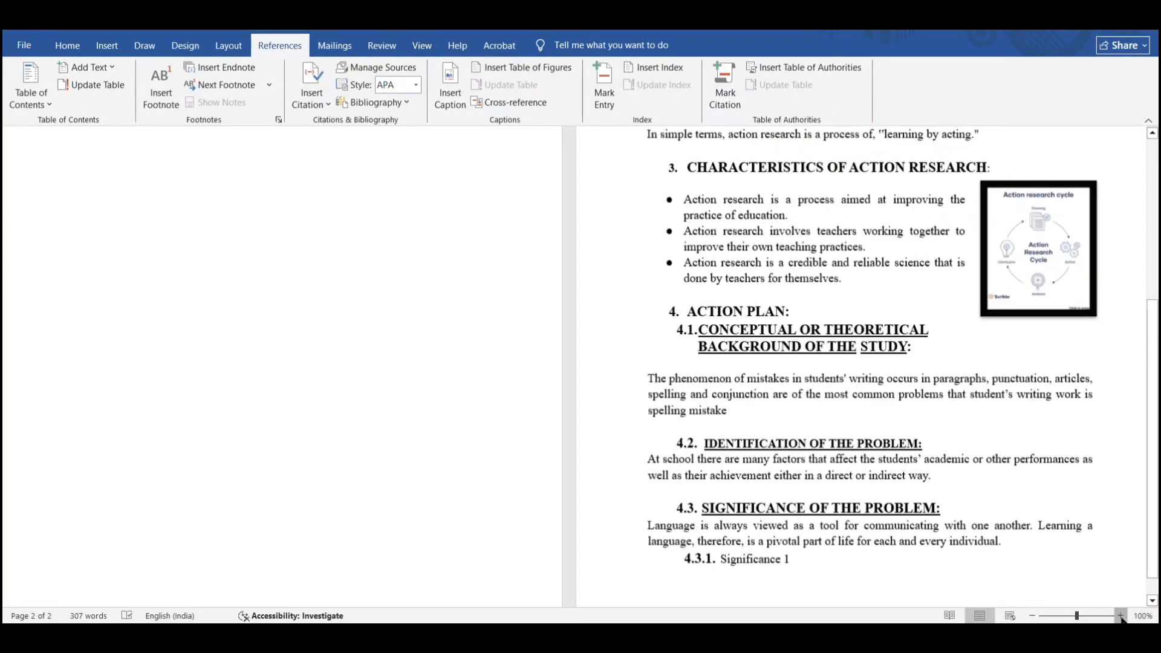
click(1120, 616)
drag(1156, 489, 1155, 389)
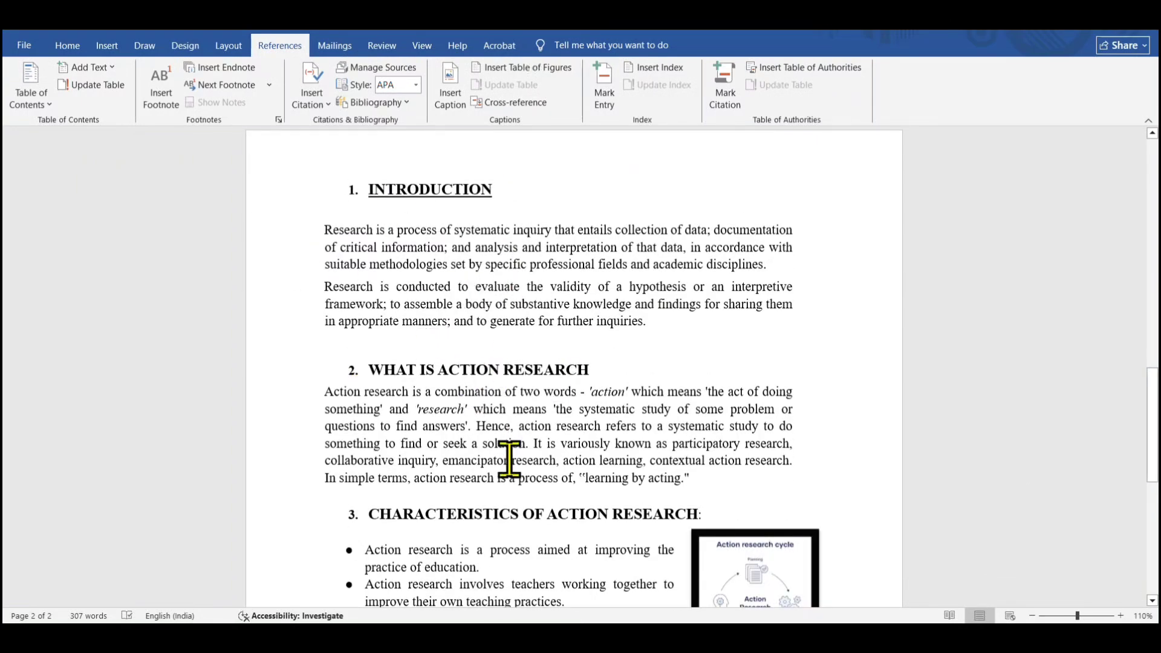
scroll(871, 289, down, 1)
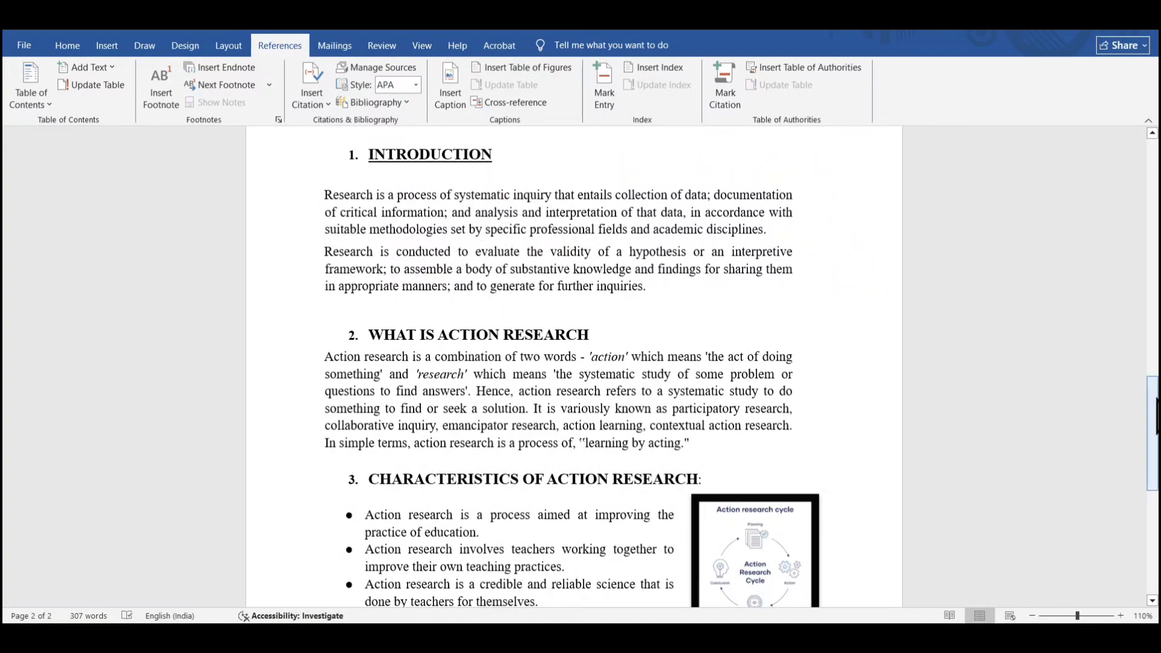
drag(1152, 390, 1152, 497)
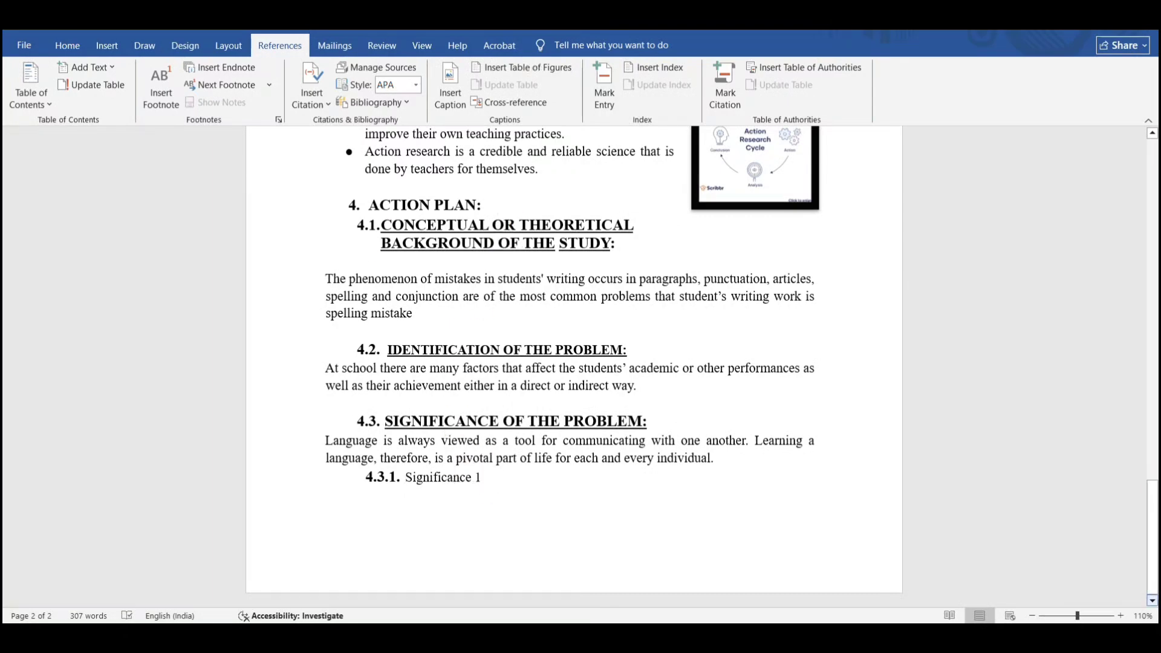
drag(1152, 589, 1153, 477)
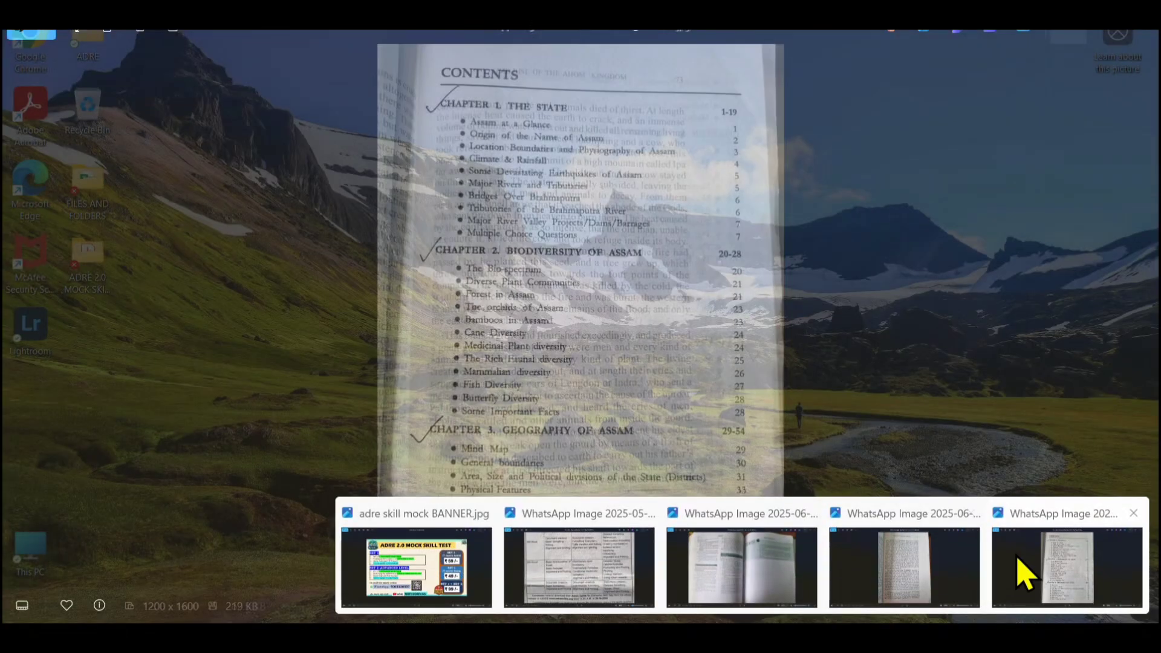
click(1024, 575)
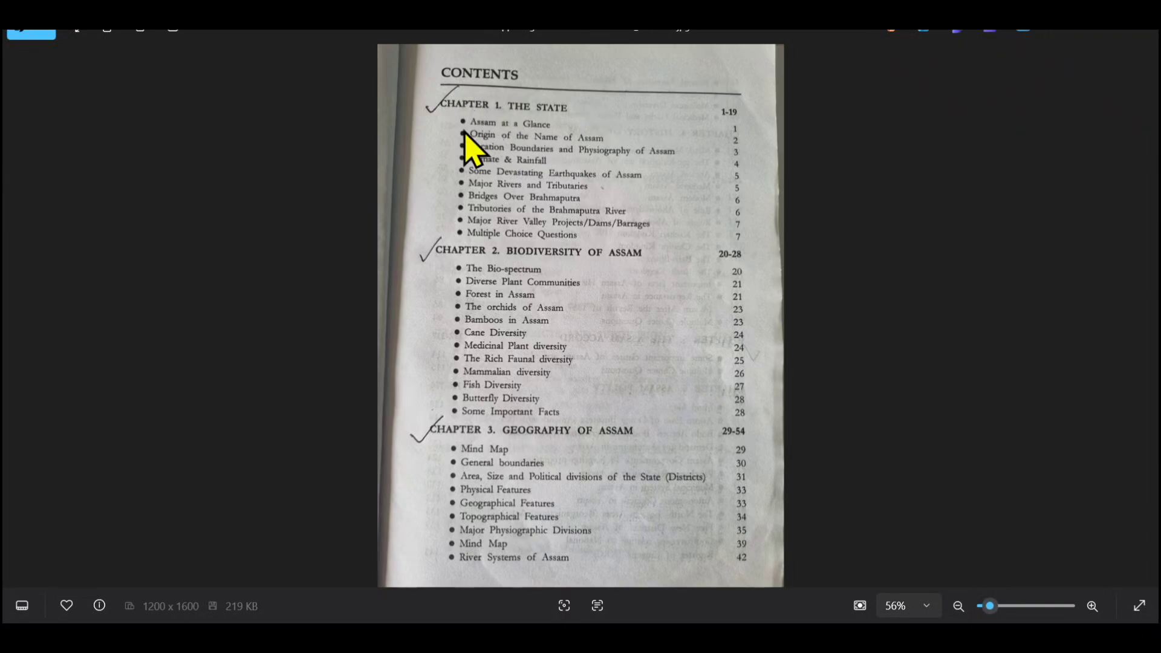
click(1066, 38)
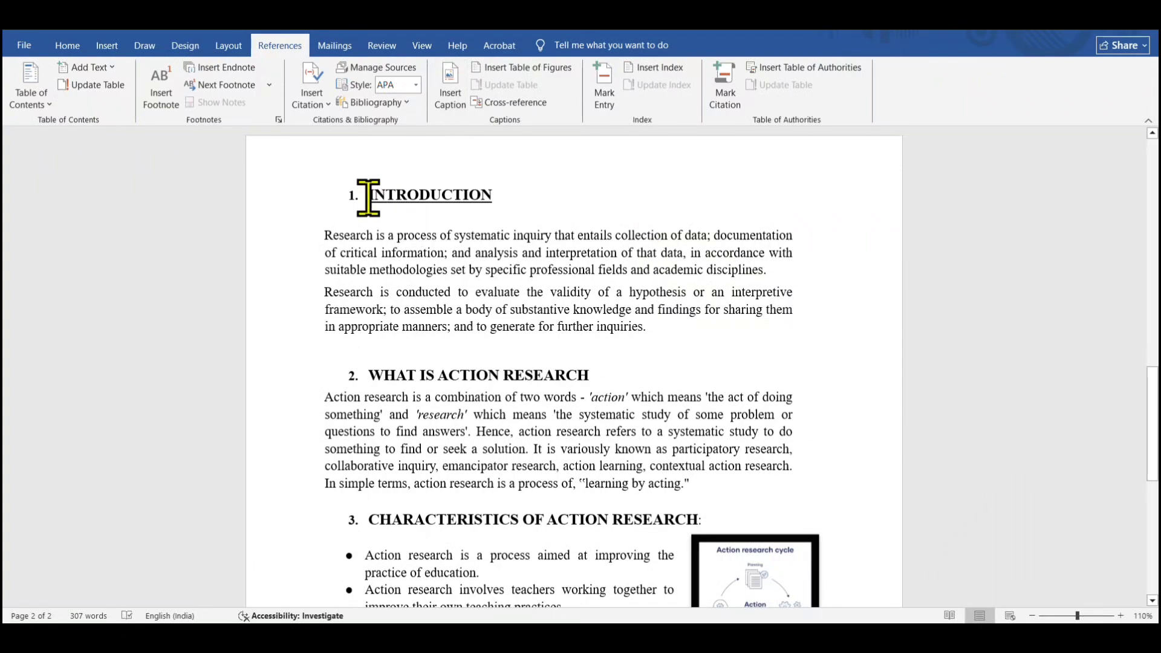
Mark the INTRODUCTION heading as a Level 1 table of contents entry
drag(367, 197, 500, 198)
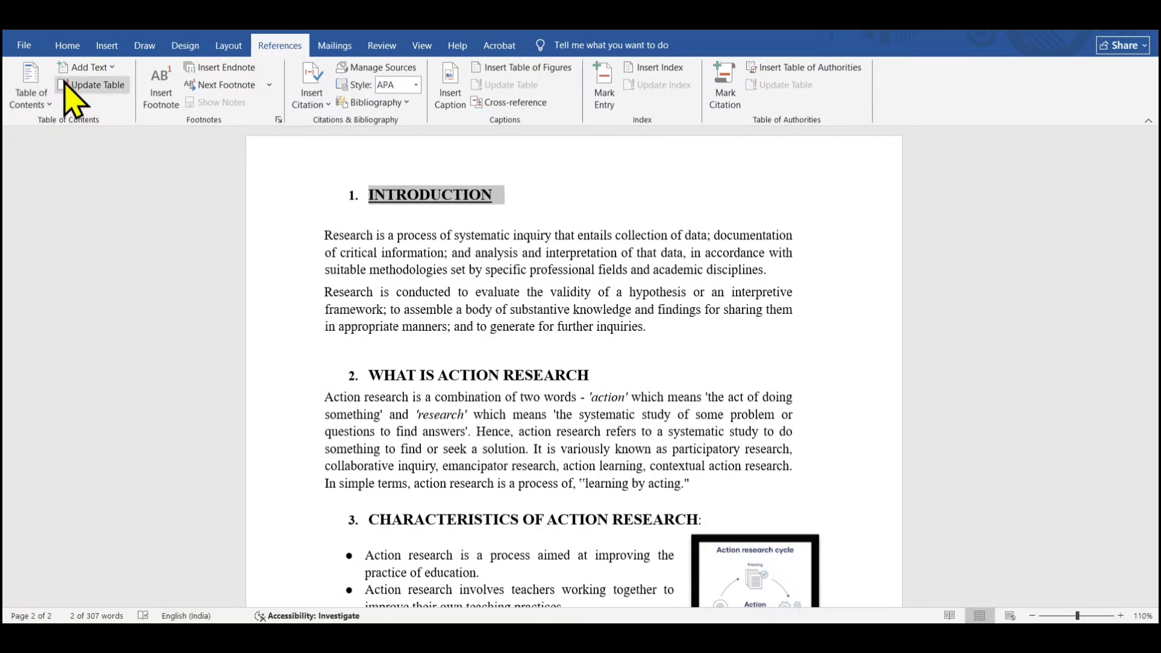
click(112, 68)
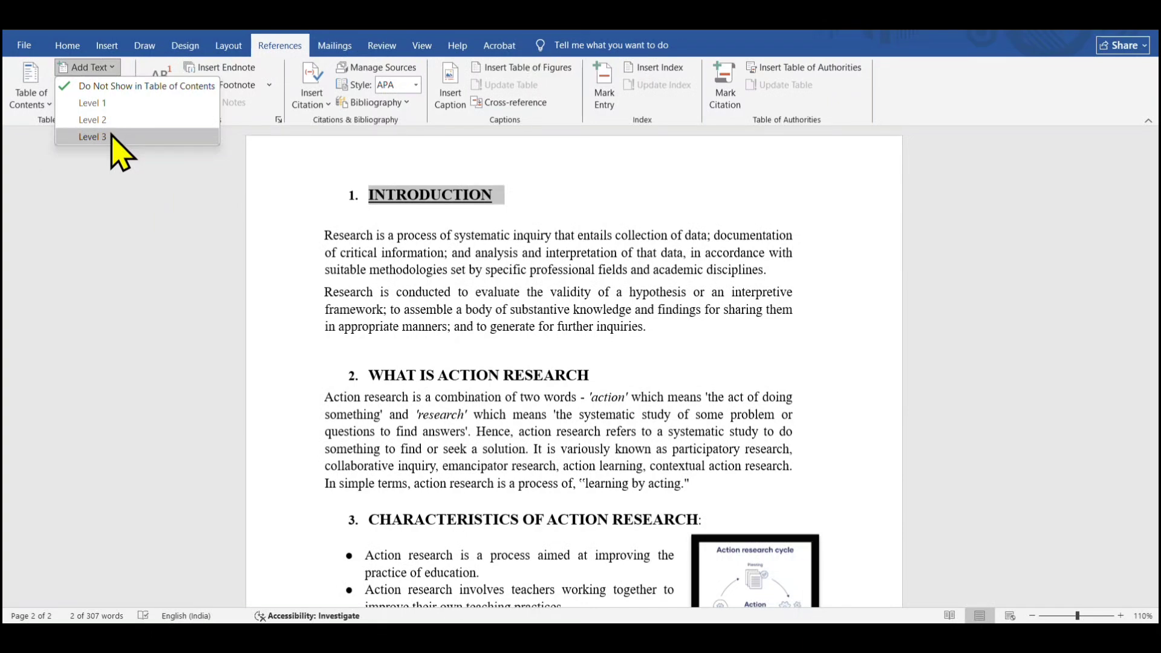
click(109, 109)
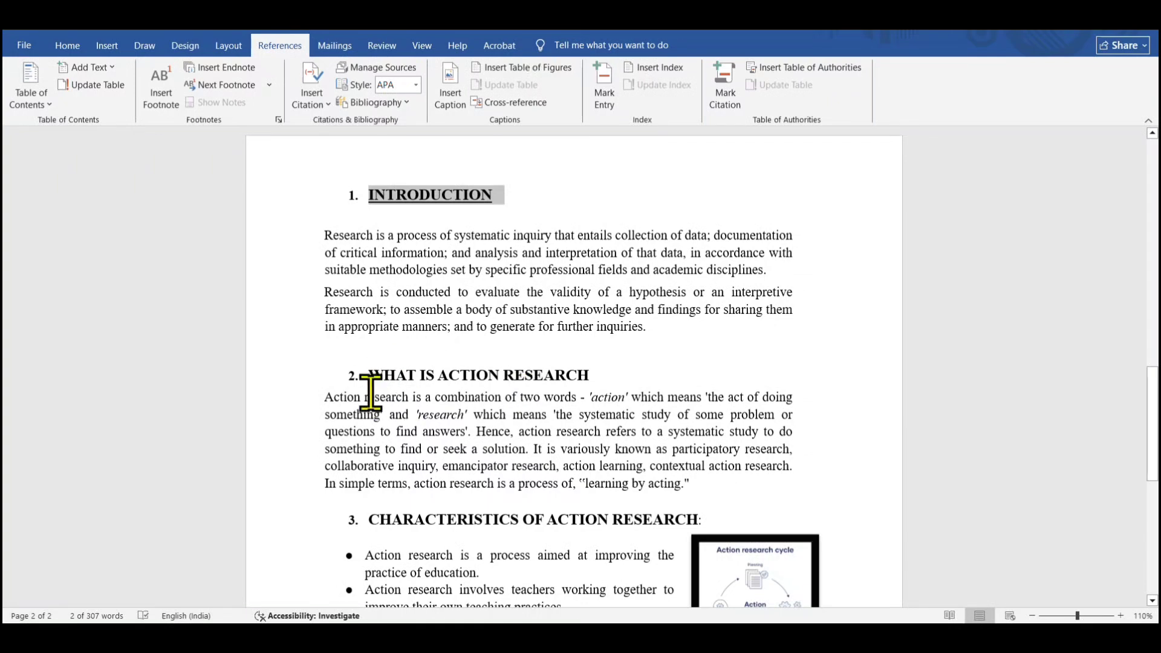
Mark the WHAT IS ACTION RESEARCH heading as a Level 1 table of contents entry
drag(370, 376, 595, 375)
click(103, 67)
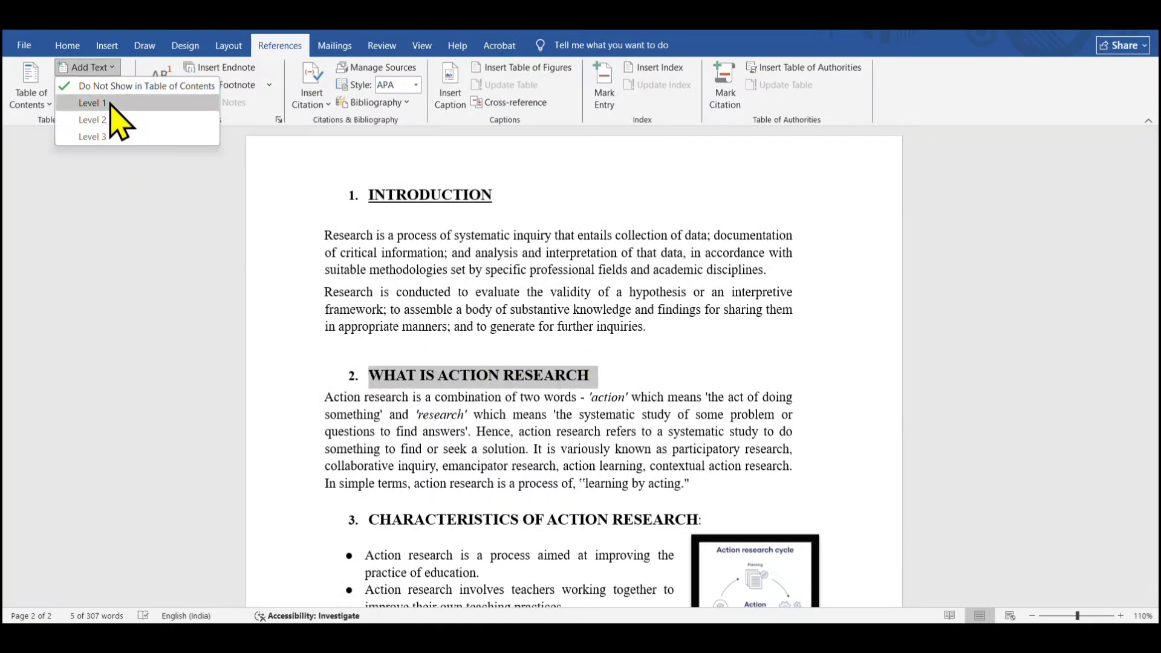
click(112, 103)
Mark the CHARACTERISTICS OF ACTION RESEARCH heading as a Level 1 table of contents entry
drag(1155, 351, 1153, 423)
drag(371, 212, 690, 215)
click(91, 67)
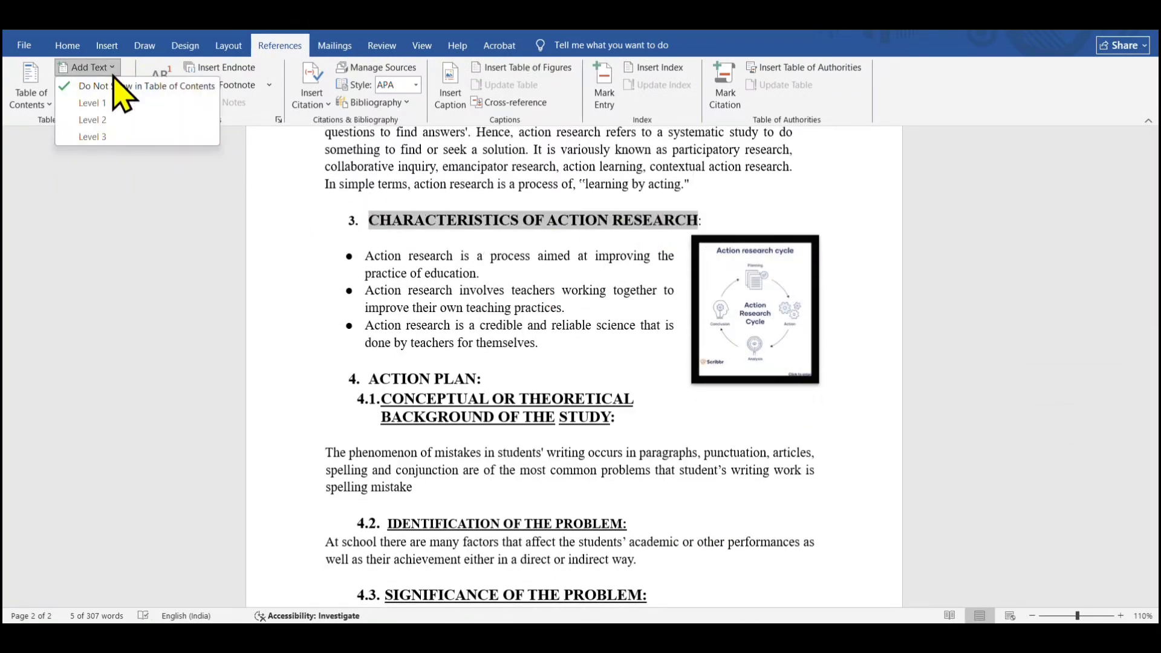
click(117, 103)
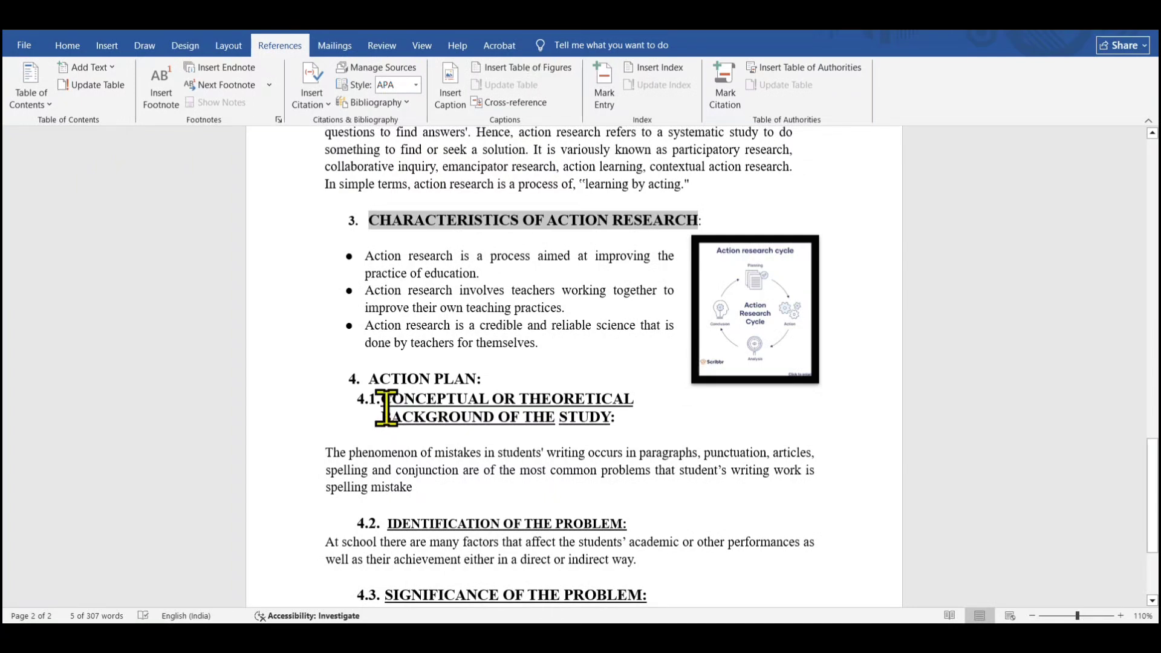
Mark the ACTION PLAN heading as a Level 1 table of contents entry
drag(370, 378, 475, 380)
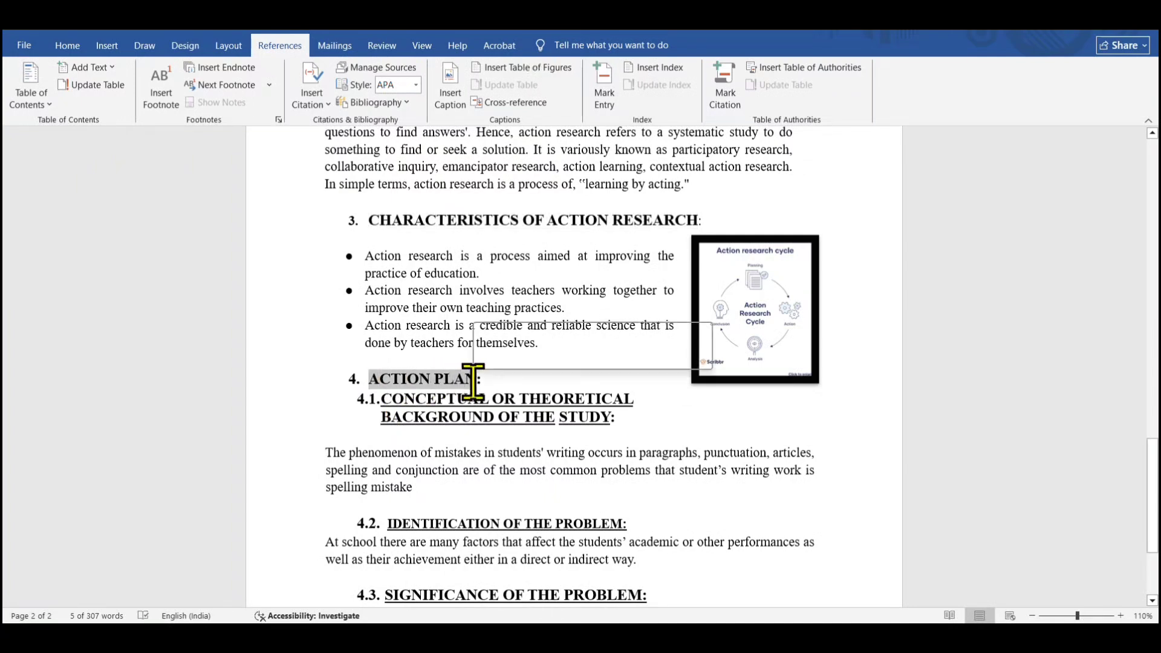
click(98, 74)
click(113, 104)
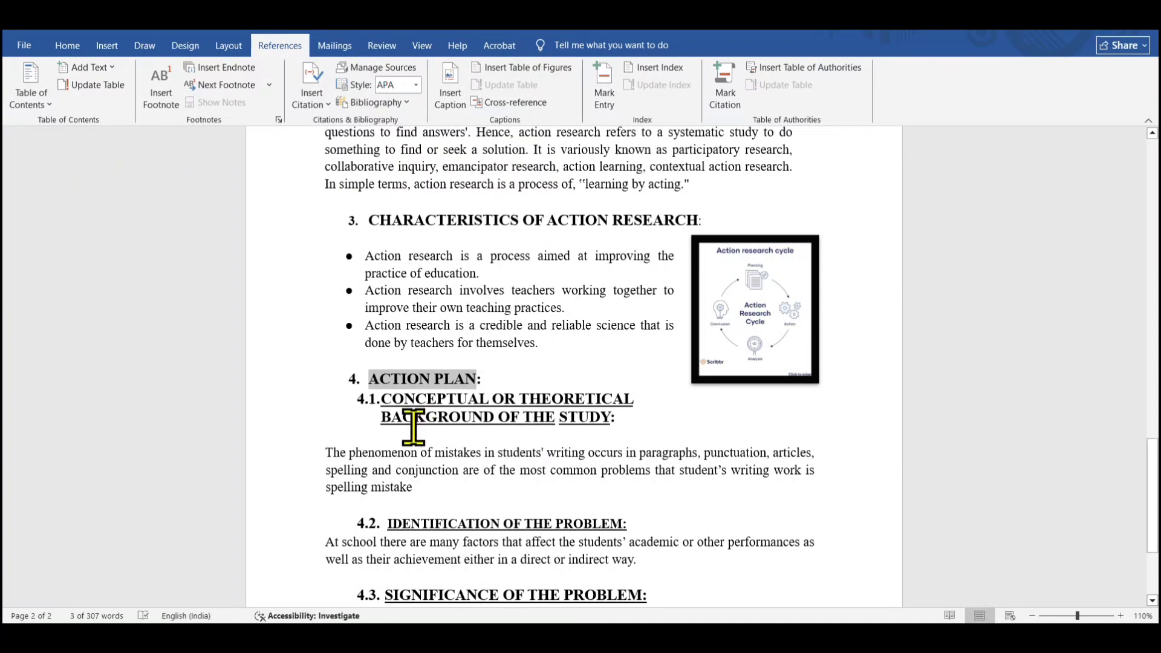
Mark the 4.1 CONCEPTUAL OR THEORETICAL BACKGROUND OF THE STUDY heading as a Level 3 table of contents entry
mouse_move(348, 383)
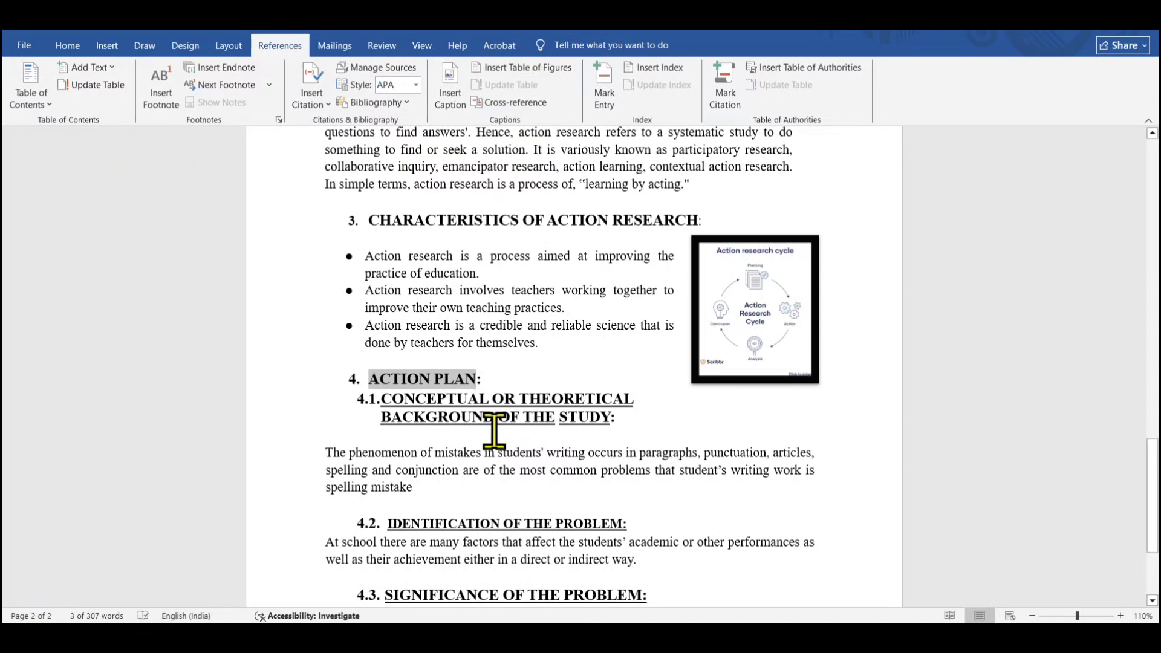
drag(383, 399, 617, 419)
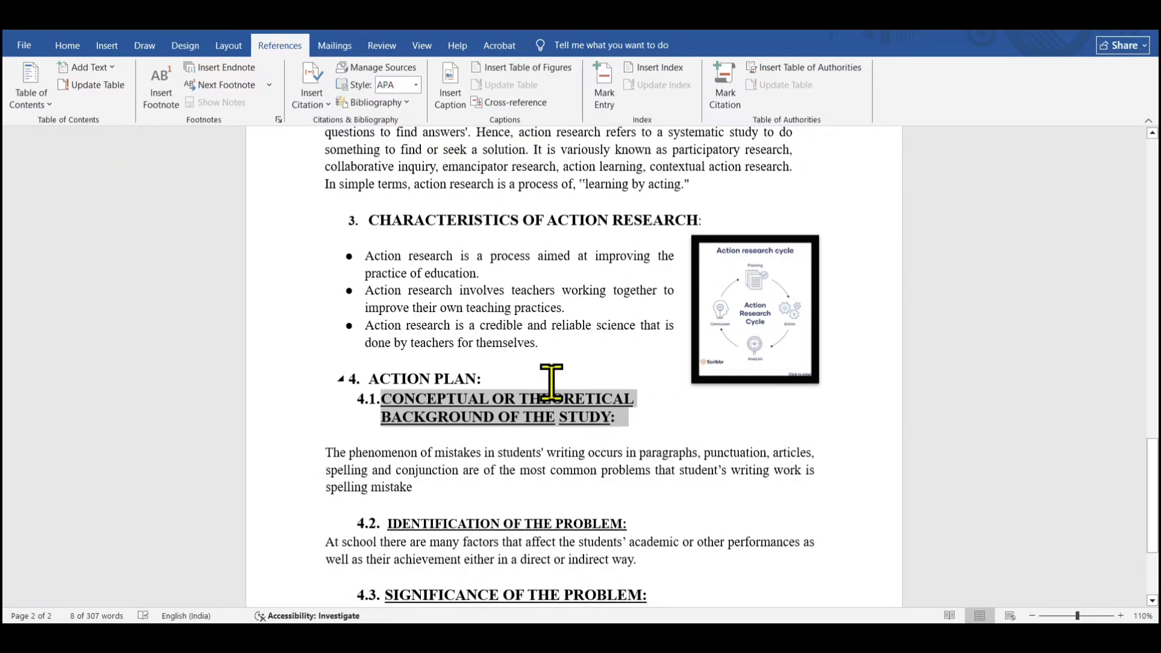
click(1062, 552)
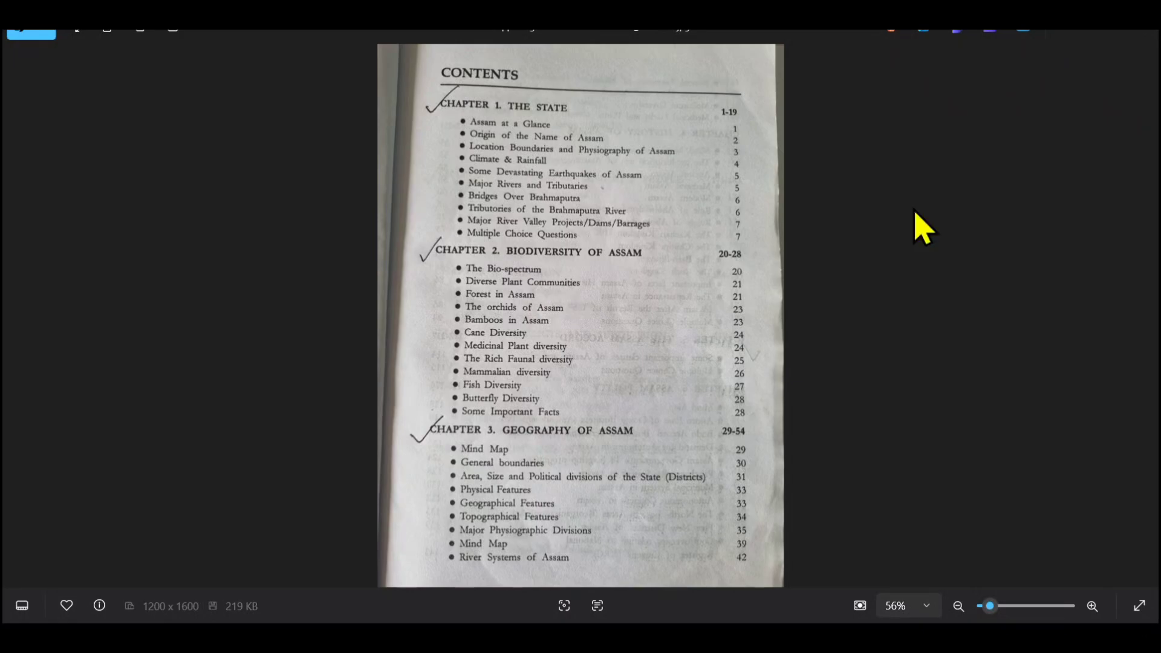
click(1075, 32)
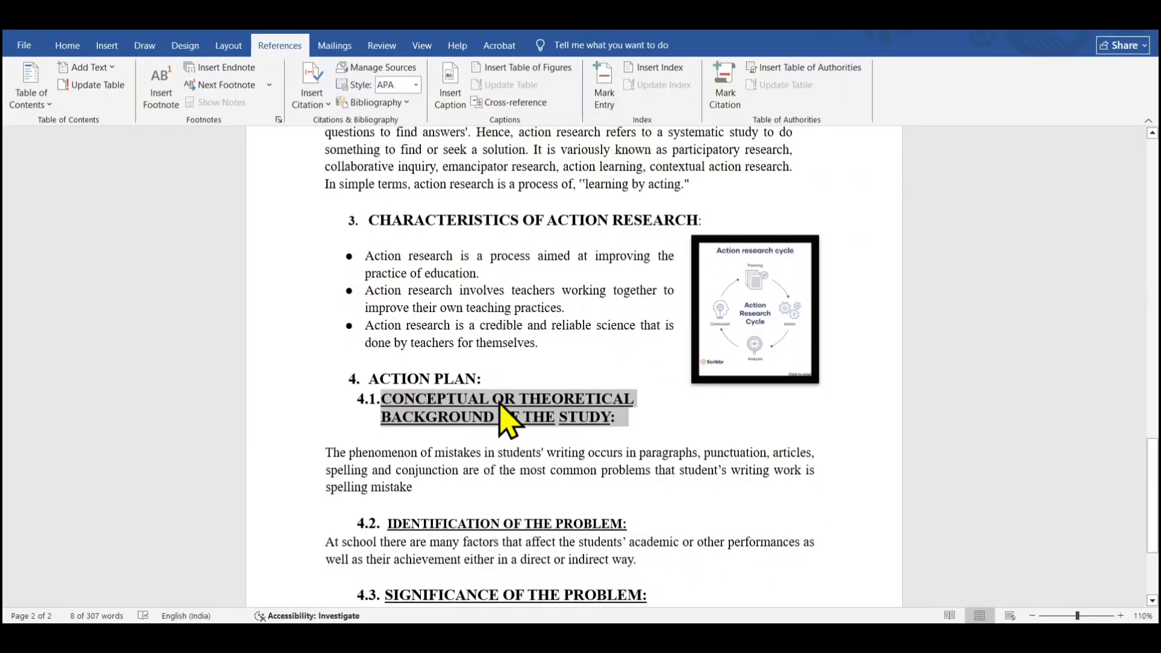
click(97, 69)
click(113, 135)
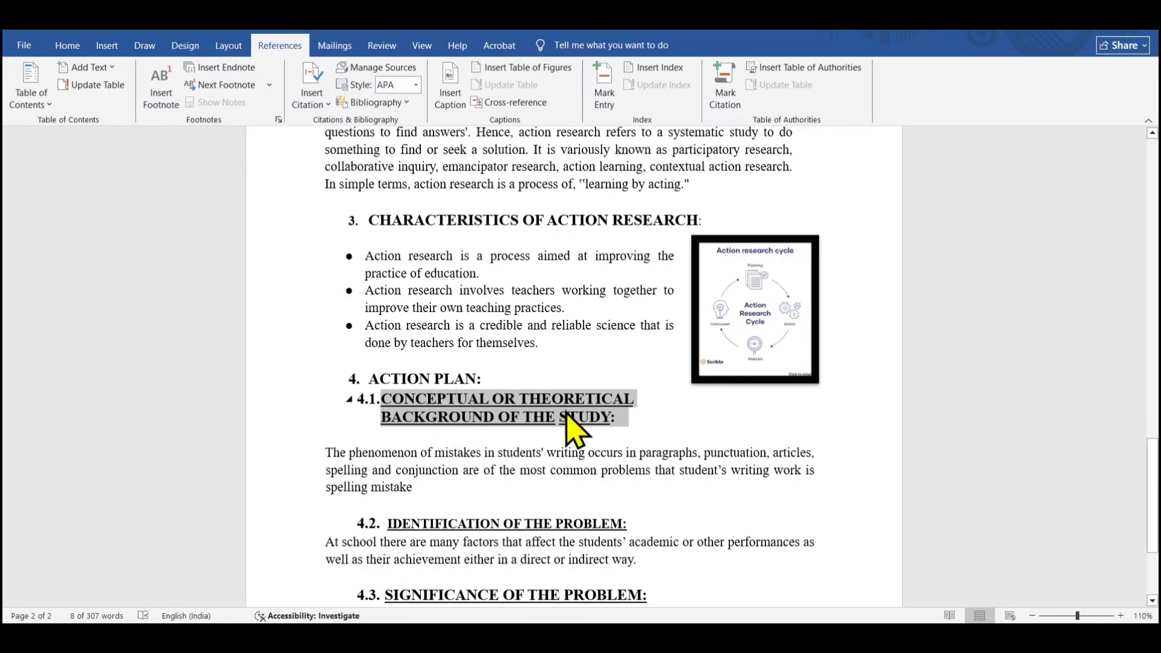
Mark the 4.2 IDENTIFICATION OF THE PROBLEM heading as a Level 2 table of contents entry
scroll(671, 433, down, 3)
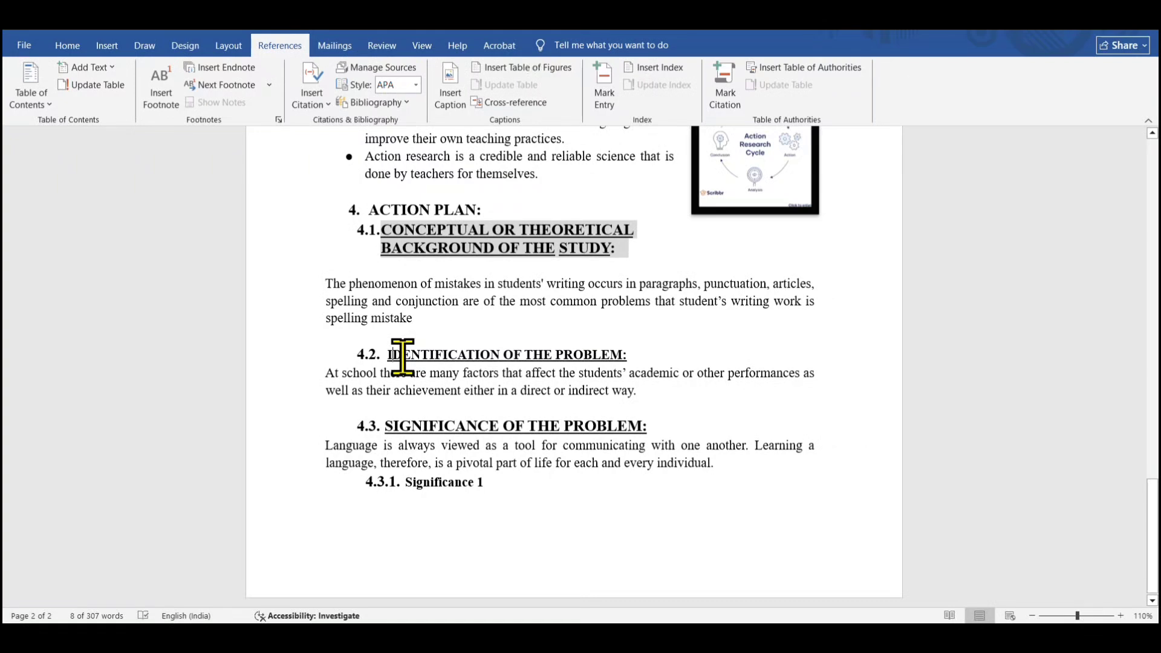
drag(402, 357, 630, 357)
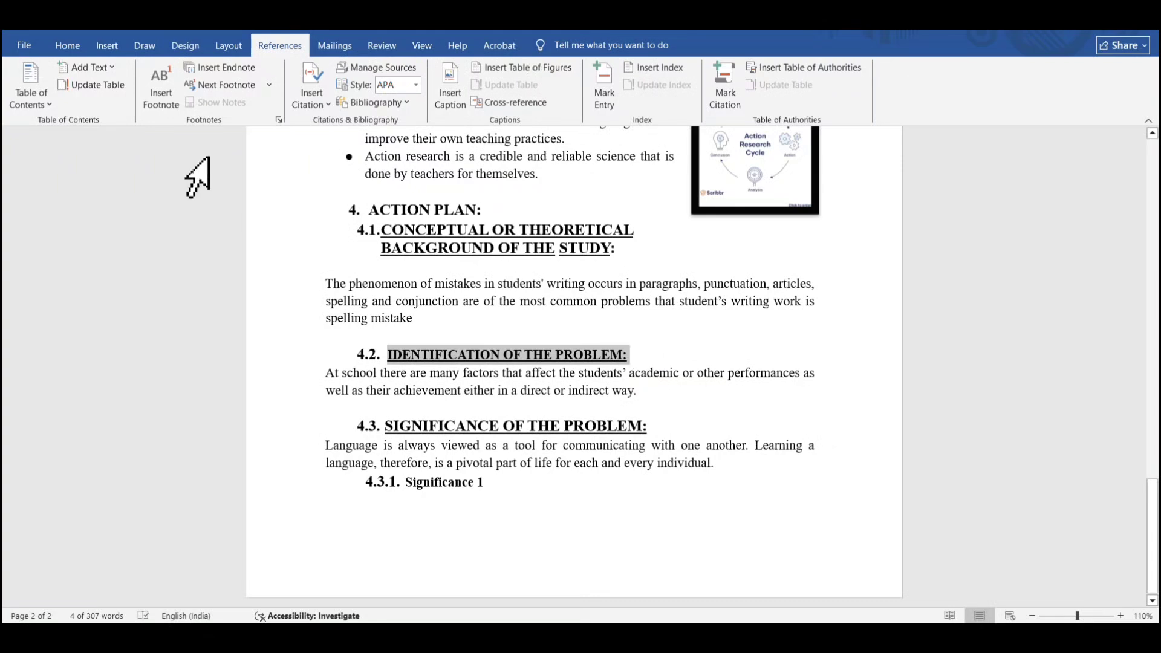
click(91, 67)
click(112, 119)
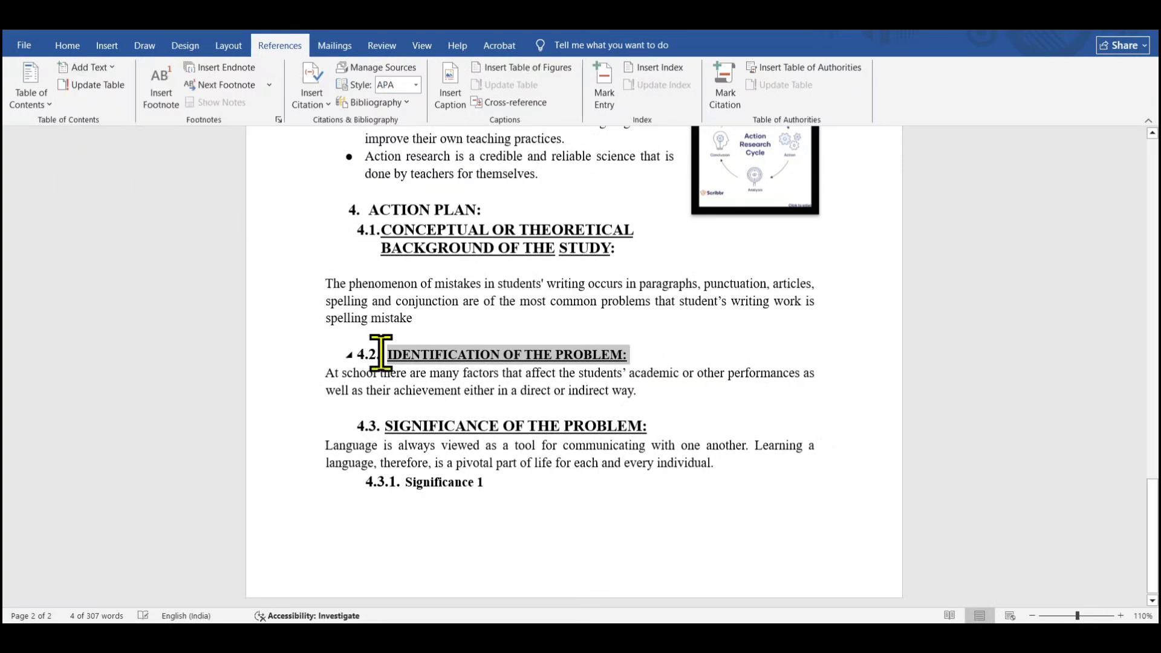
Mark the 4.3 SIGNIFICANCE OF THE PROBLEM heading as a Level 1 table of contents entry
drag(389, 426, 647, 428)
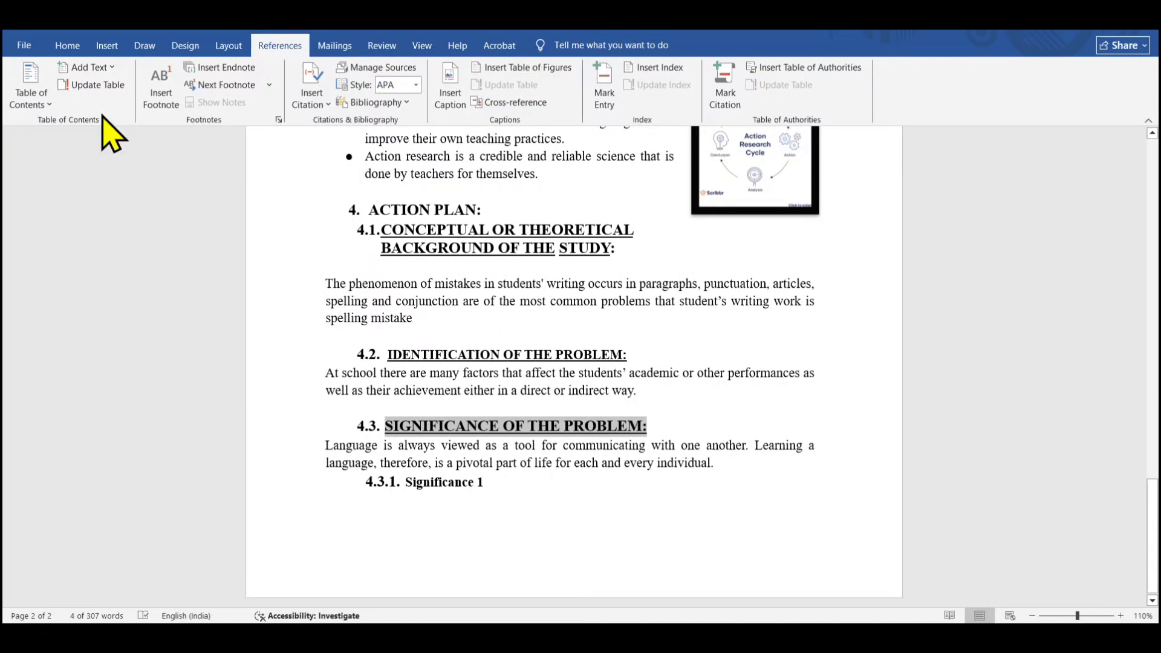
click(90, 67)
click(107, 105)
Mark the 4.3.1 Significance 1 subheading as a Level 3 table of contents entry
drag(407, 484, 482, 492)
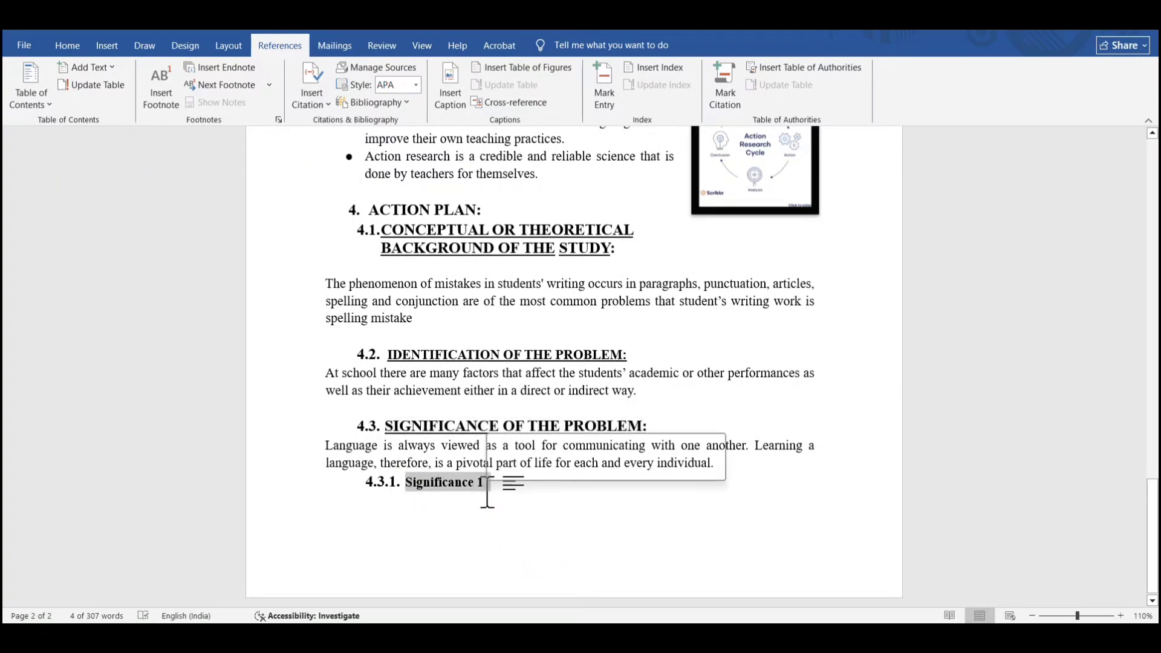
click(108, 68)
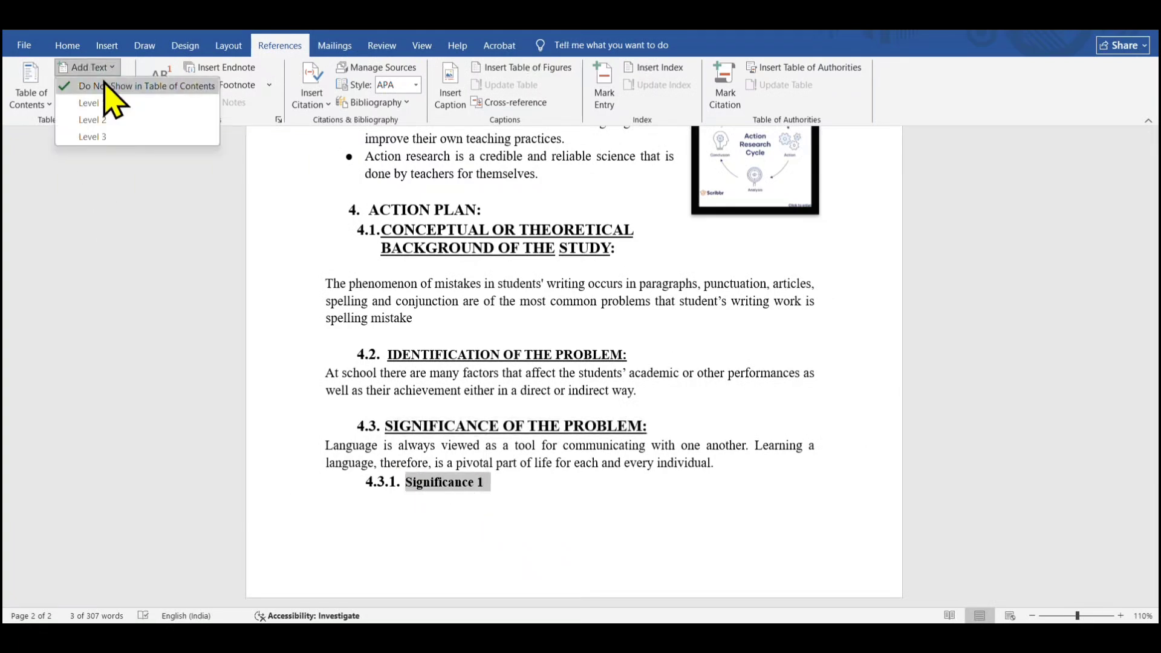
click(111, 138)
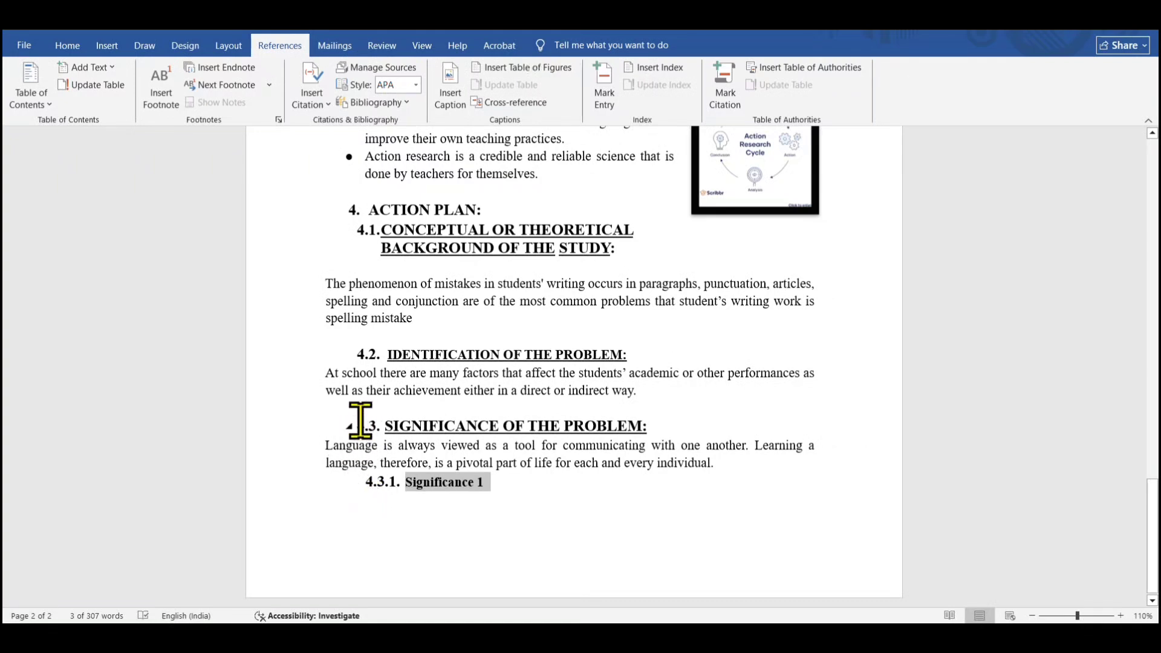
Insert Automatic Table 1 as the table of contents at the top of the blank first page
click(349, 355)
click(349, 355)
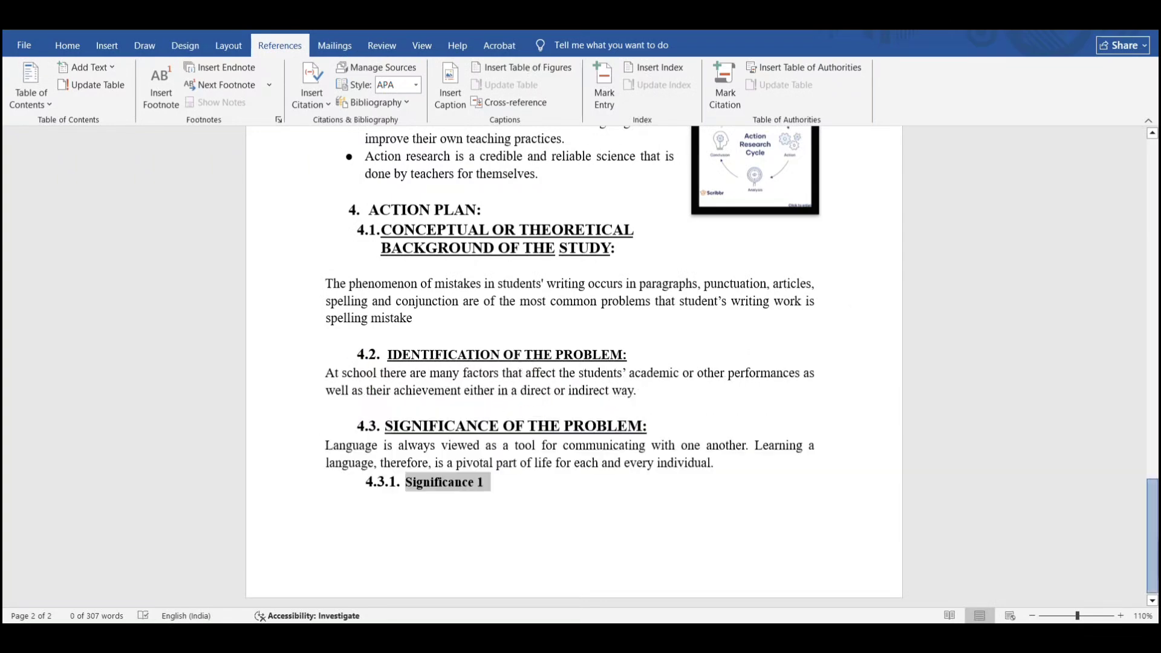
drag(1152, 532, 1152, 406)
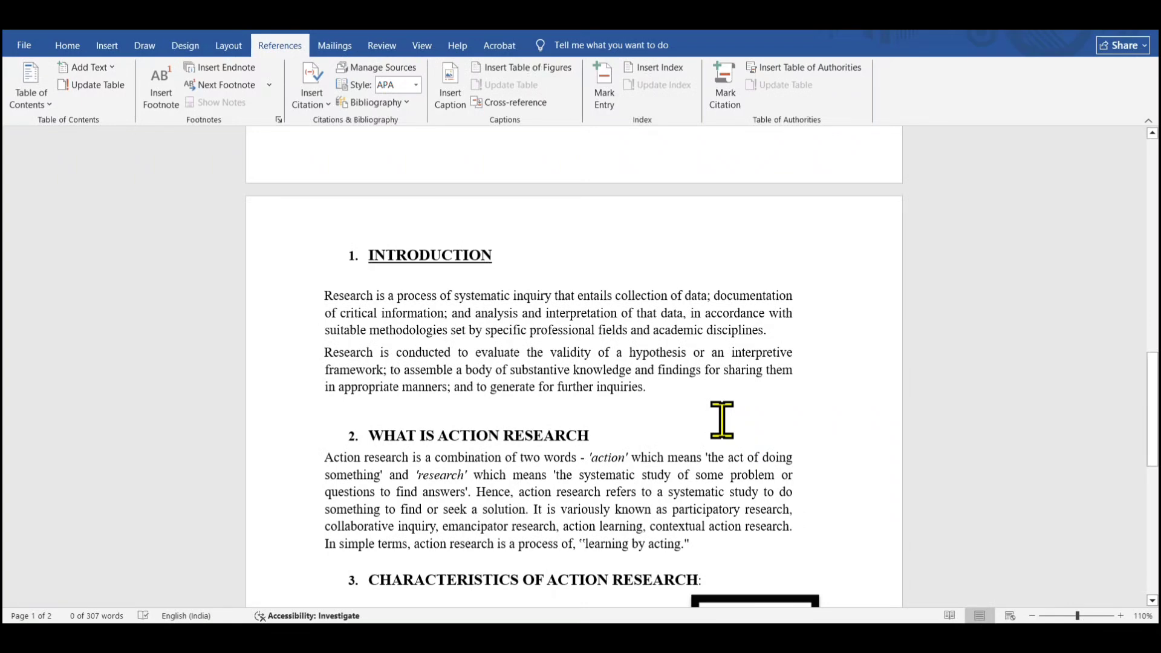
drag(1151, 405, 1152, 226)
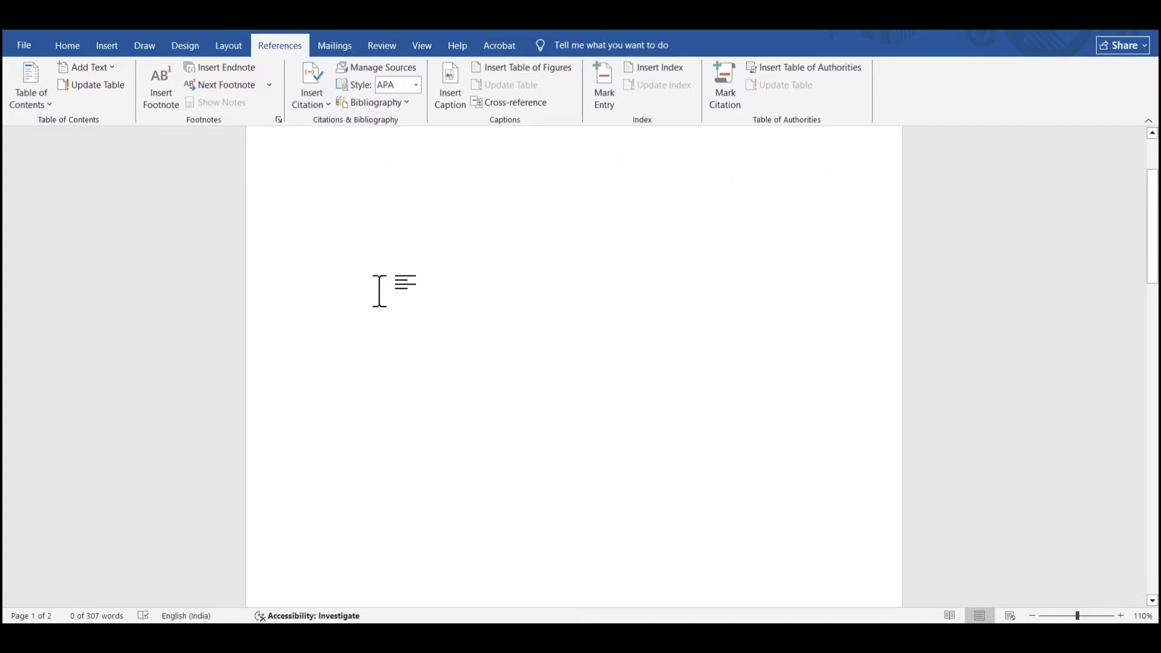
click(489, 317)
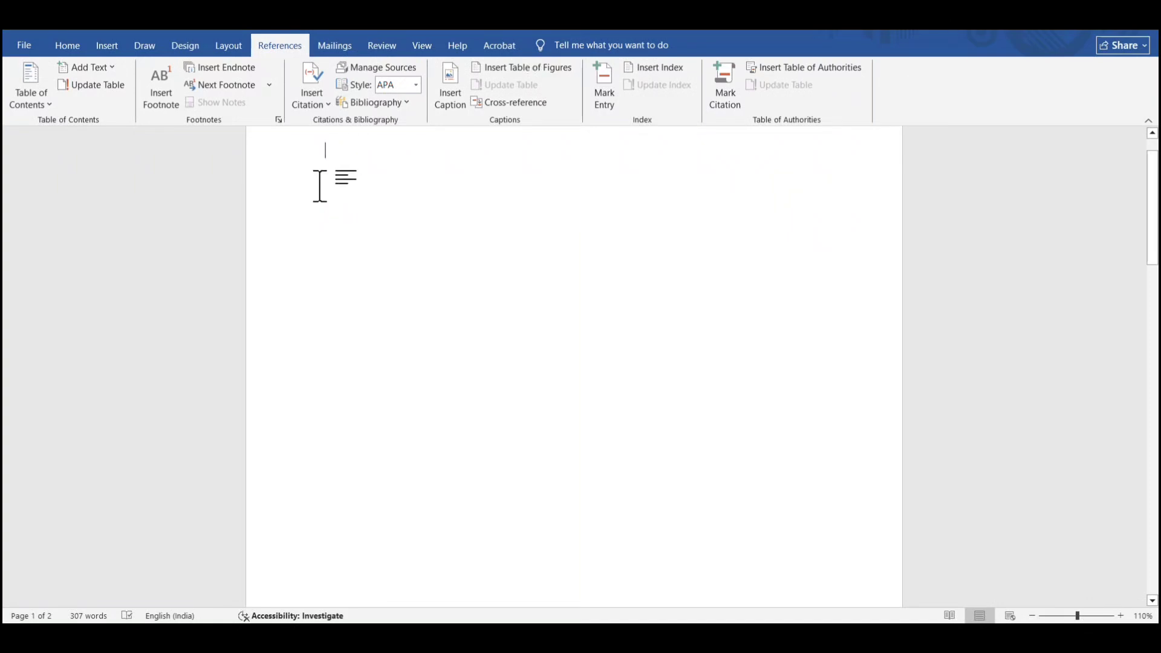
click(32, 91)
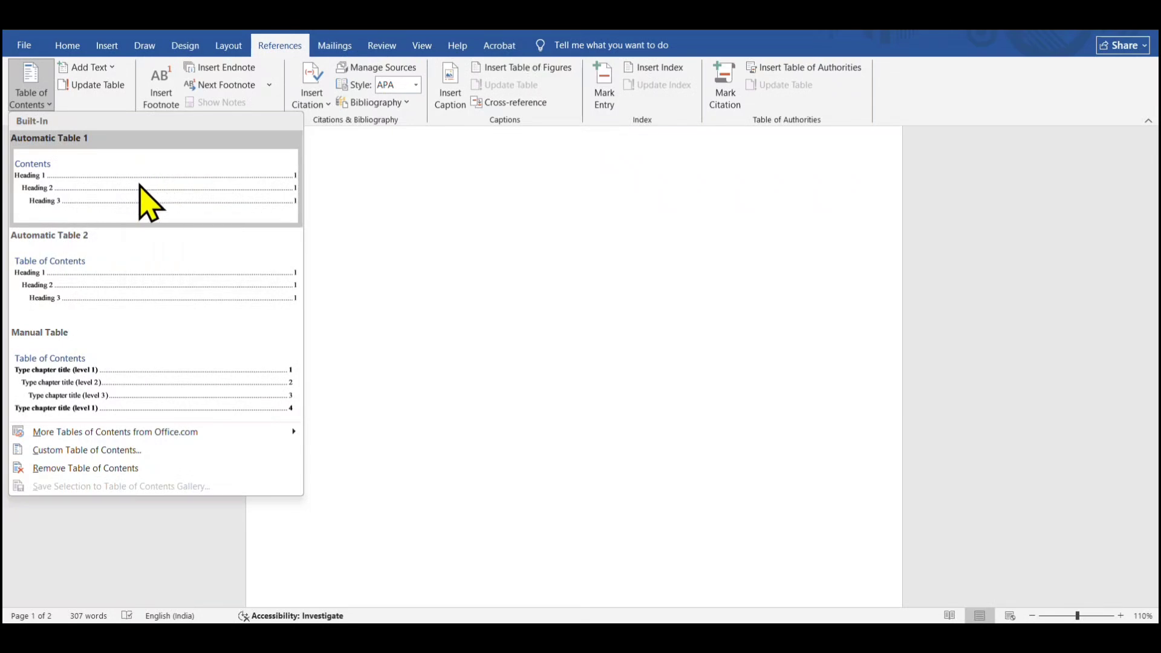
click(145, 202)
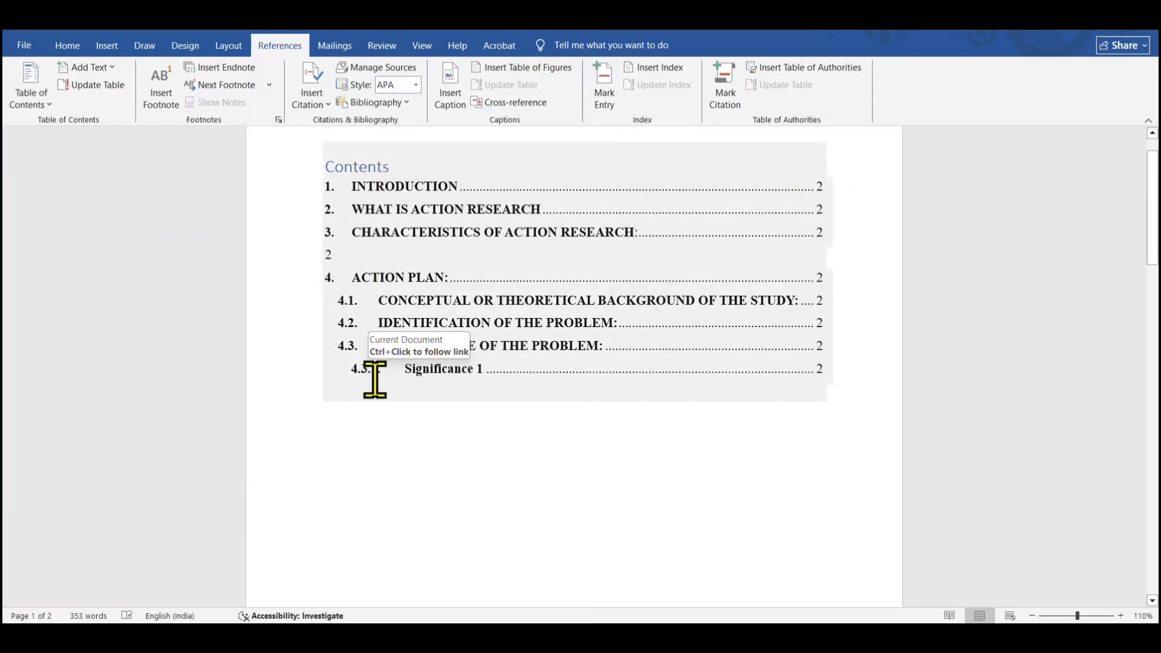
Delete the stray empty line between entries 3 and 4 of the table of contents
click(339, 258)
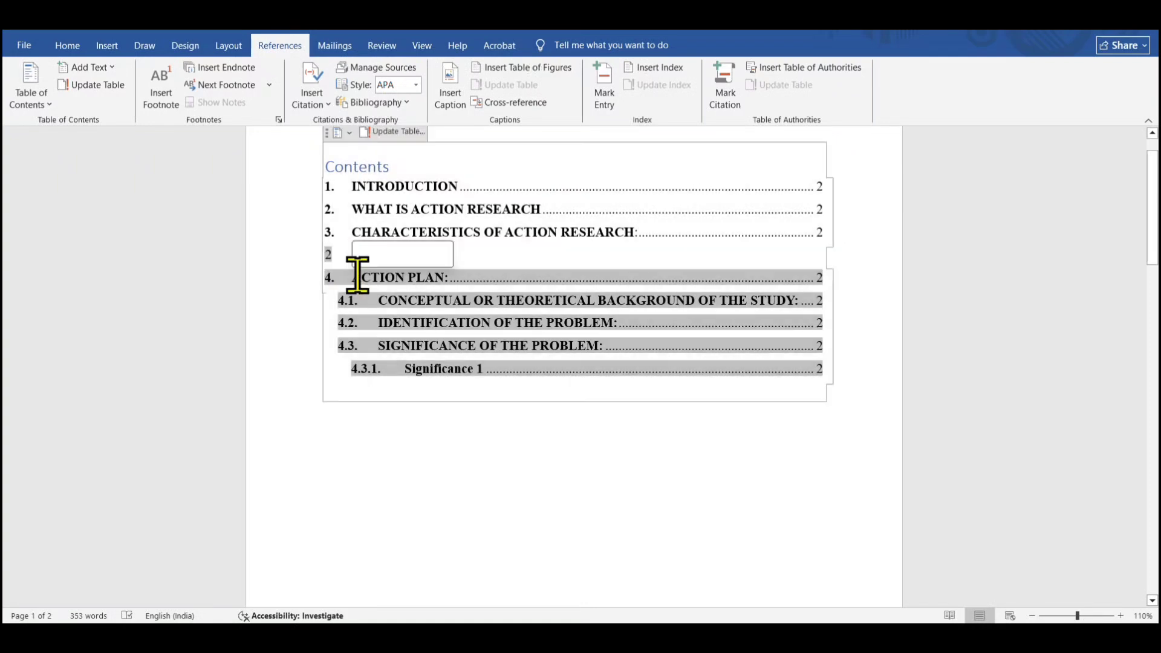
key(BackSpace)
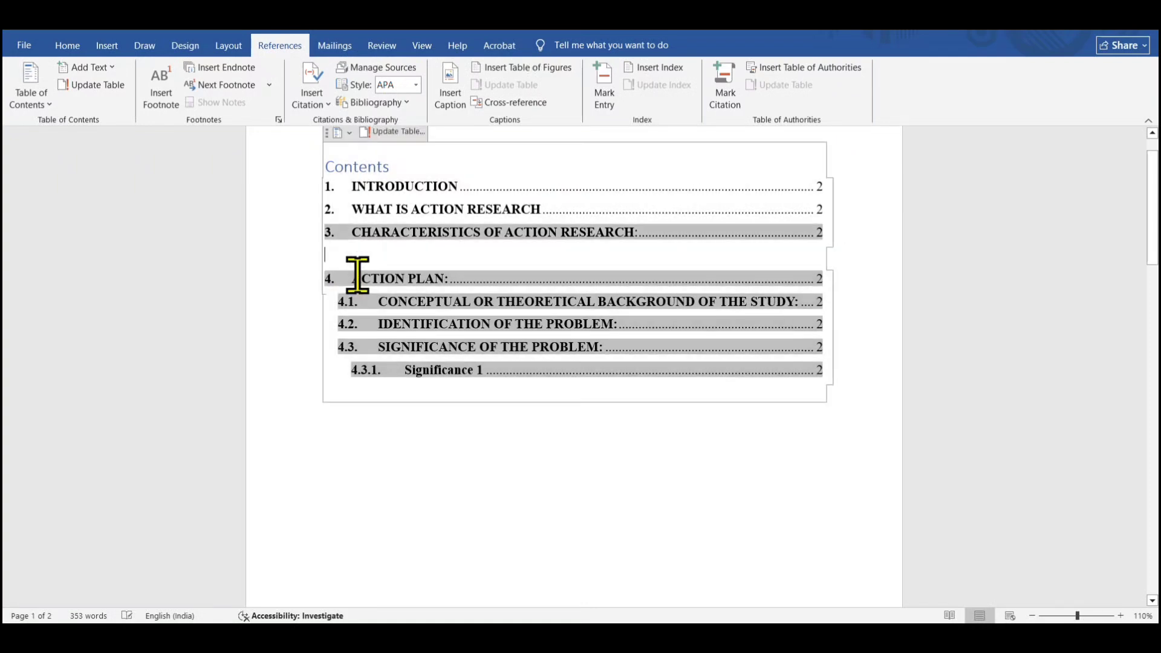
key(BackSpace)
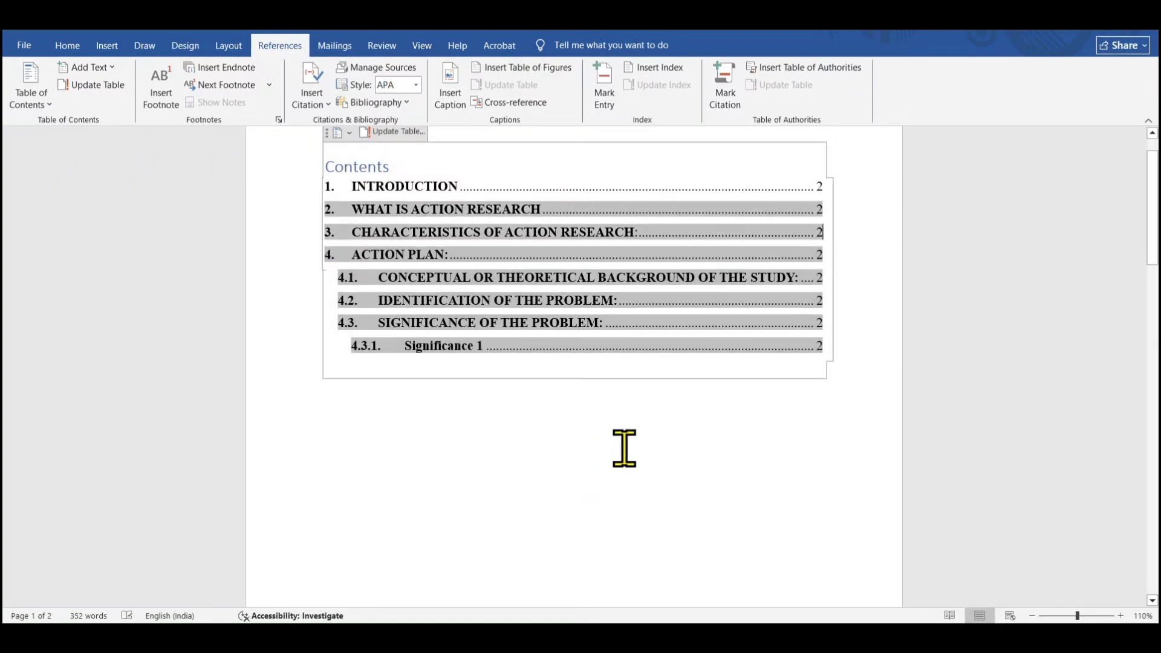
click(474, 430)
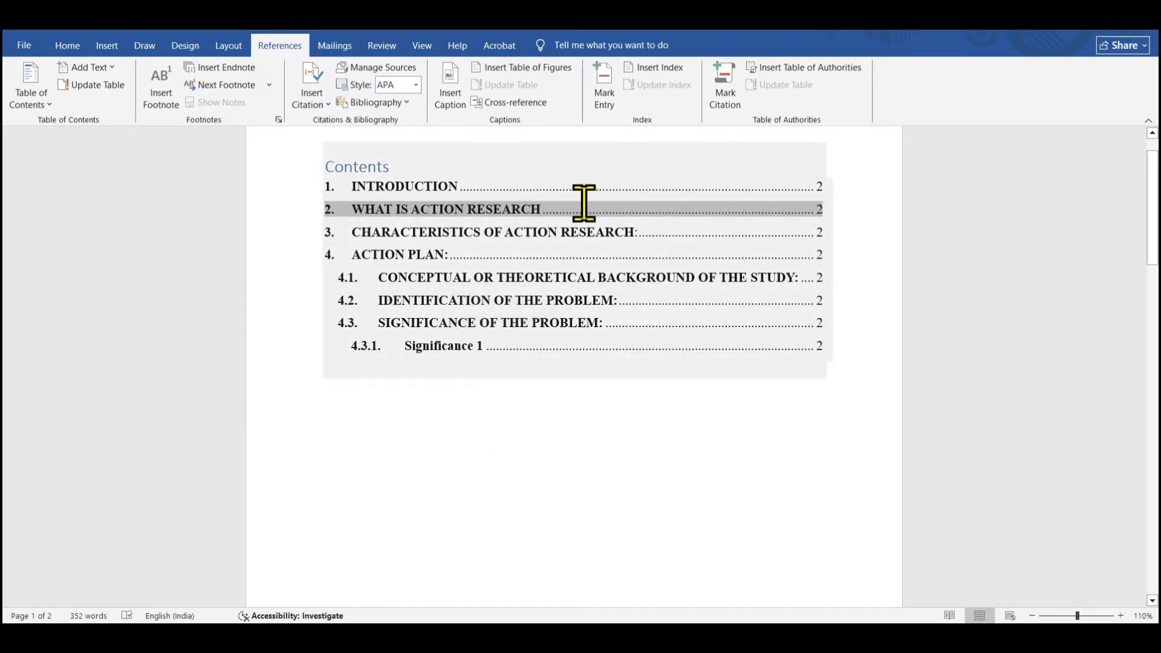
mouse_move(1156, 263)
mouse_down()
mouse_move(1156, 463)
mouse_move(1156, 254)
mouse_up()
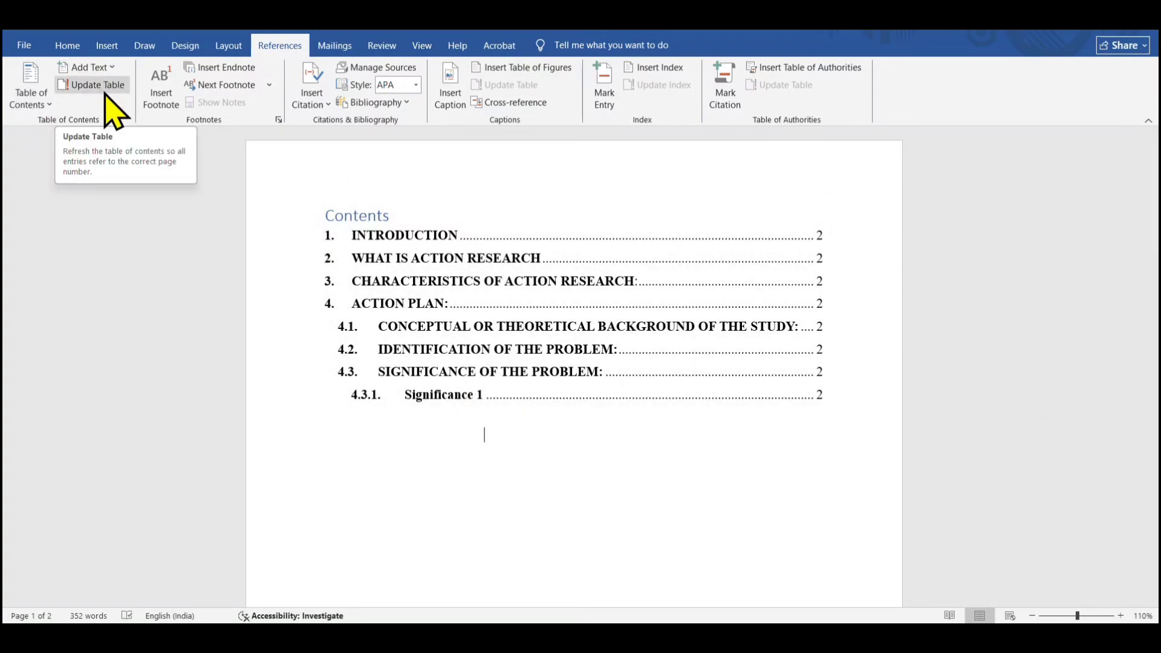
Add a new subheading 4.3.2 Significance 2 below Significance 1
drag(1151, 196, 1152, 538)
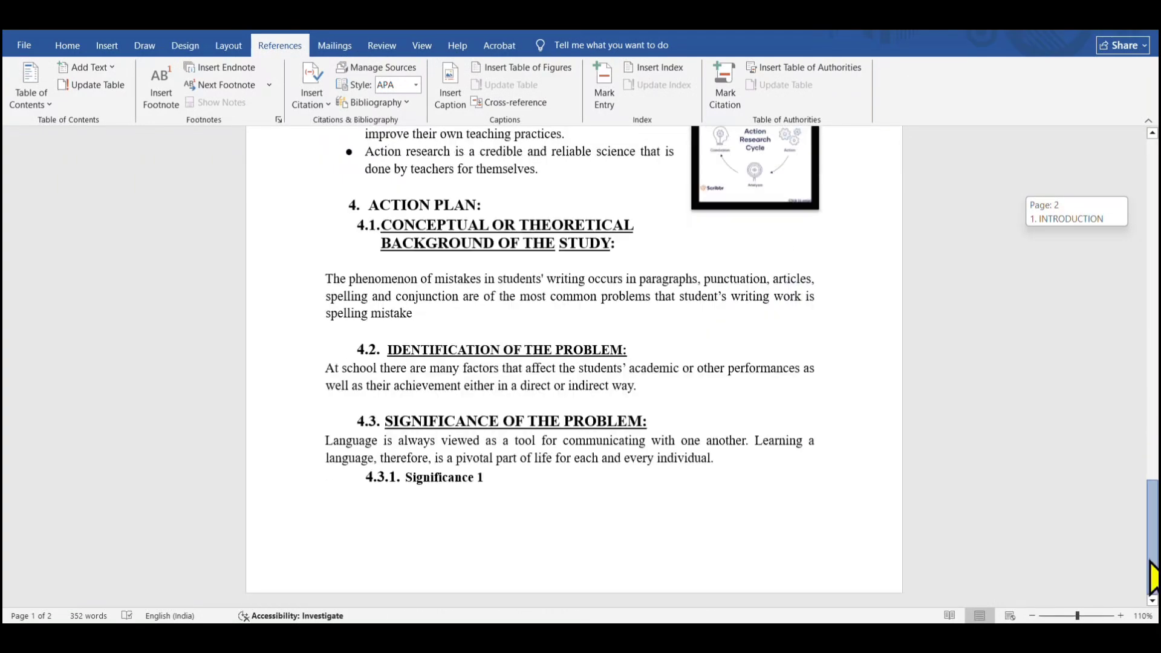
click(508, 493)
key(Return)
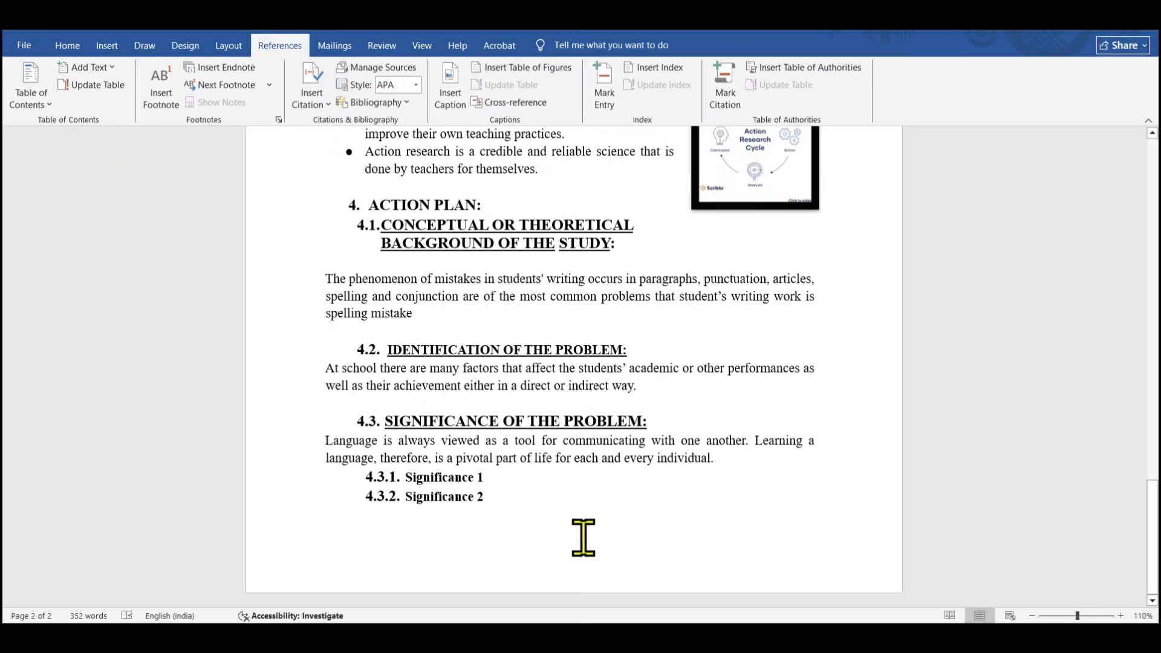
Mark the 4.3.2 Significance 2 subheading as a Level 3 table of contents entry
mouse_move(1152, 538)
mouse_down()
mouse_move(1152, 218)
mouse_move(1155, 536)
mouse_up()
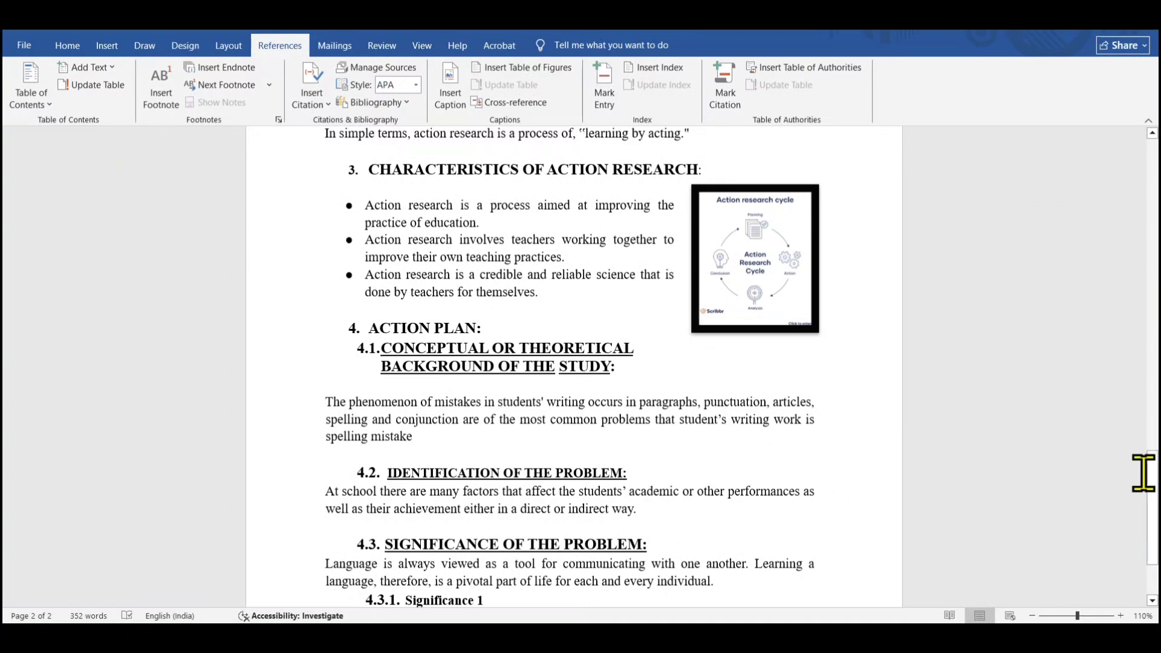
scroll(1151, 469, down, 3)
drag(407, 498, 508, 508)
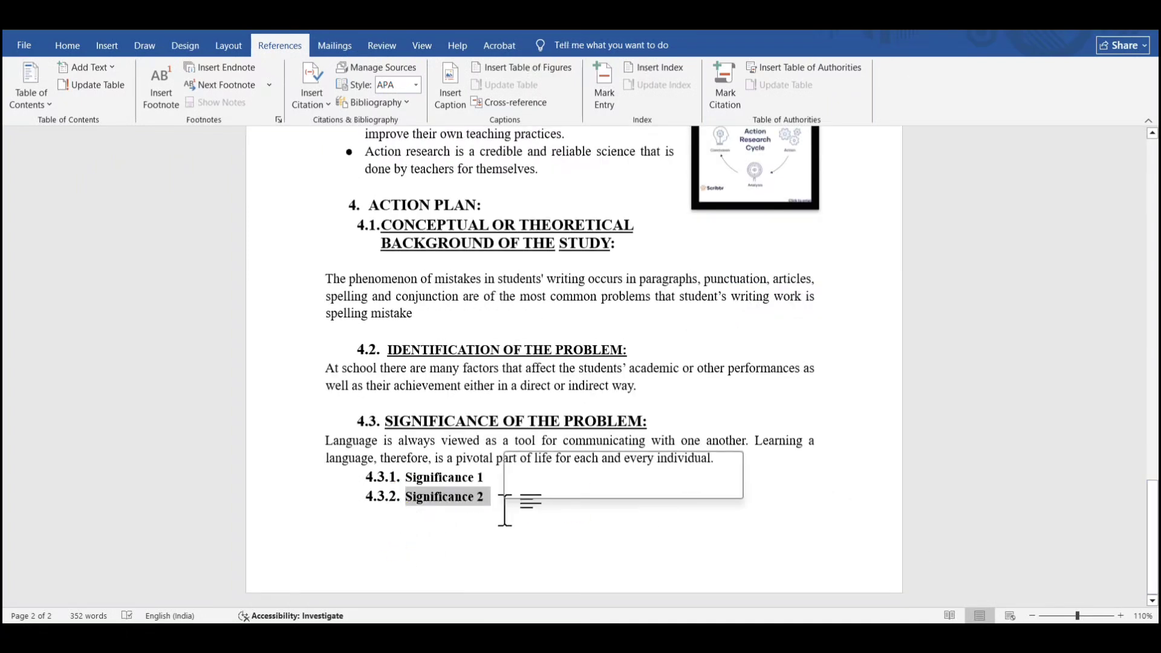
click(111, 68)
click(117, 137)
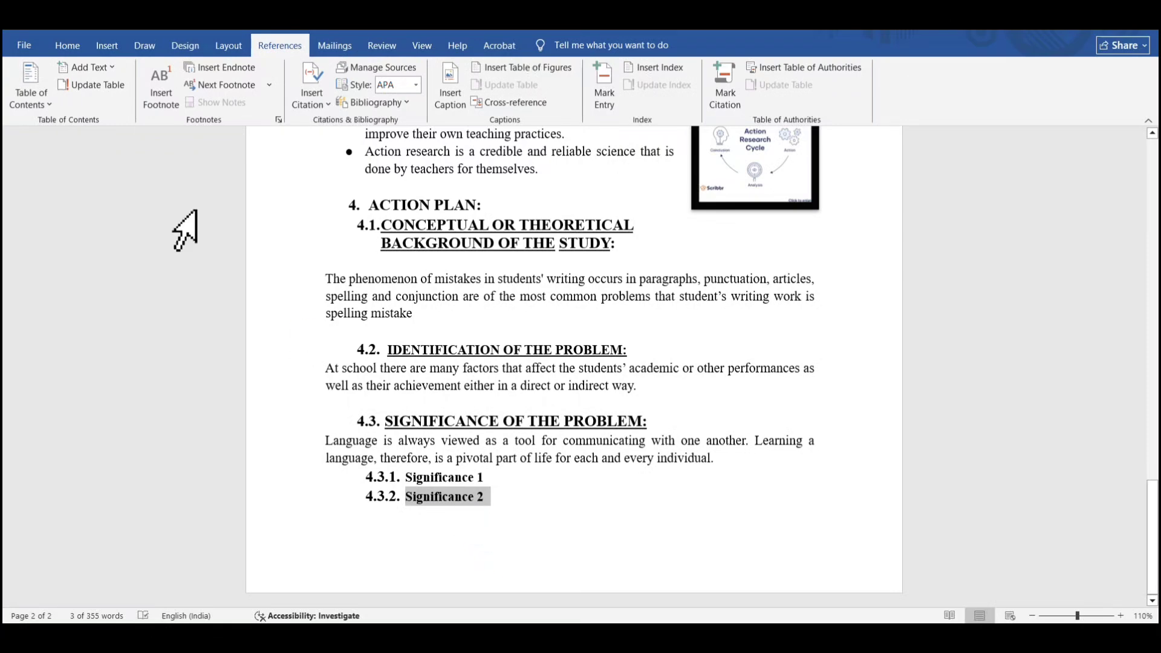
click(442, 543)
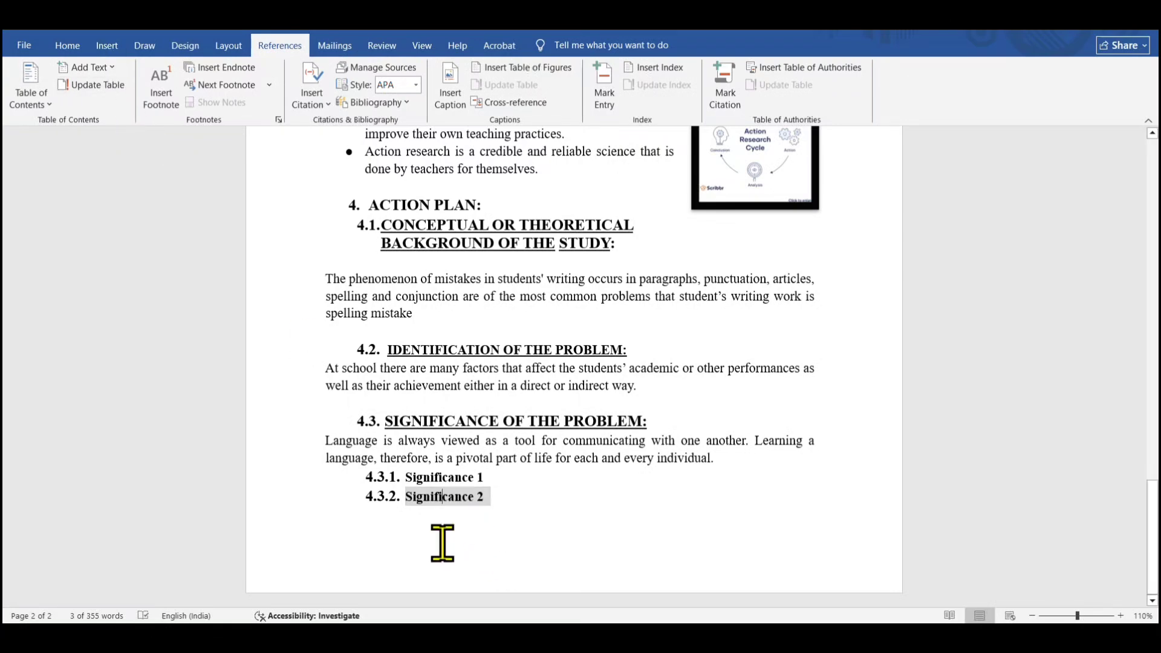
click(371, 506)
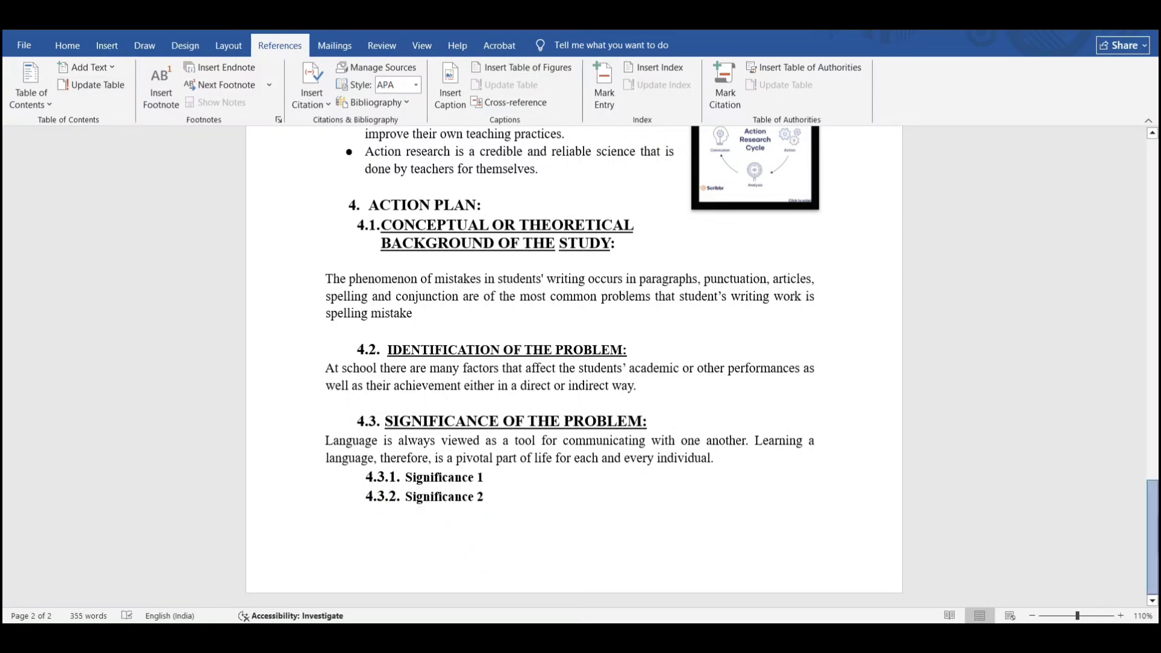
Update the entire table of contents
drag(1152, 537, 1152, 193)
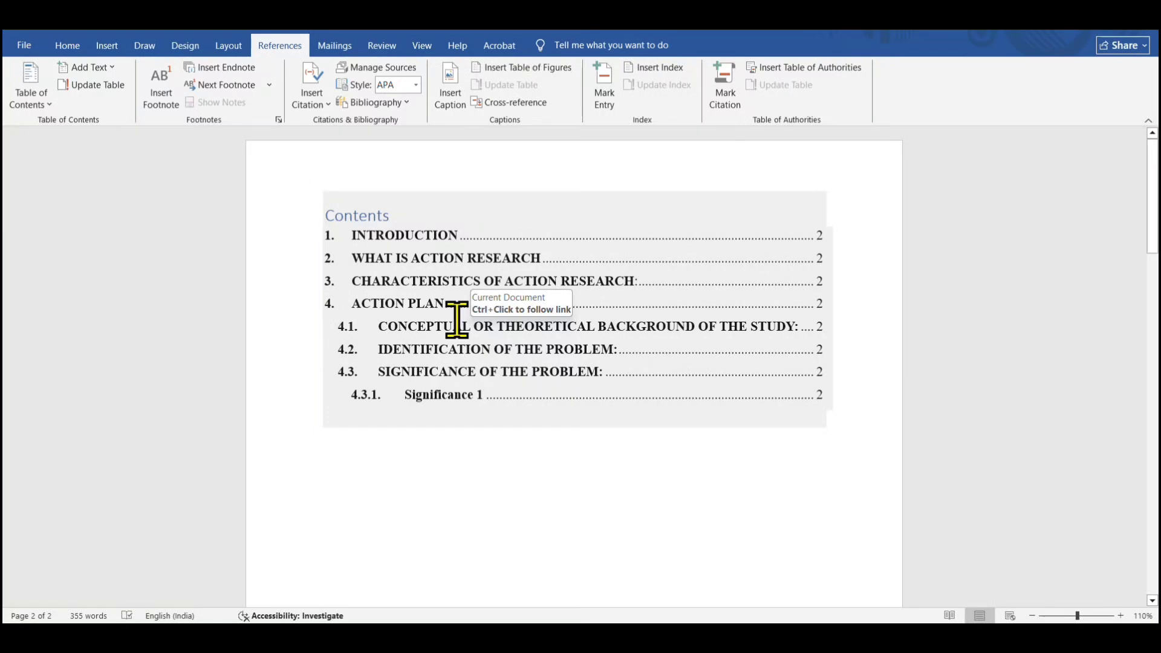
click(410, 207)
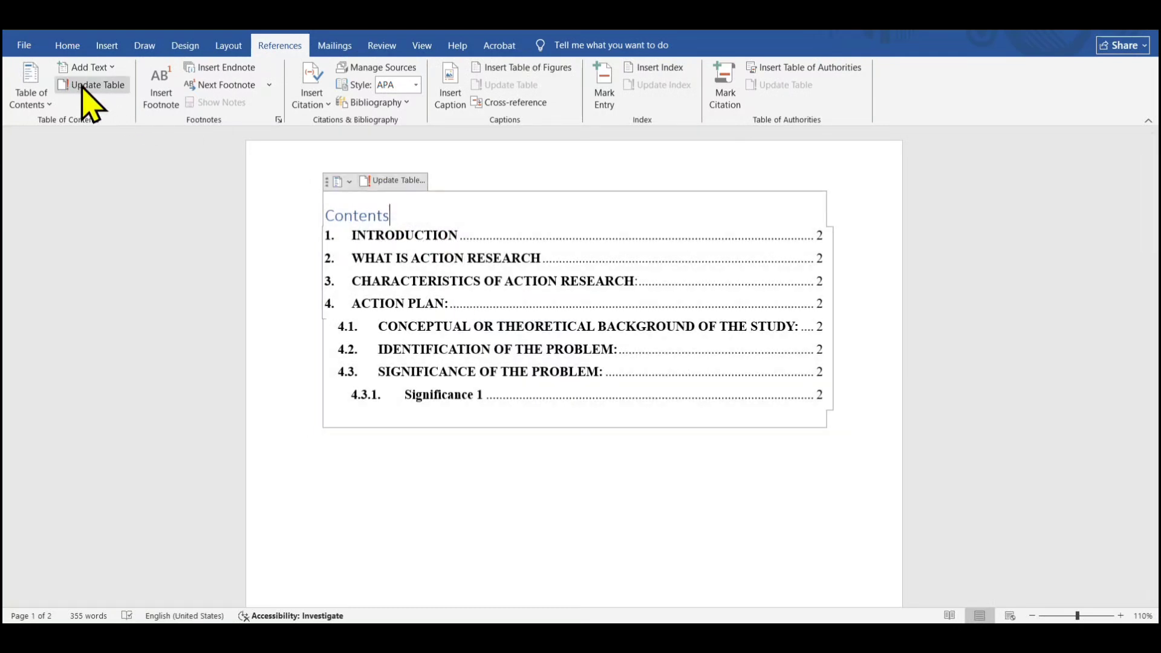
click(408, 181)
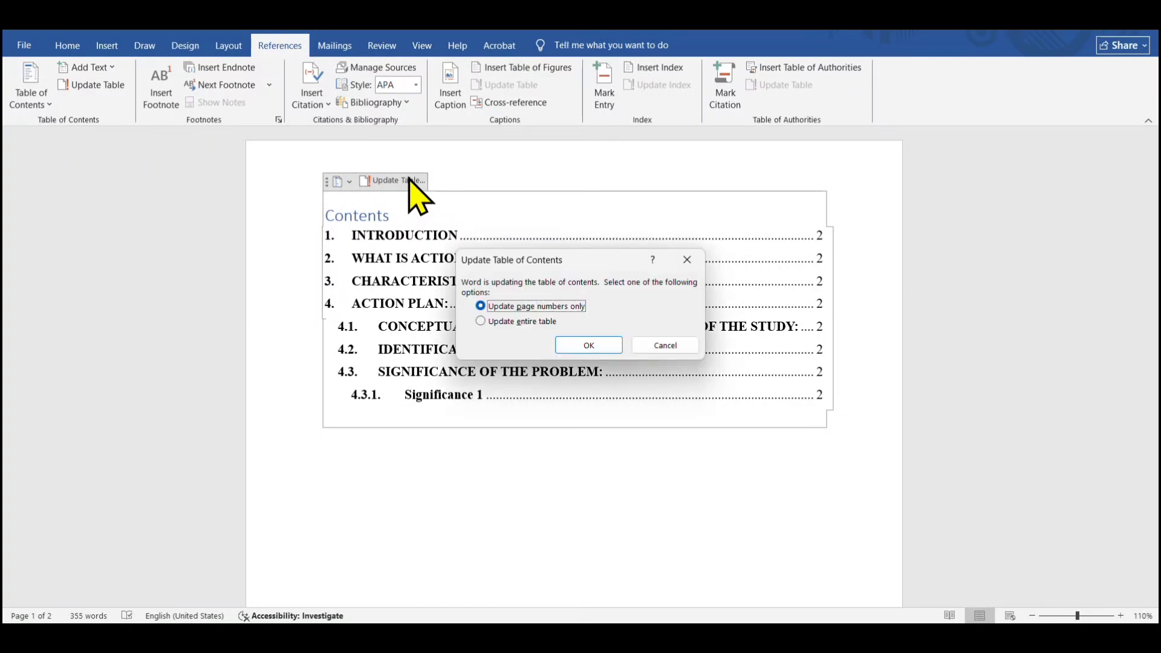
click(481, 322)
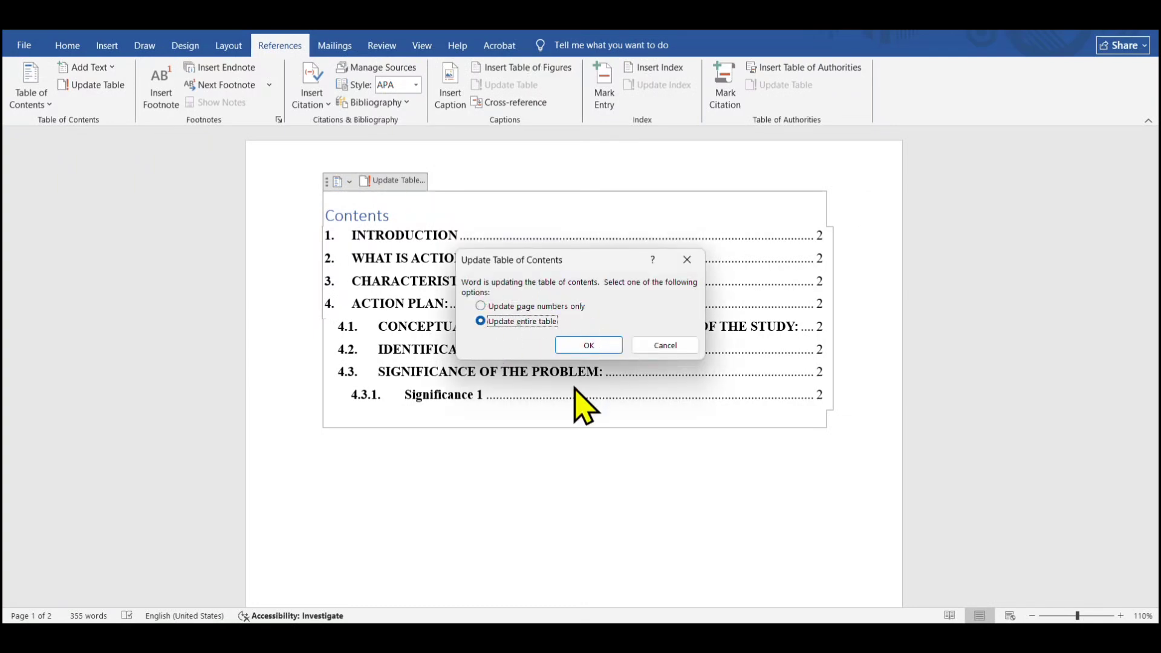
click(589, 346)
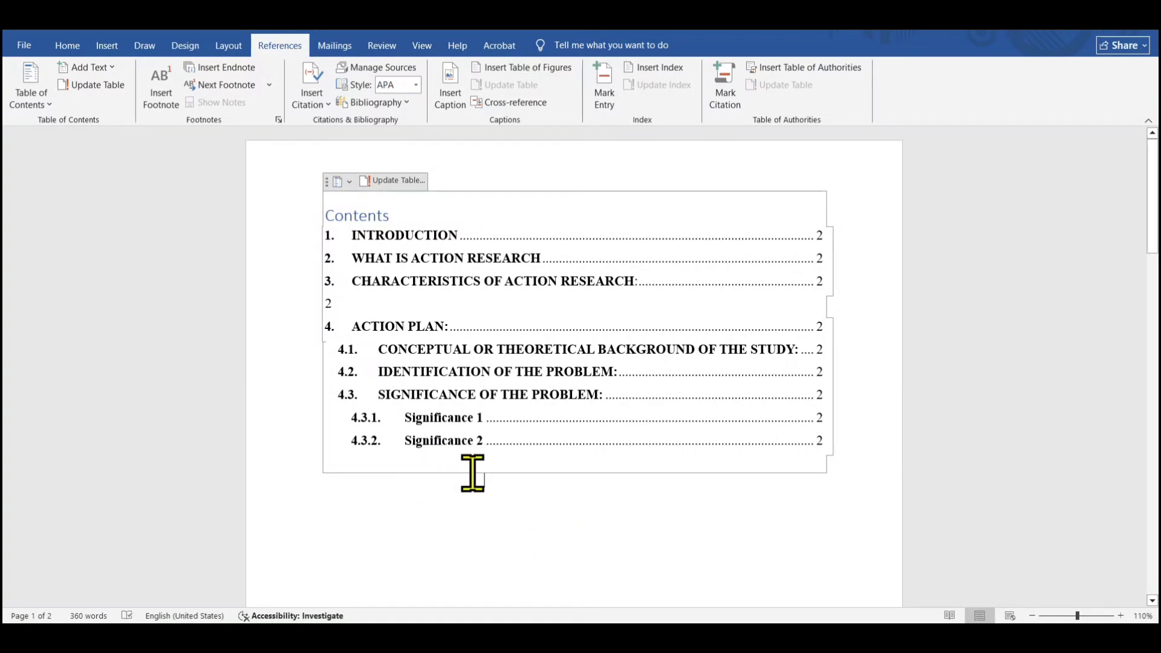
Delete the stray empty line between entries 3 and 4 of the table of contents
drag(472, 474, 345, 295)
key(Delete)
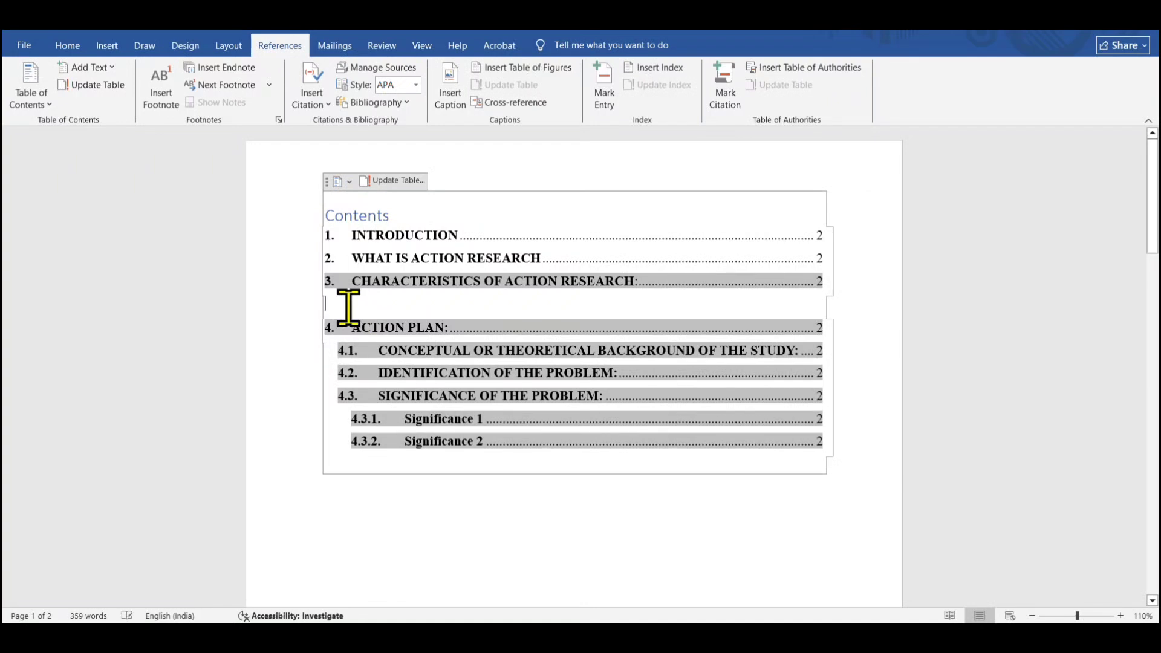
key(Delete)
click(543, 529)
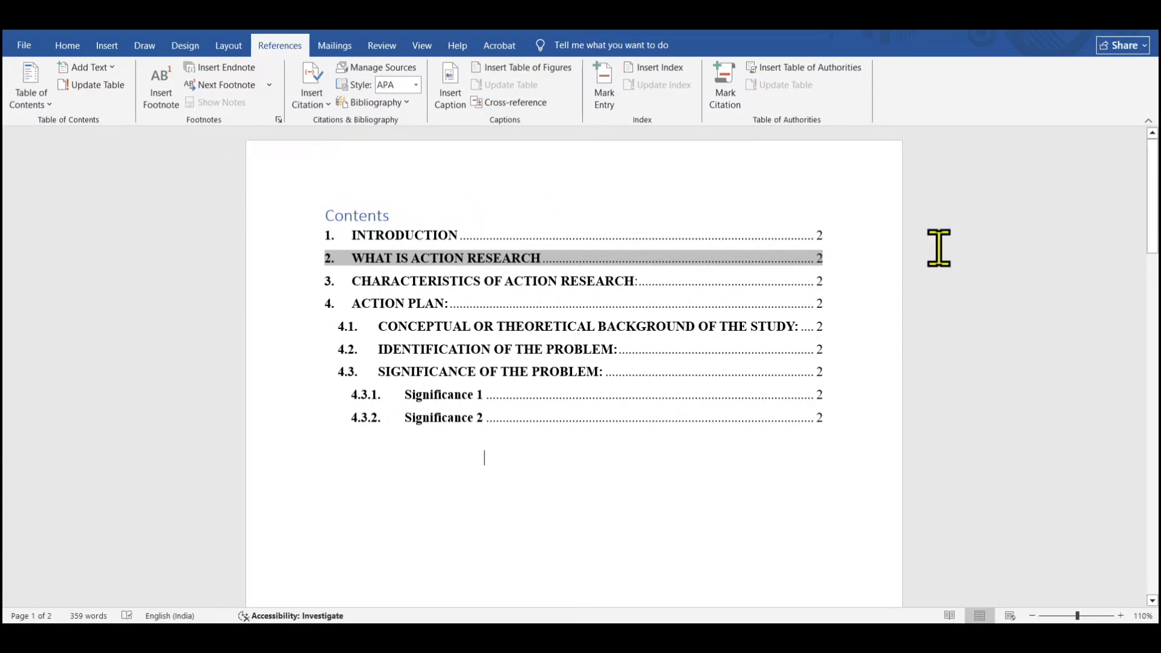
mouse_move(1152, 194)
mouse_down()
mouse_move(1151, 227)
mouse_move(1152, 198)
mouse_up()
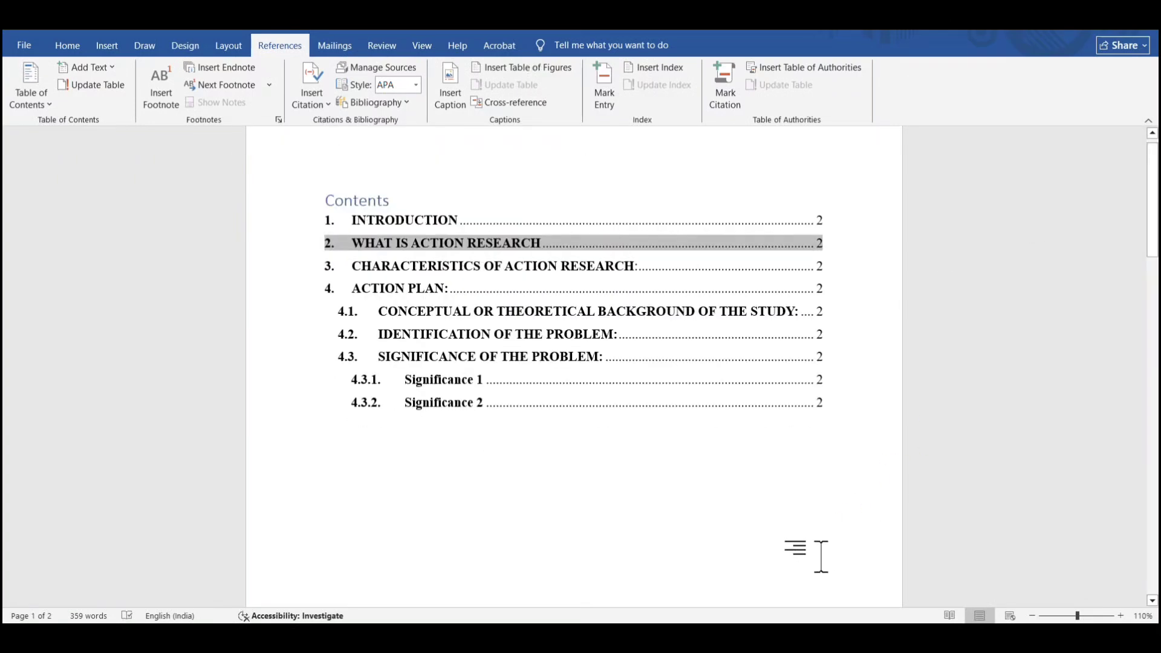
click(875, 589)
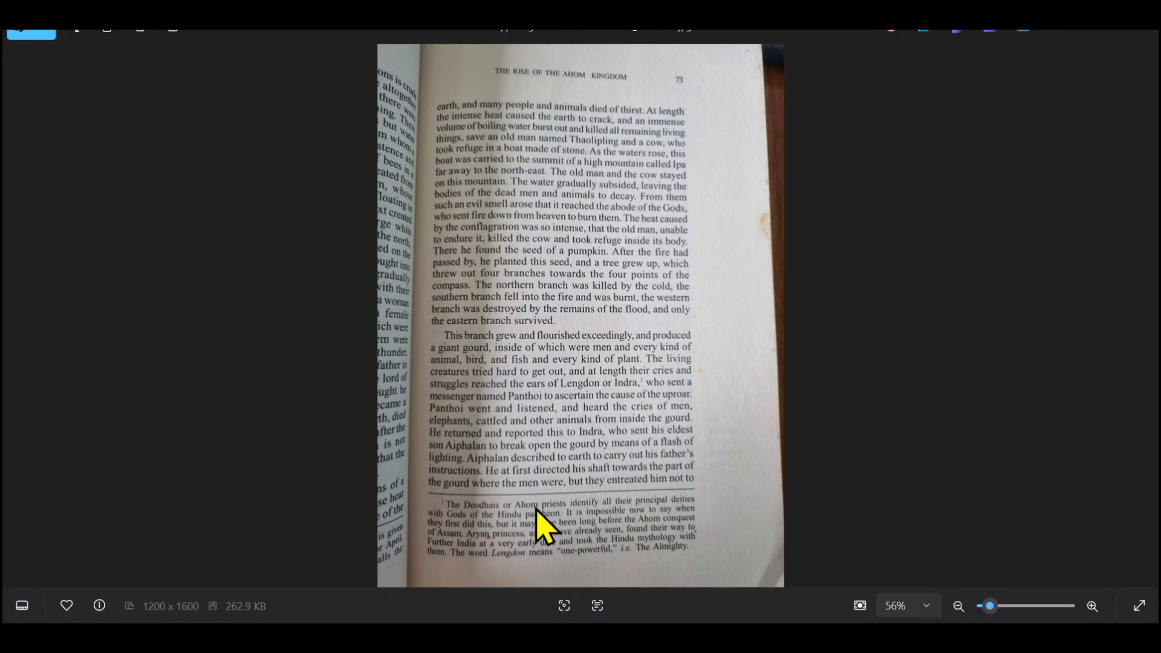
scroll(532, 529, up, 3)
scroll(520, 424, down, 1)
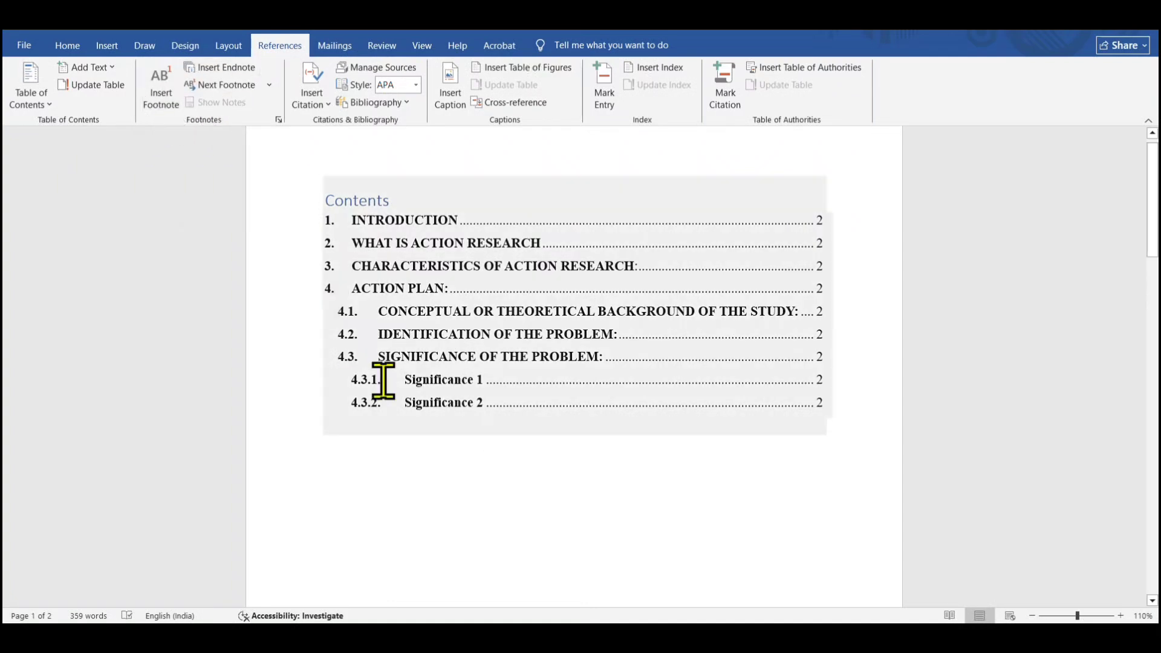
Review the table of contents and document pages at reduced zoom
drag(1153, 272, 1151, 381)
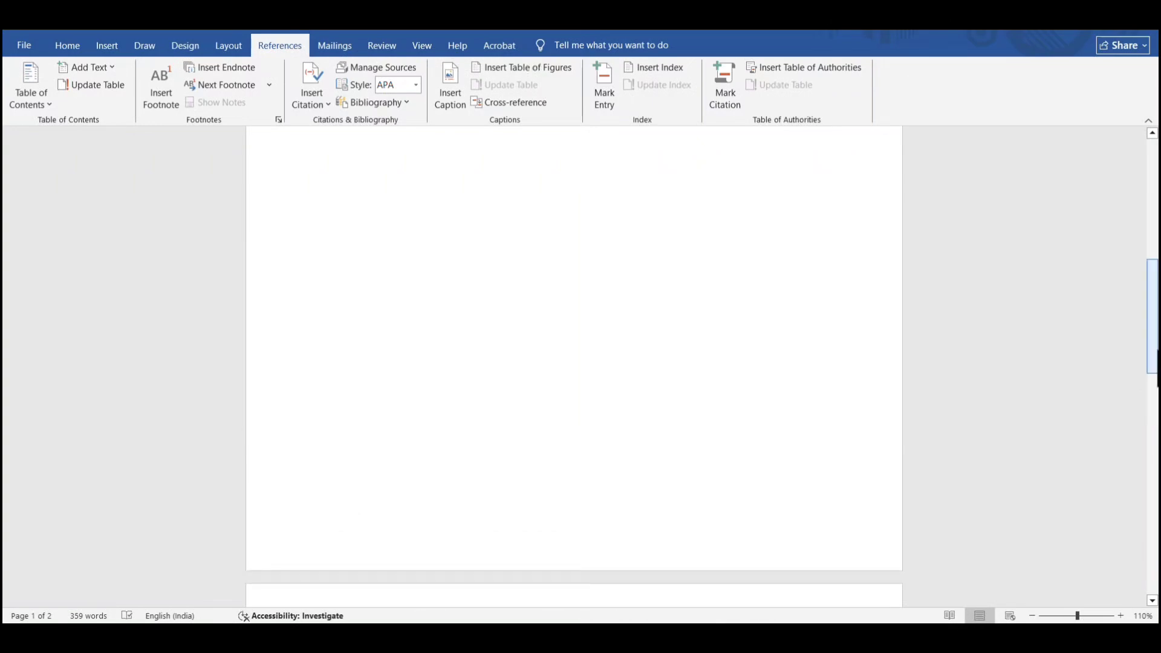
click(1032, 616)
click(1032, 616)
click(1032, 615)
click(1032, 616)
click(1032, 615)
click(1032, 616)
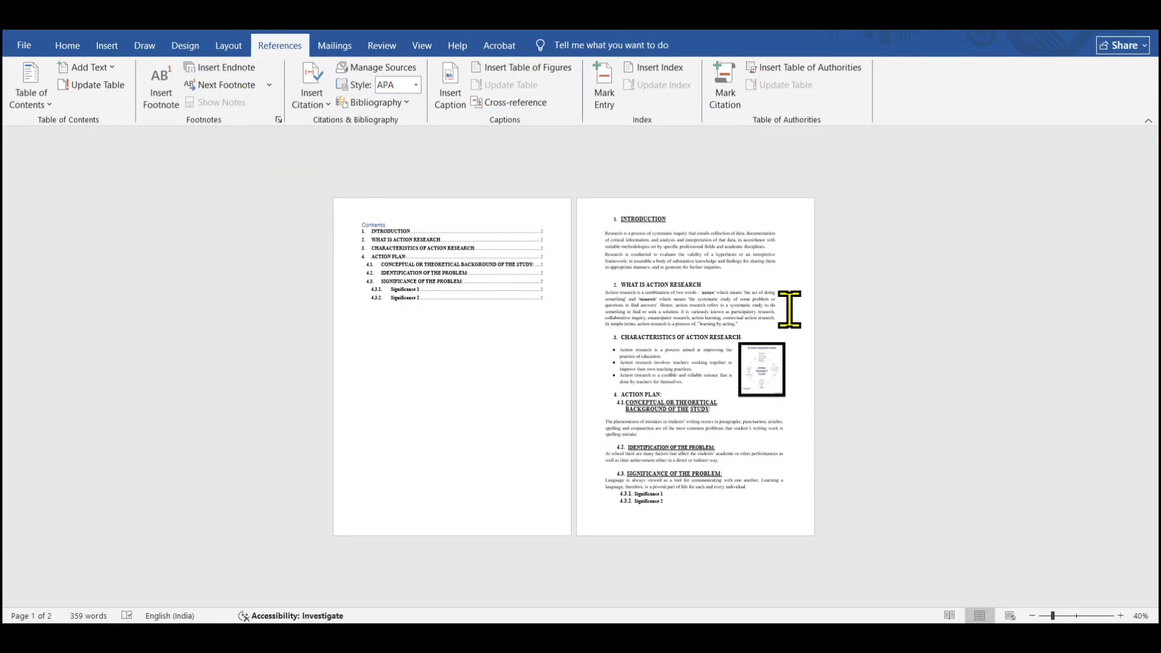
click(1120, 615)
click(1120, 615)
click(1120, 615)
click(1121, 615)
click(1120, 616)
click(1121, 615)
click(1120, 616)
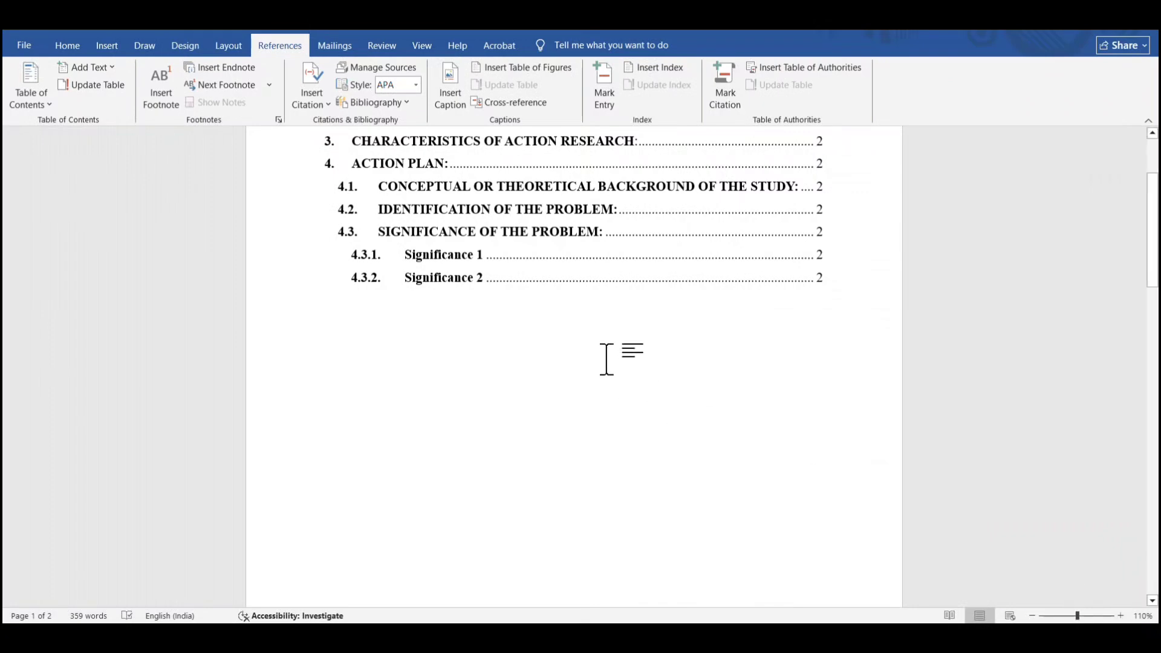
drag(1152, 260, 1152, 466)
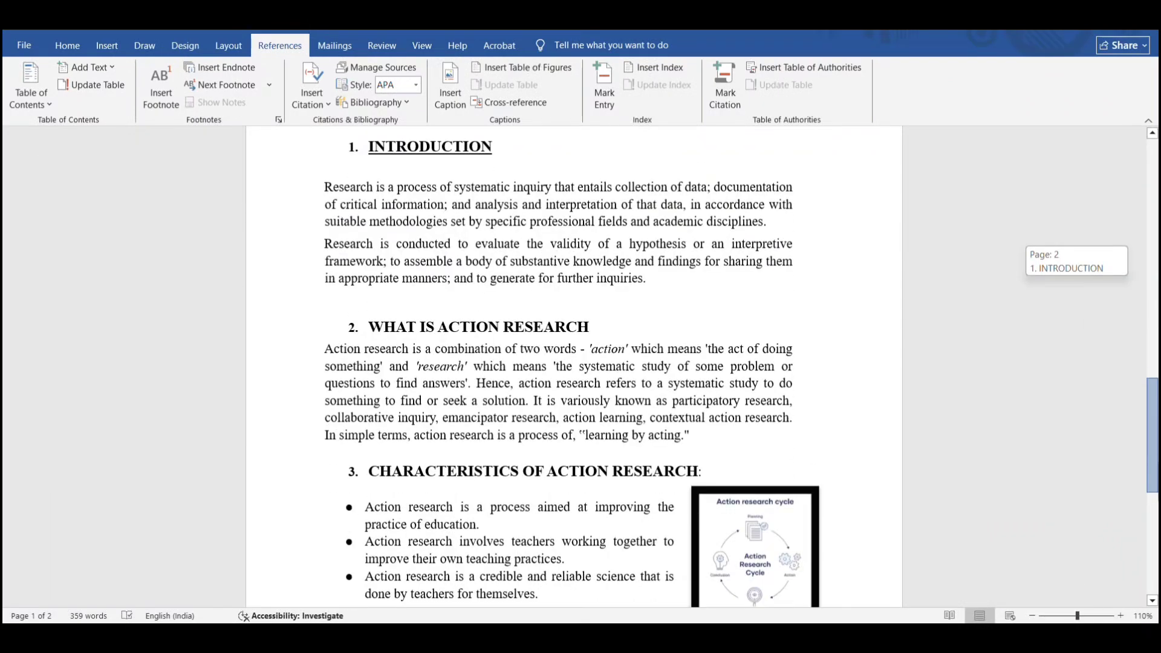
scroll(546, 418, down, 3)
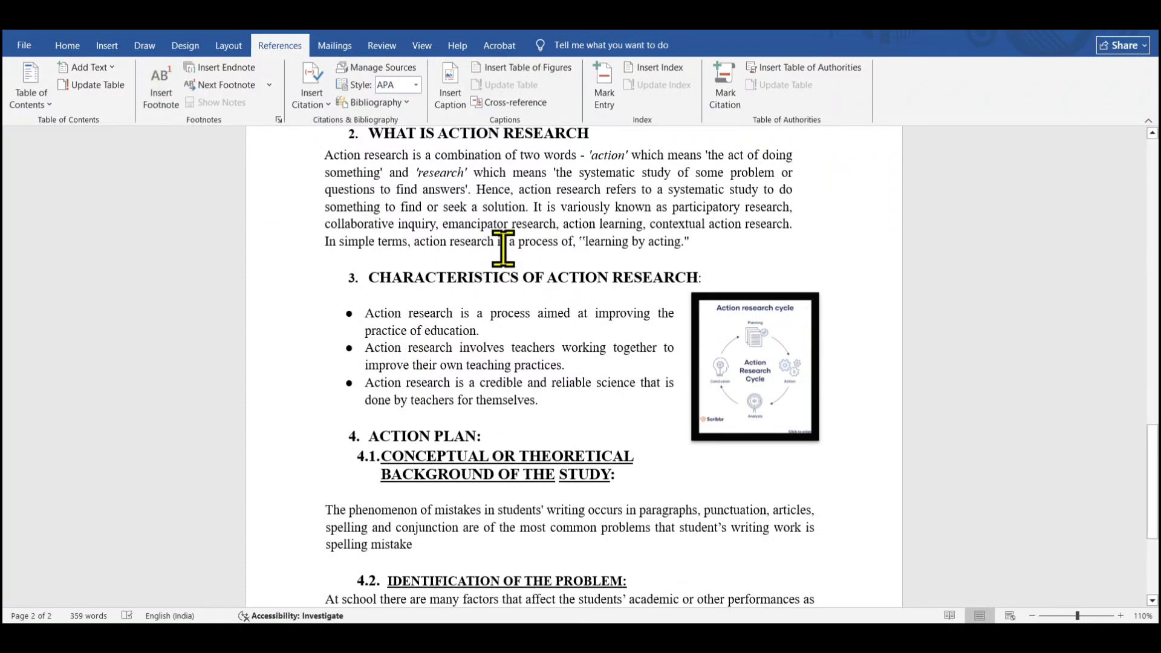
Insert a footnote right after the word CHARACTERISTICS in the heading 3 CHARACTERISTICS OF ACTION RESEARCH
drag(385, 277, 519, 282)
click(495, 280)
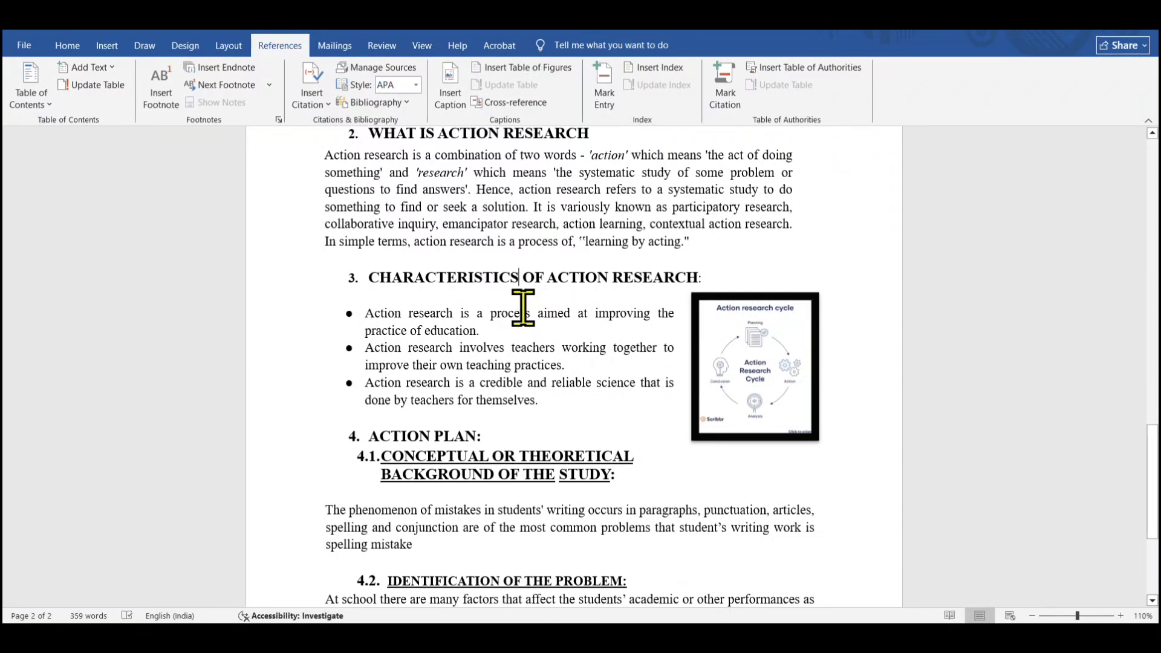
click(159, 93)
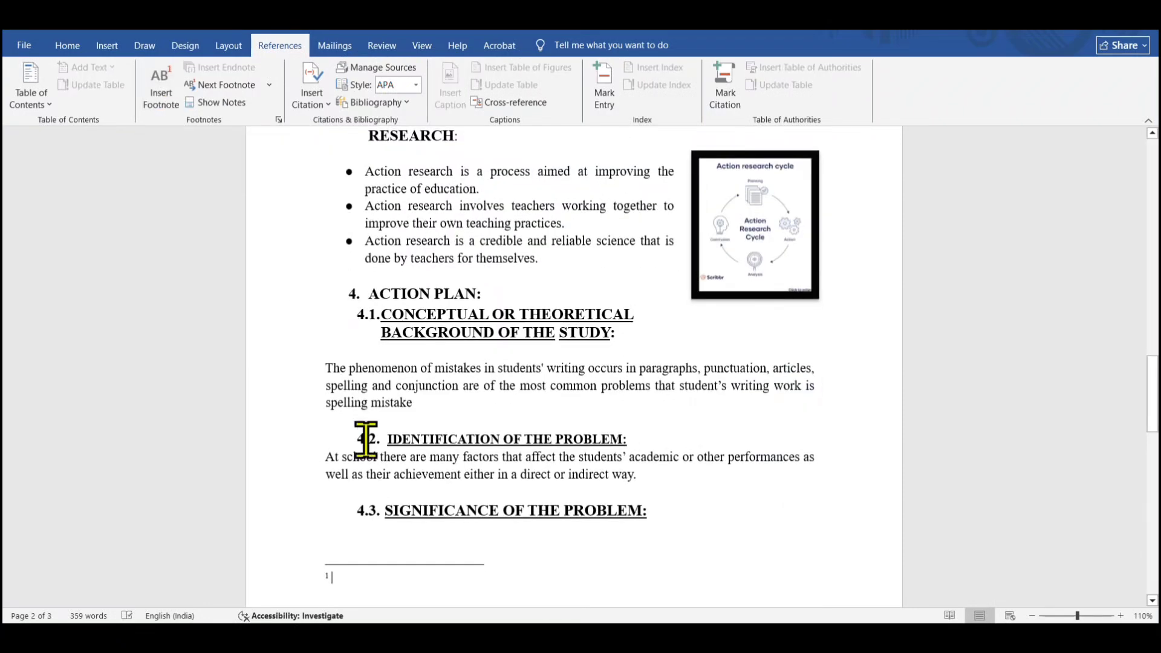
Enter Objectives as the text of the new footnote at the bottom of the page
scroll(380, 399, down, 3)
scroll(380, 399, up, 3)
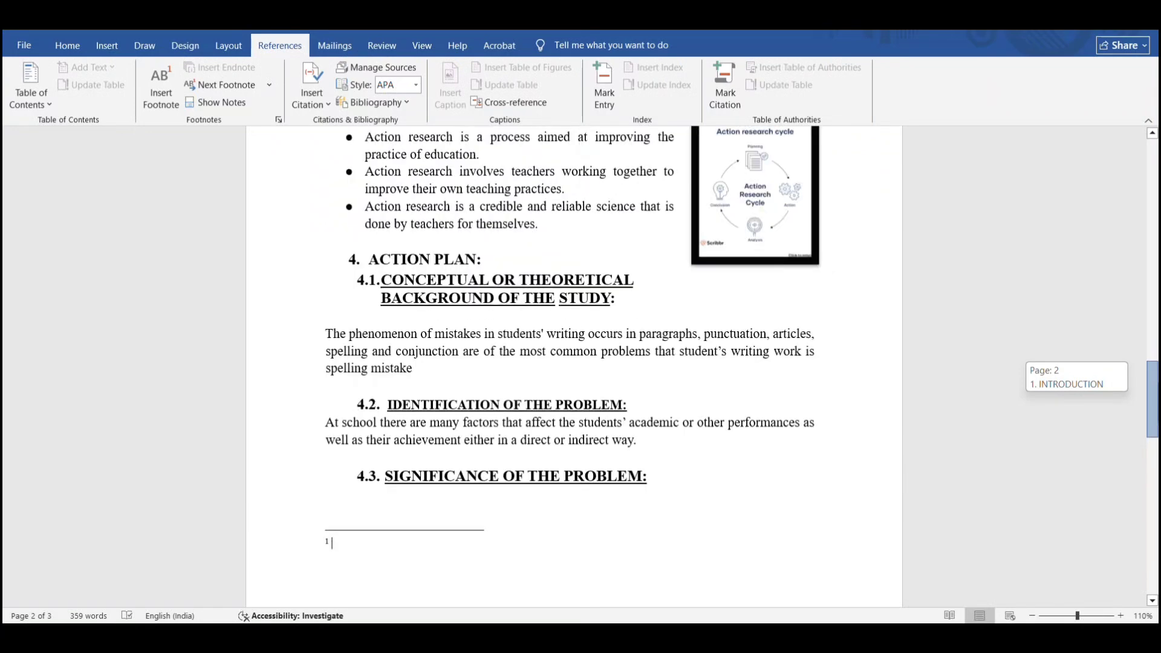
scroll(380, 400, down, 3)
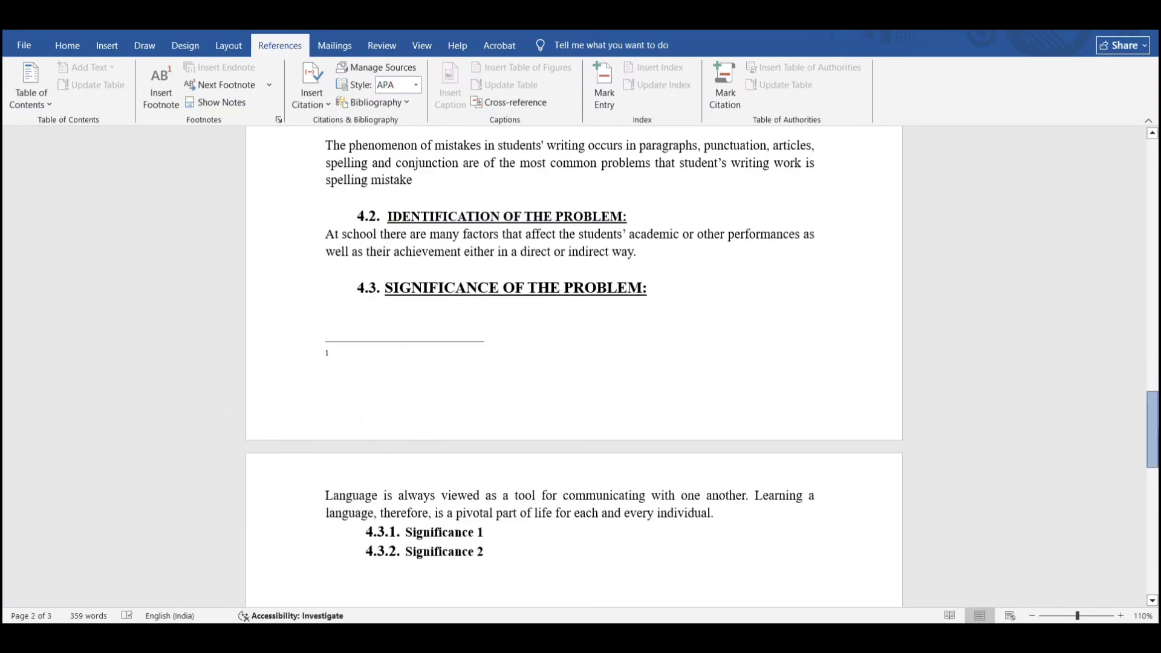
drag(1153, 429, 1152, 327)
scroll(1153, 327, down, 2)
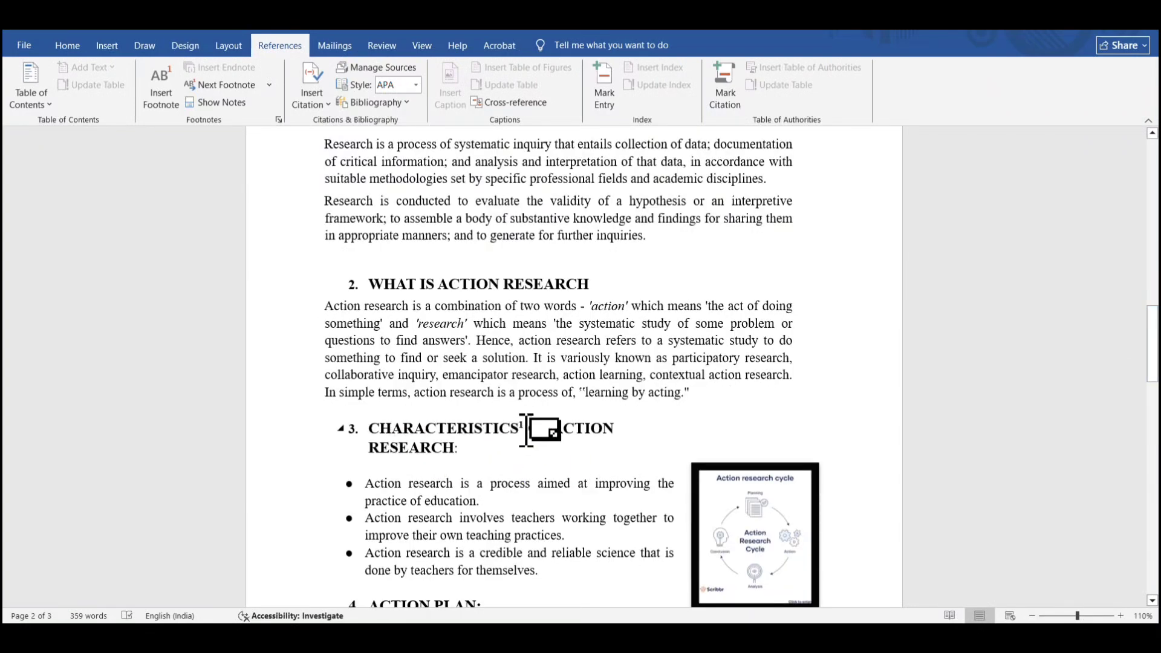
scroll(586, 459, up, 6)
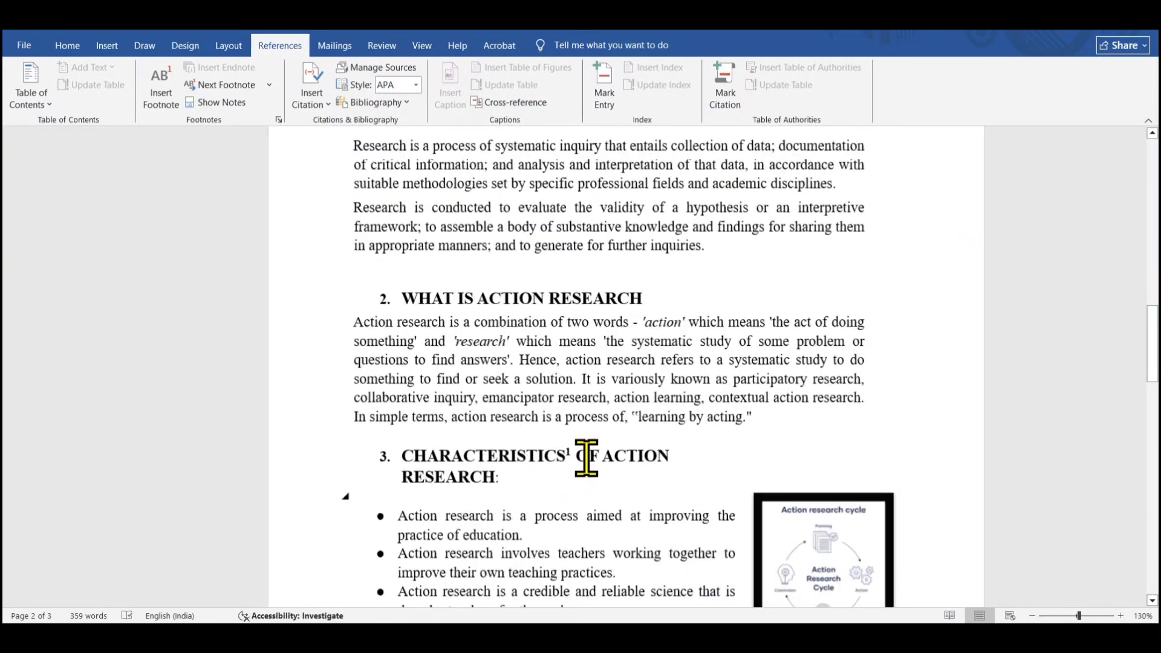
drag(1152, 331, 1156, 427)
click(507, 298)
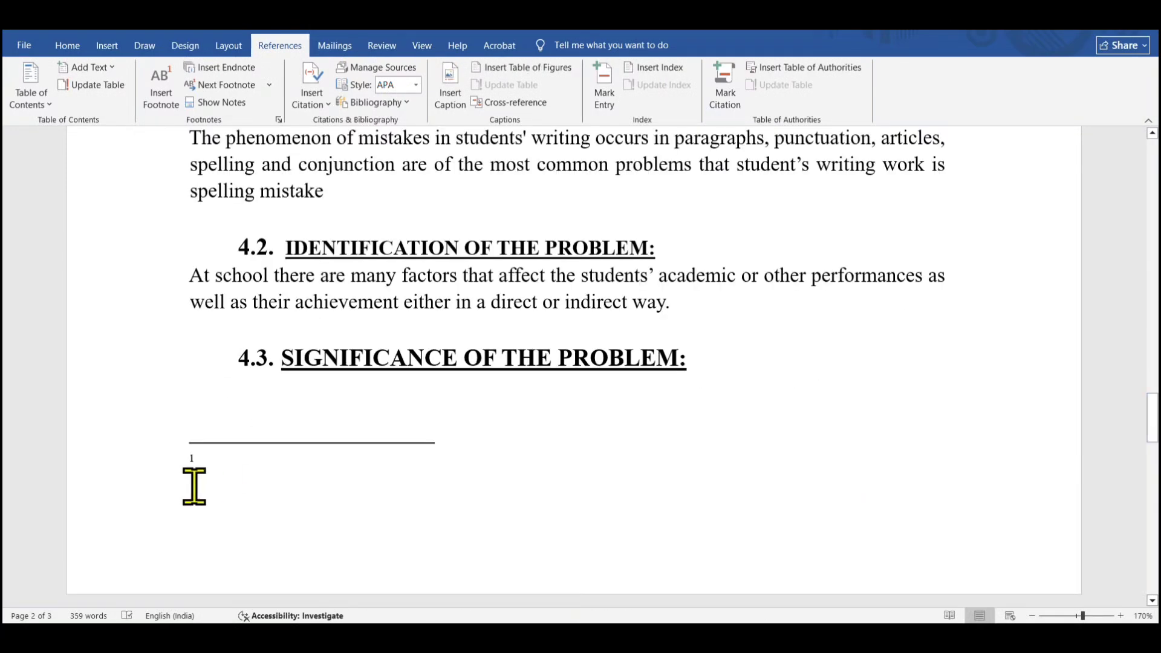
click(194, 482)
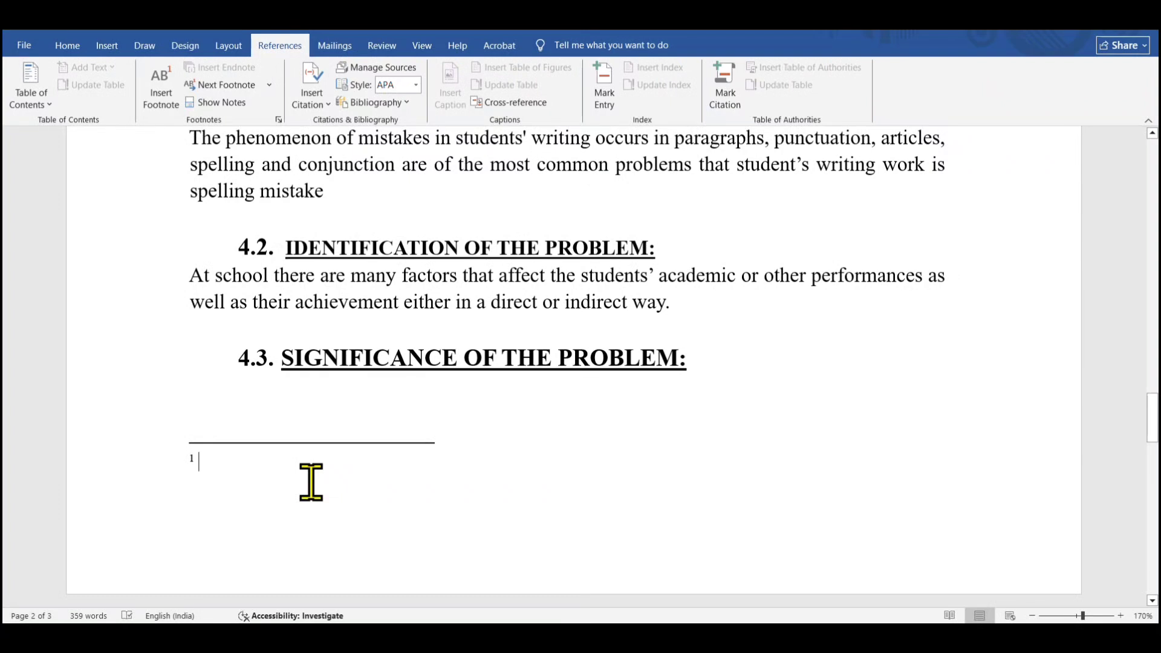
text(Objectives)
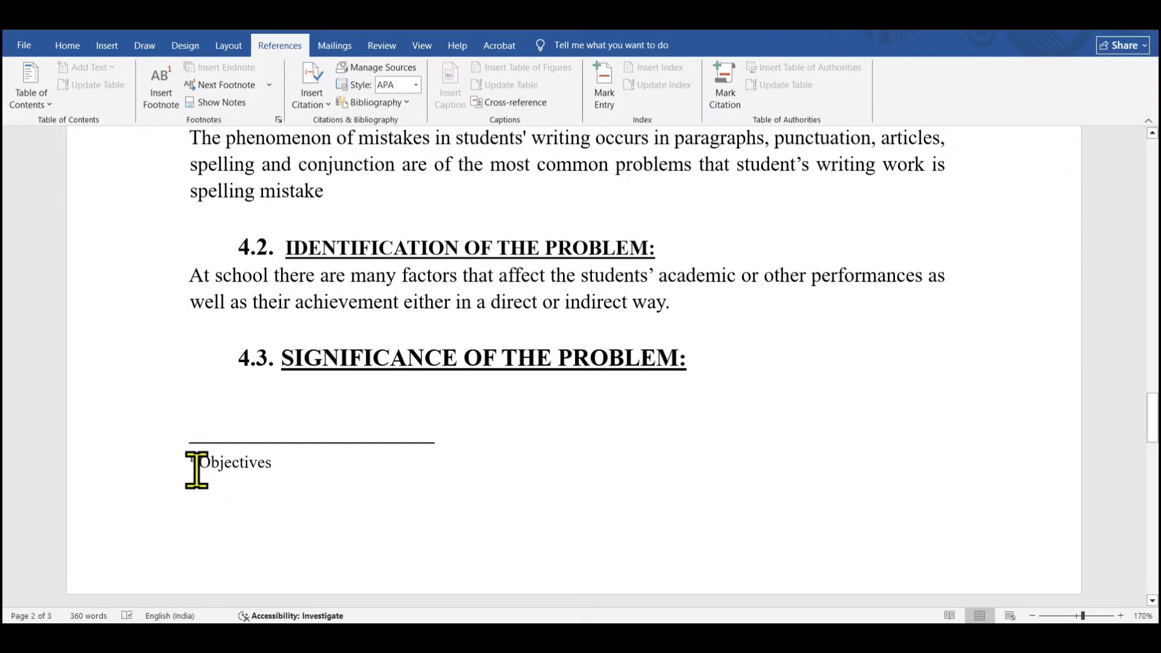
Enlarge the font size of the footnote text Objectives by two steps
drag(198, 473, 290, 472)
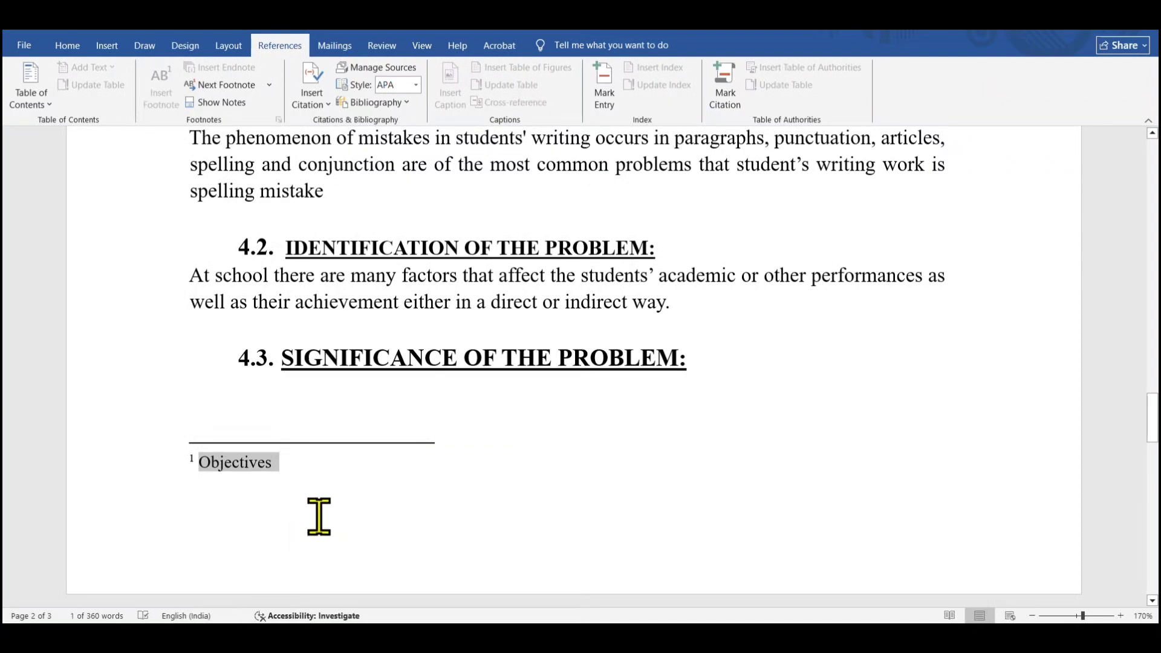
key(ctrl+shift+period)
key(ctrl+shift+period)
Format the footnote's reference number as bold, 12 pt and red
click(193, 461)
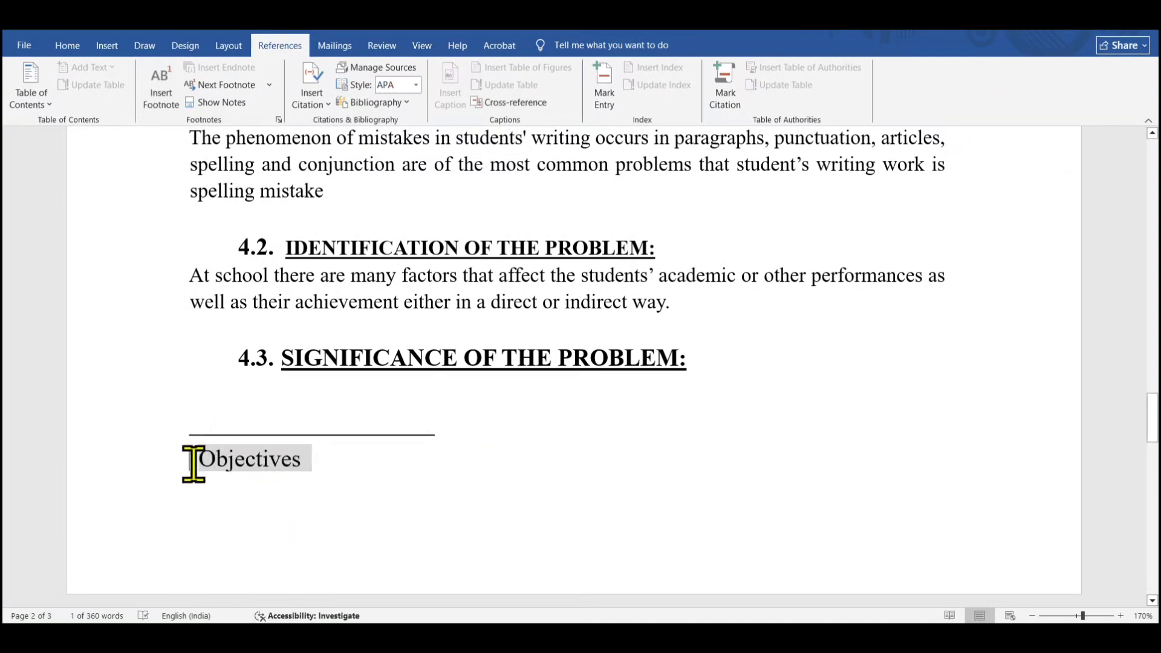
drag(194, 467, 182, 467)
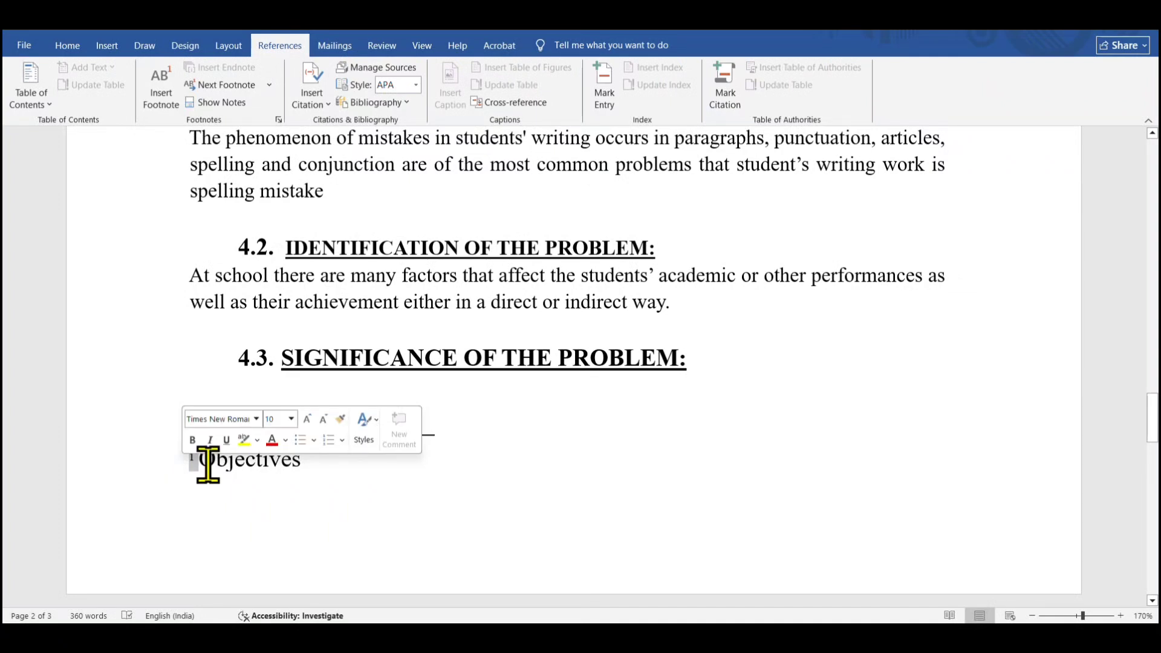
click(192, 440)
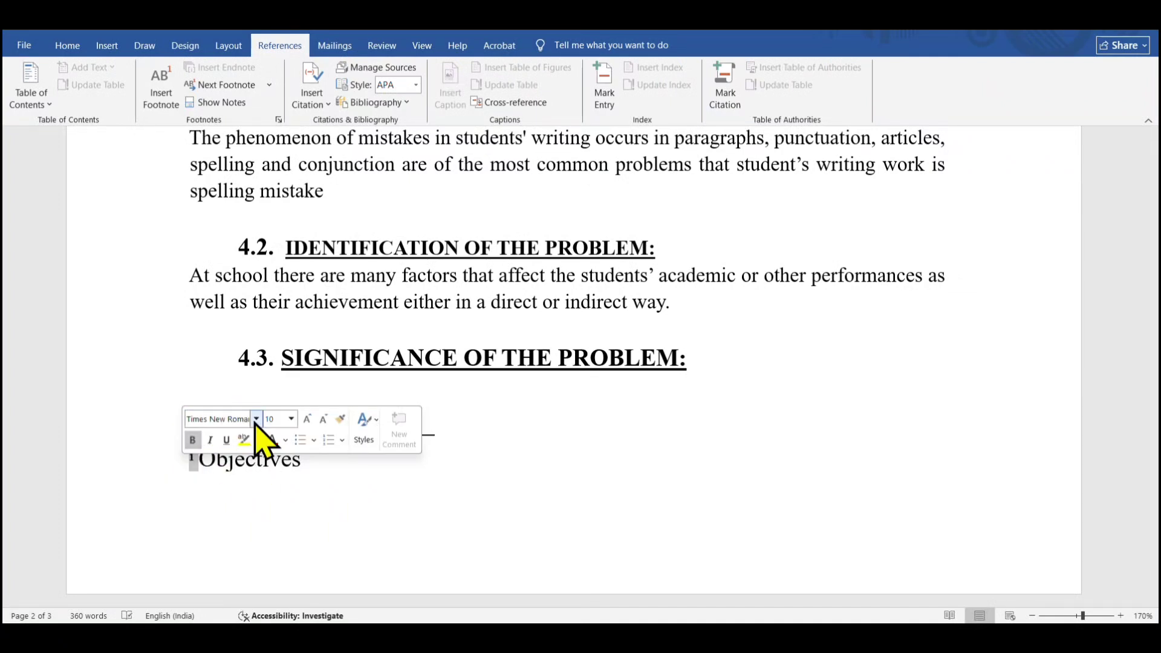
click(291, 419)
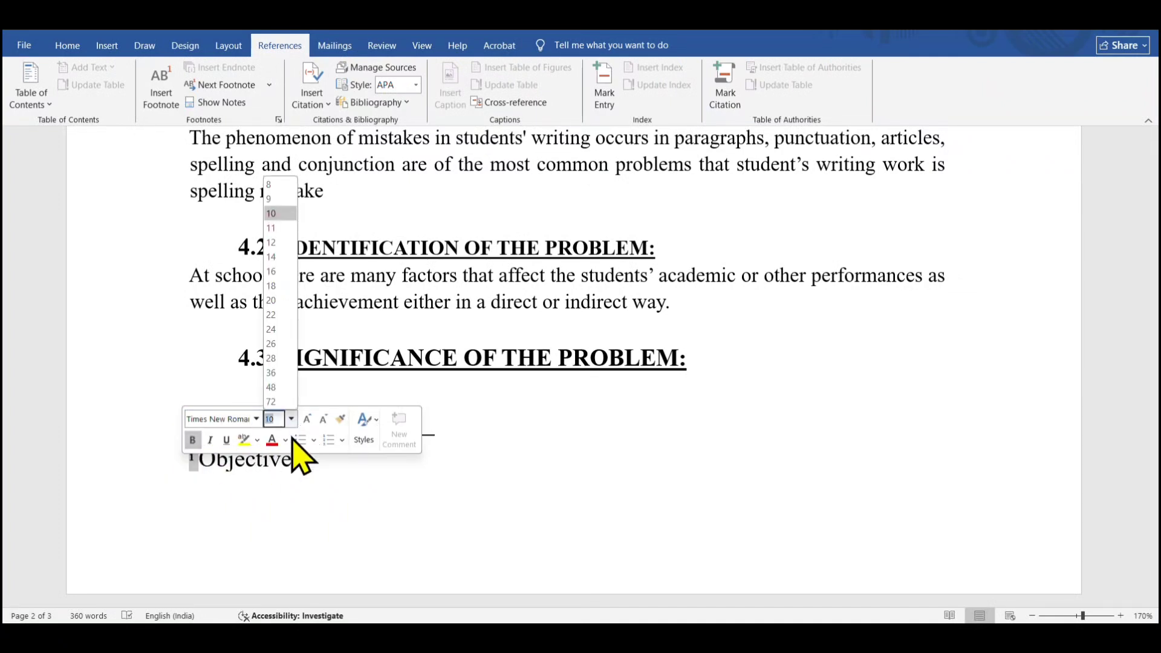
click(273, 243)
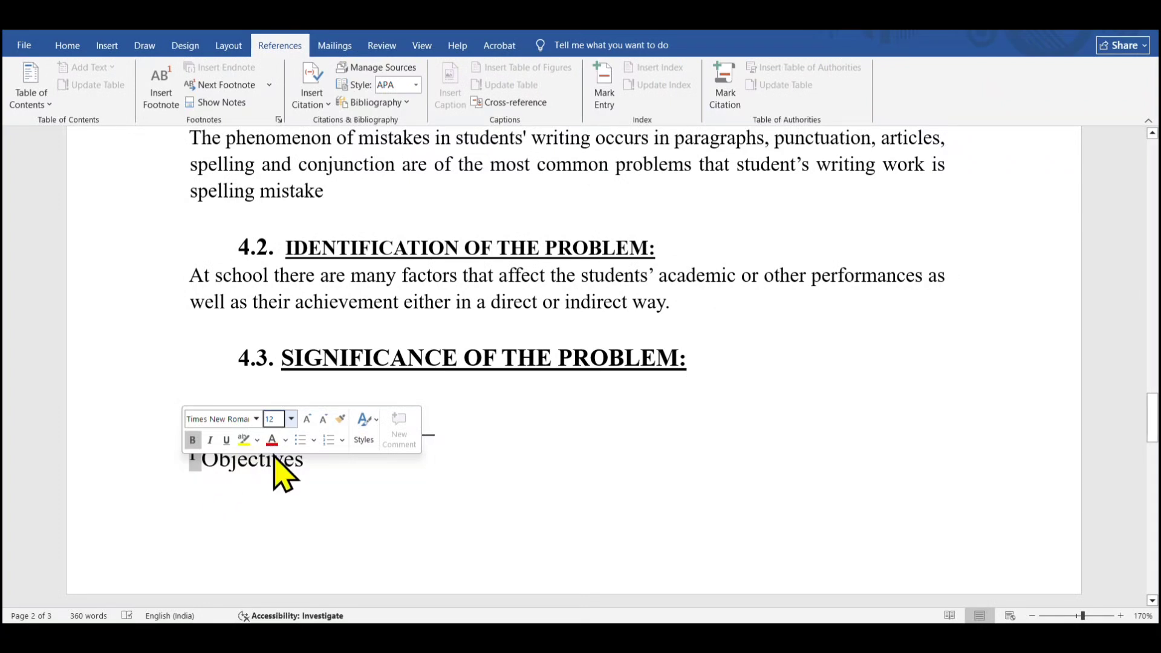
click(286, 440)
click(276, 375)
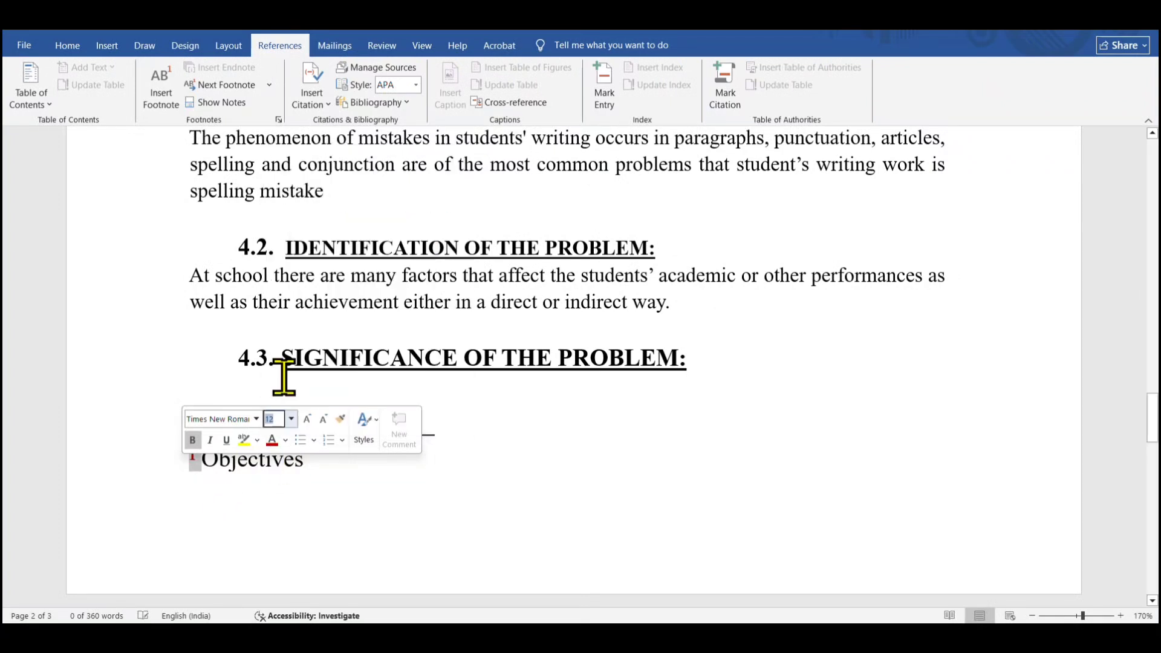
click(233, 505)
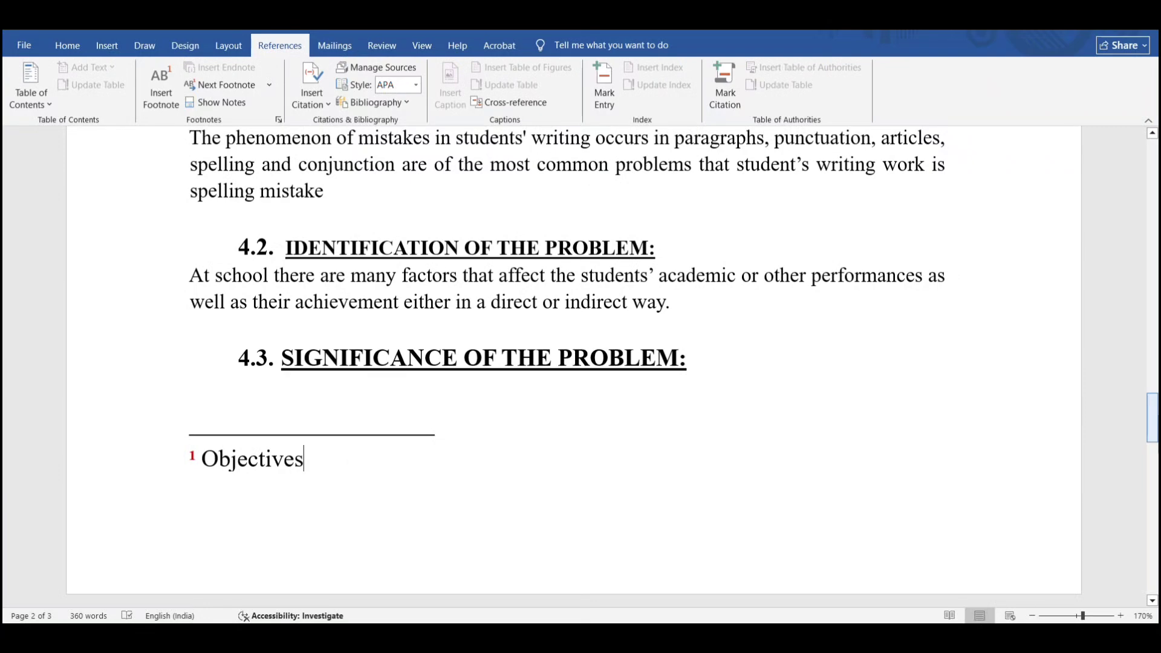
Review the table of contents and the pages containing the new footnote at reduced zoom
scroll(1155, 432, down, 8)
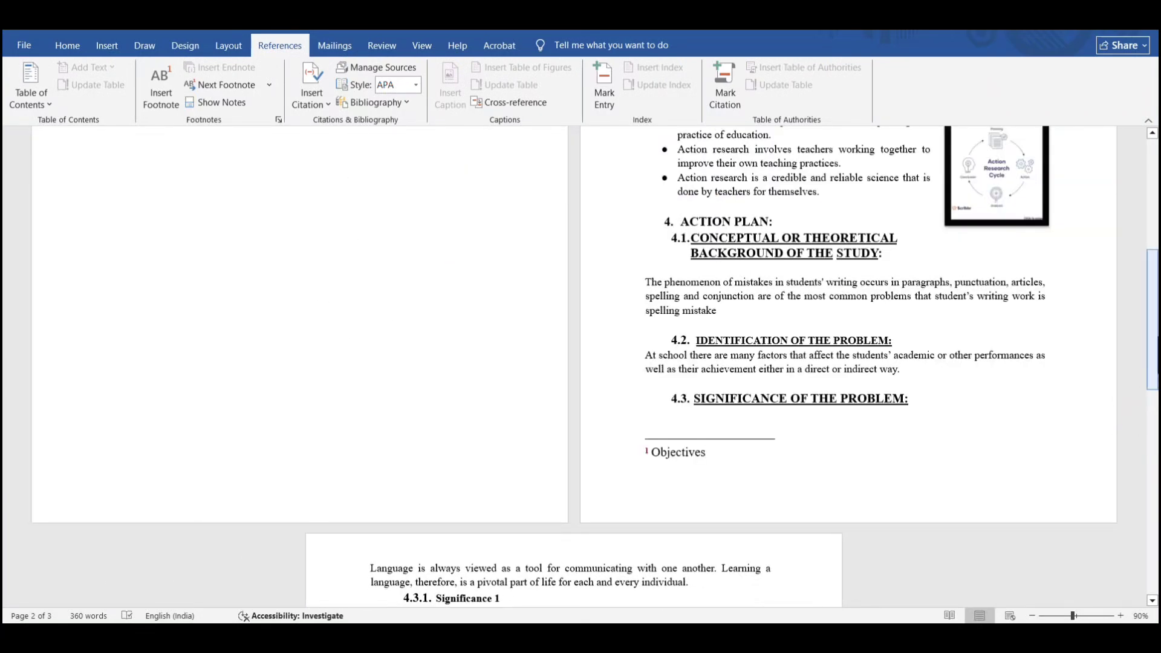
drag(1156, 348, 1156, 242)
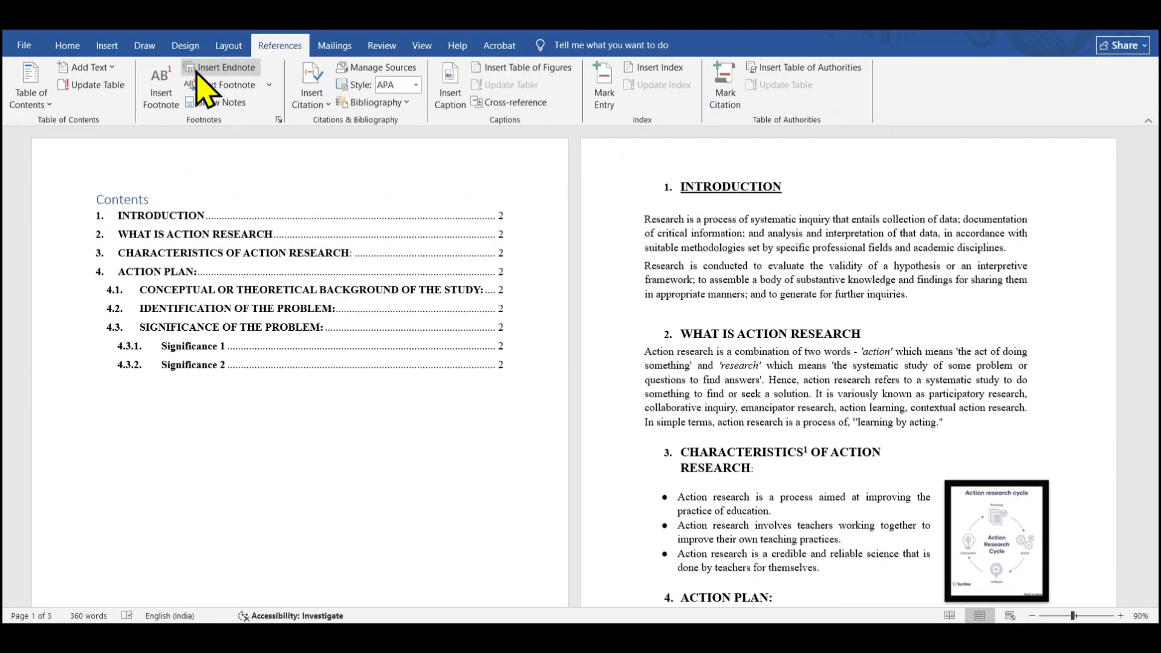
drag(1152, 212, 1152, 349)
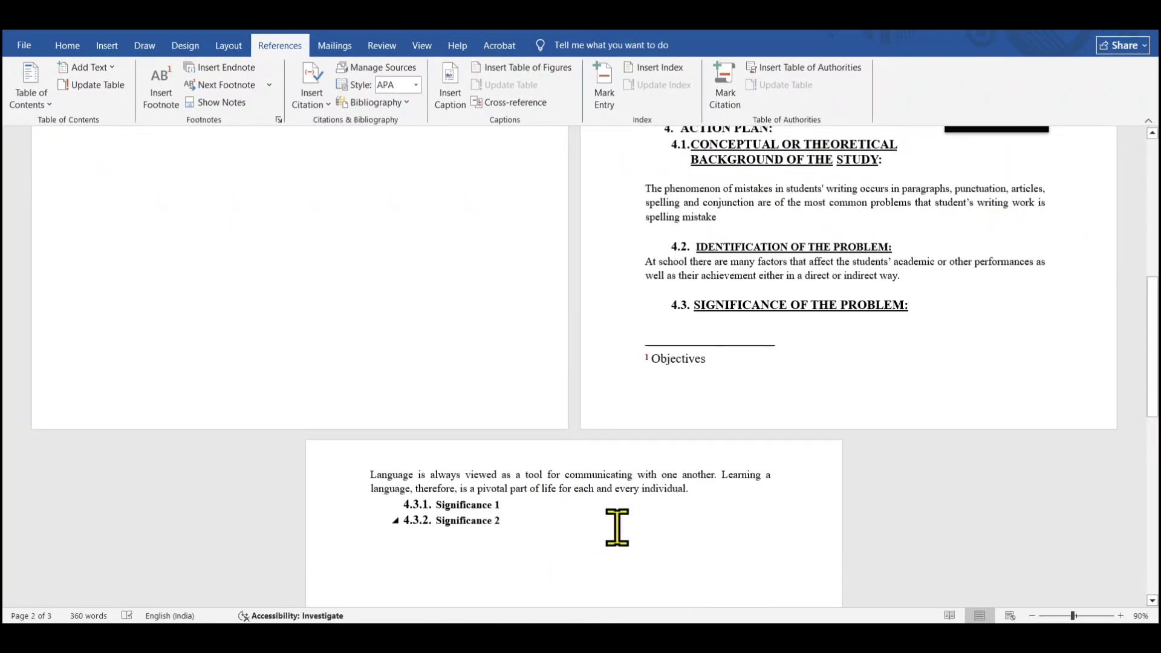
drag(1153, 347, 1152, 230)
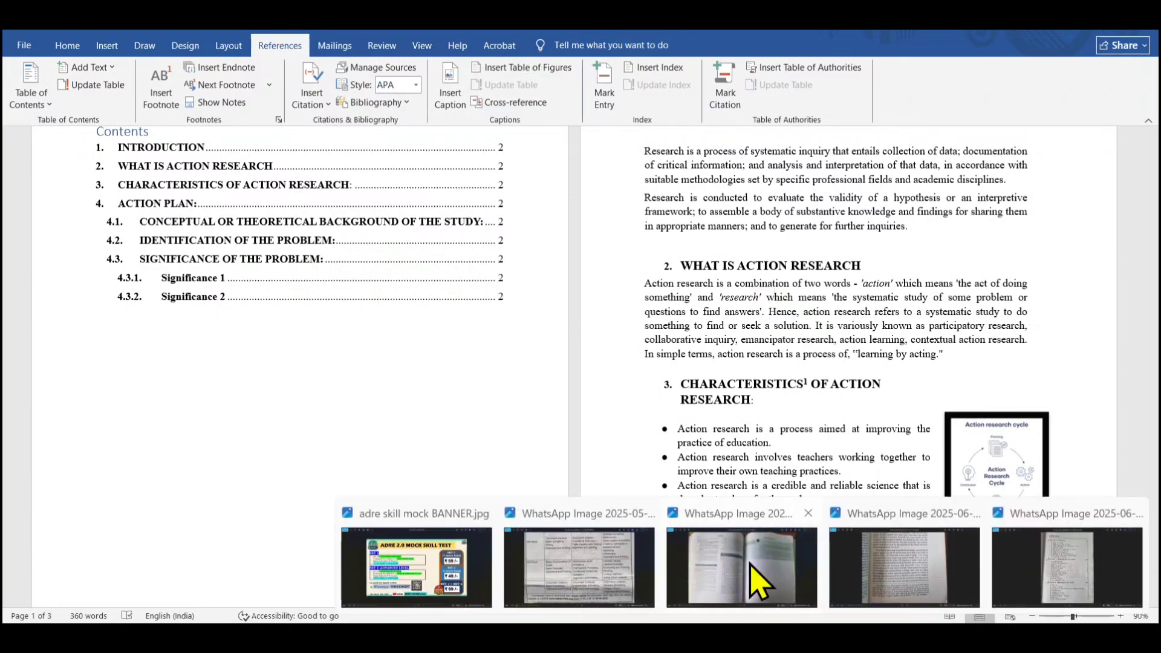
Open a photo of a textbook's Notes and References page in the image viewer and examine it closely
click(753, 582)
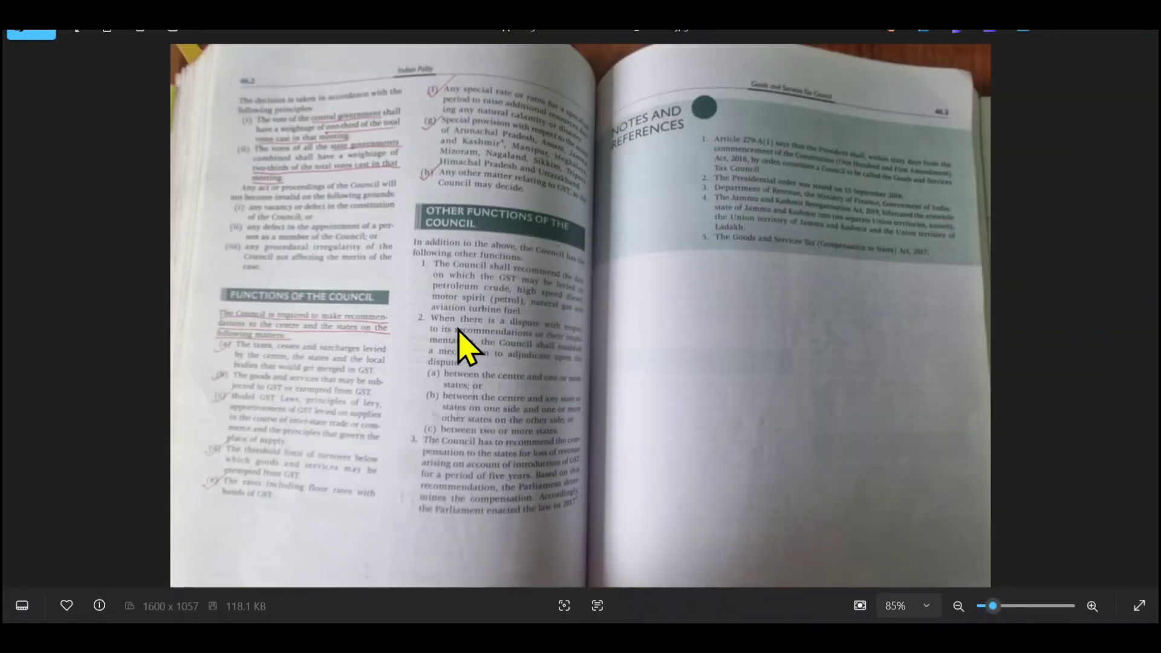
scroll(546, 175, up, 1)
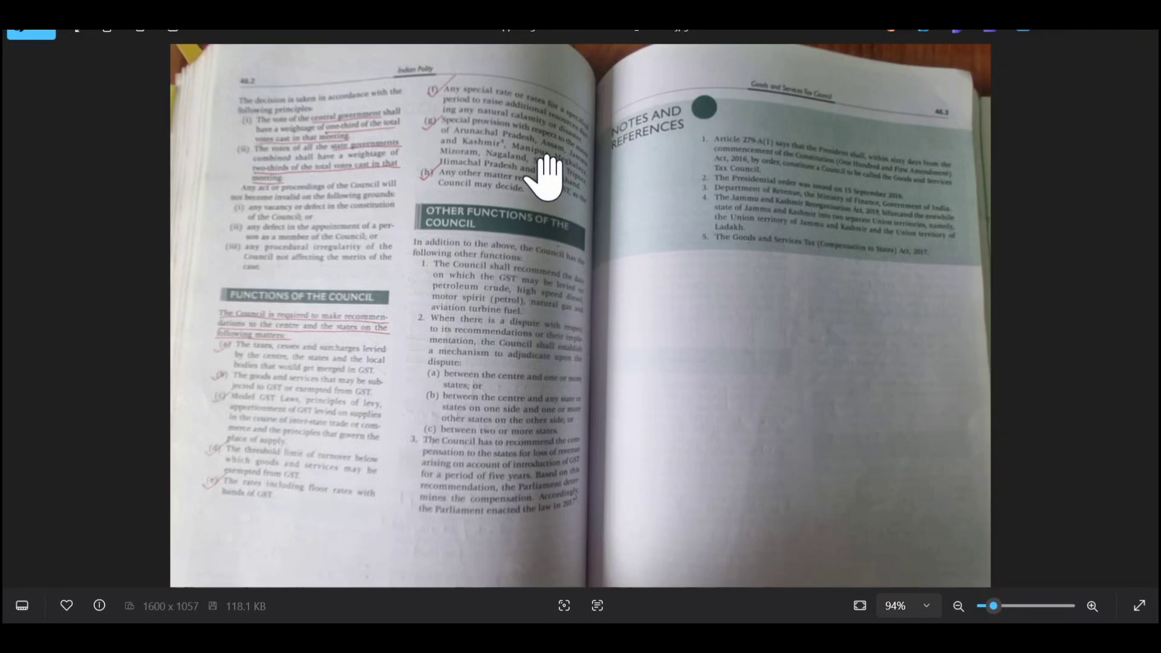
scroll(546, 176, up, 4)
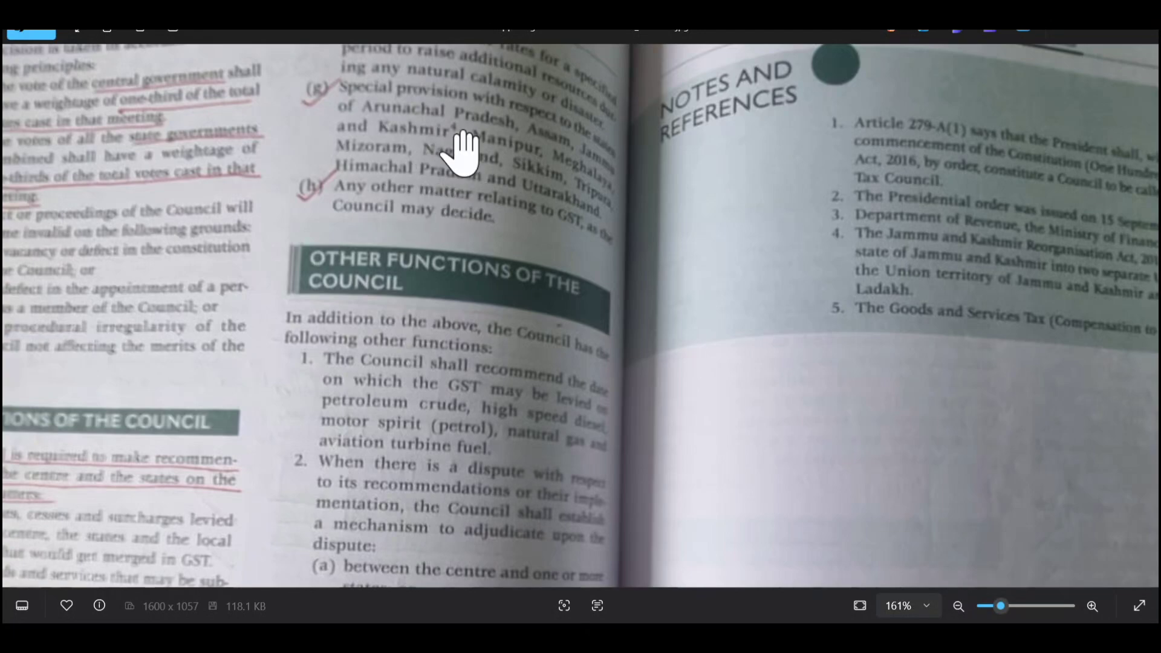
drag(913, 309, 635, 383)
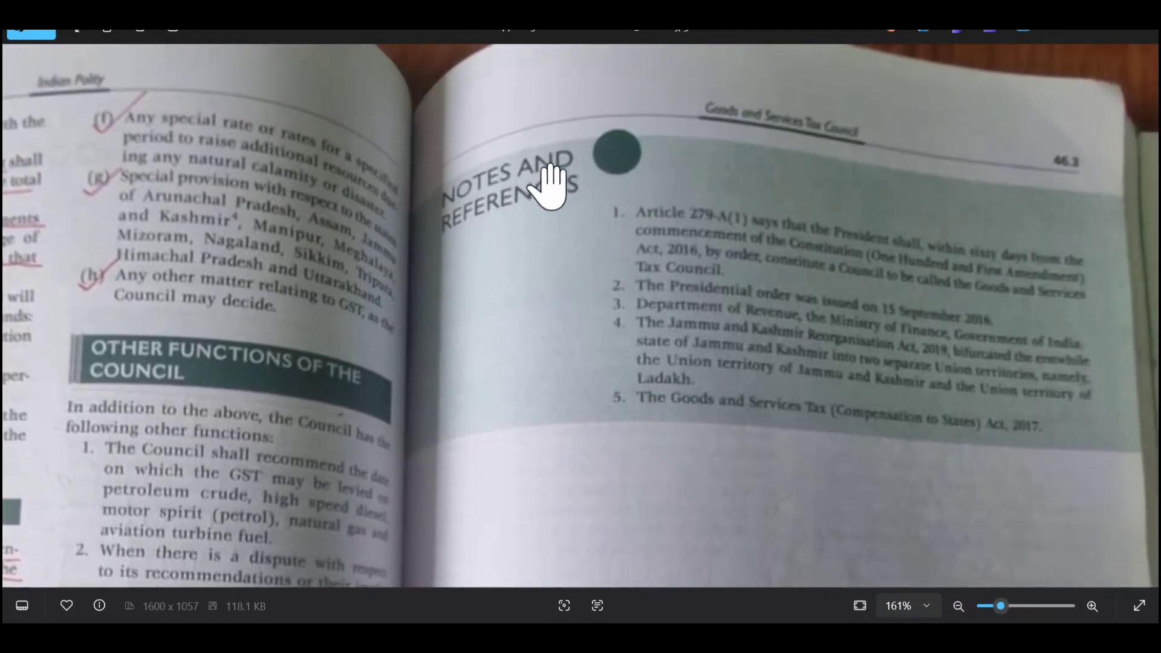
scroll(481, 339, down, 4)
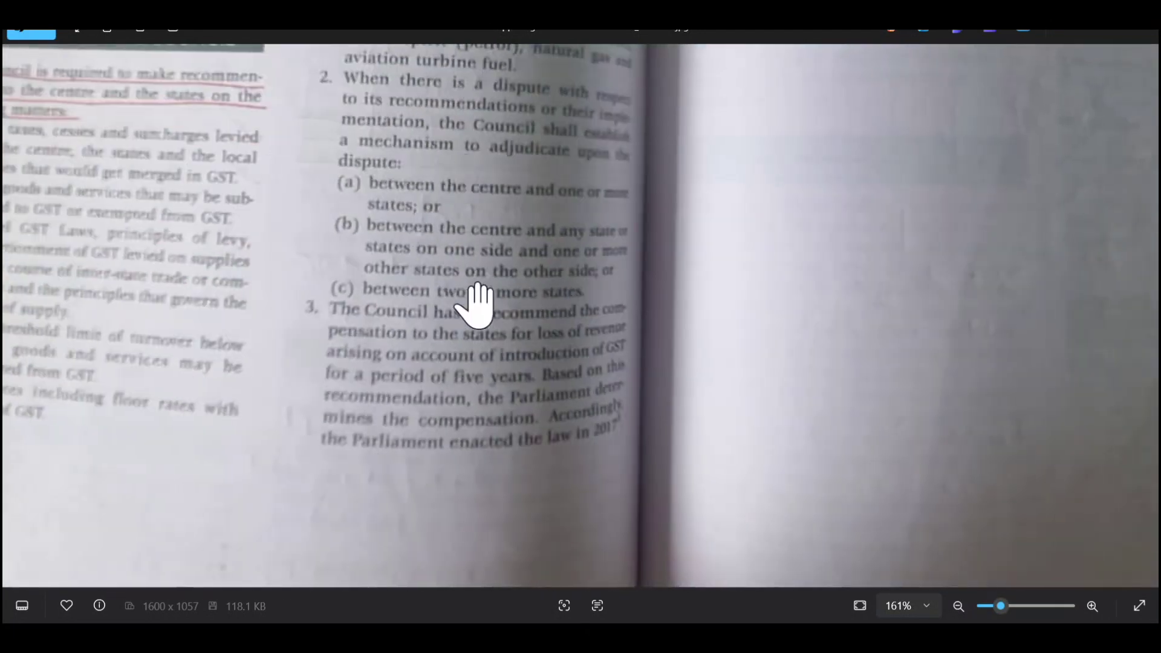
scroll(517, 324, up, 4)
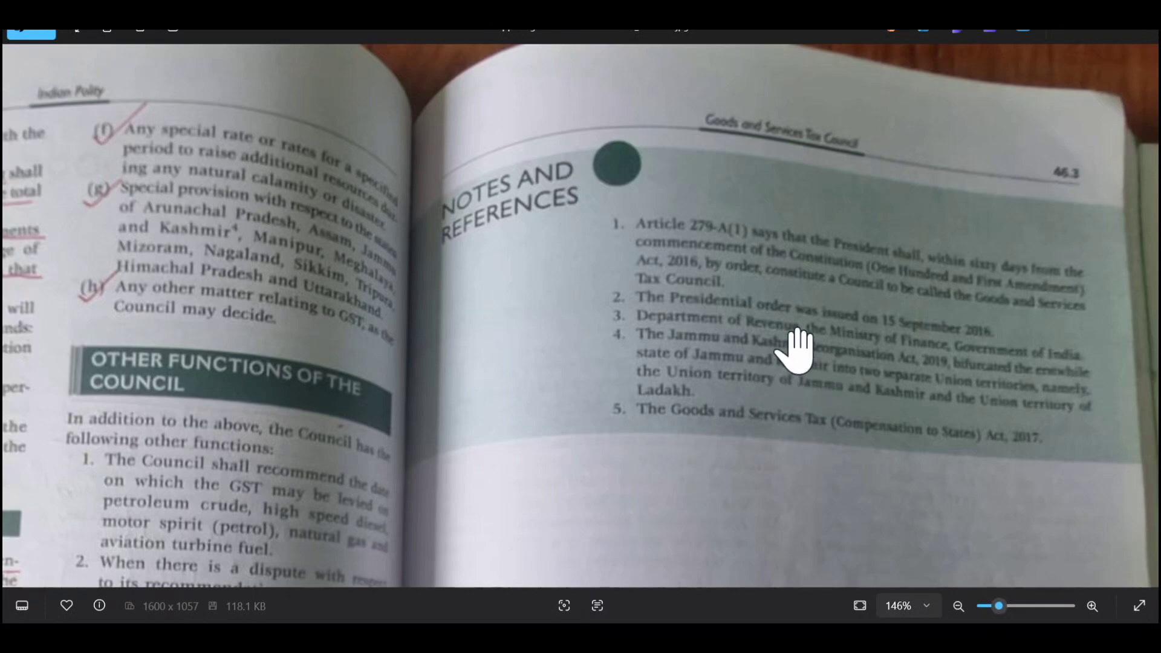
scroll(797, 348, down, 3)
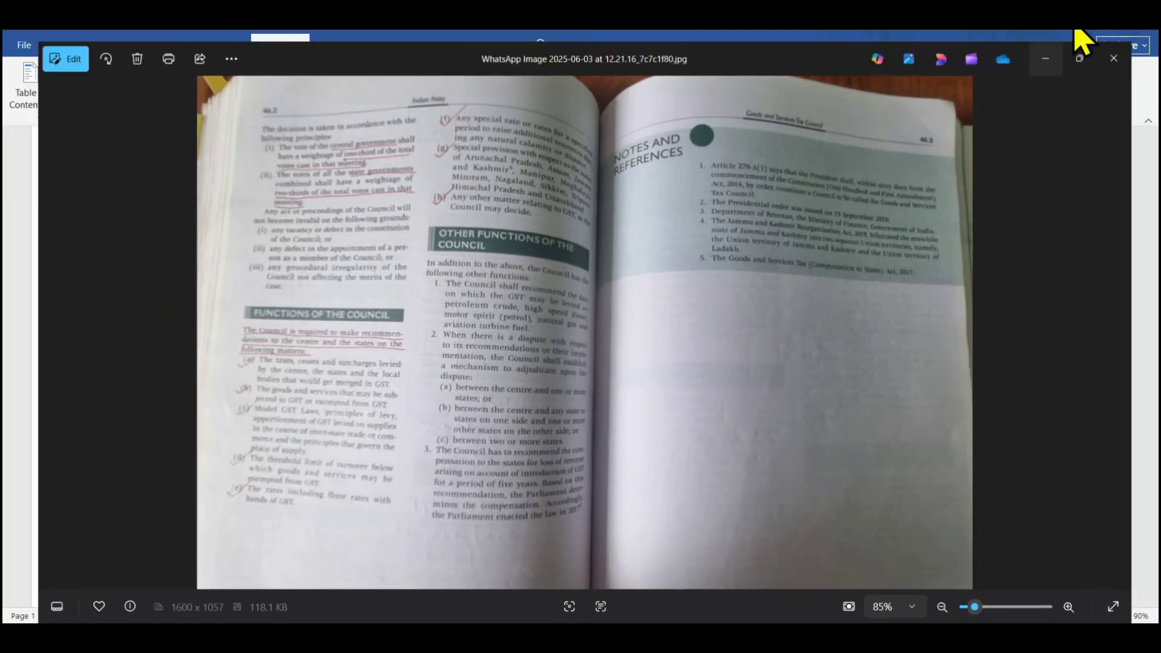
click(1077, 32)
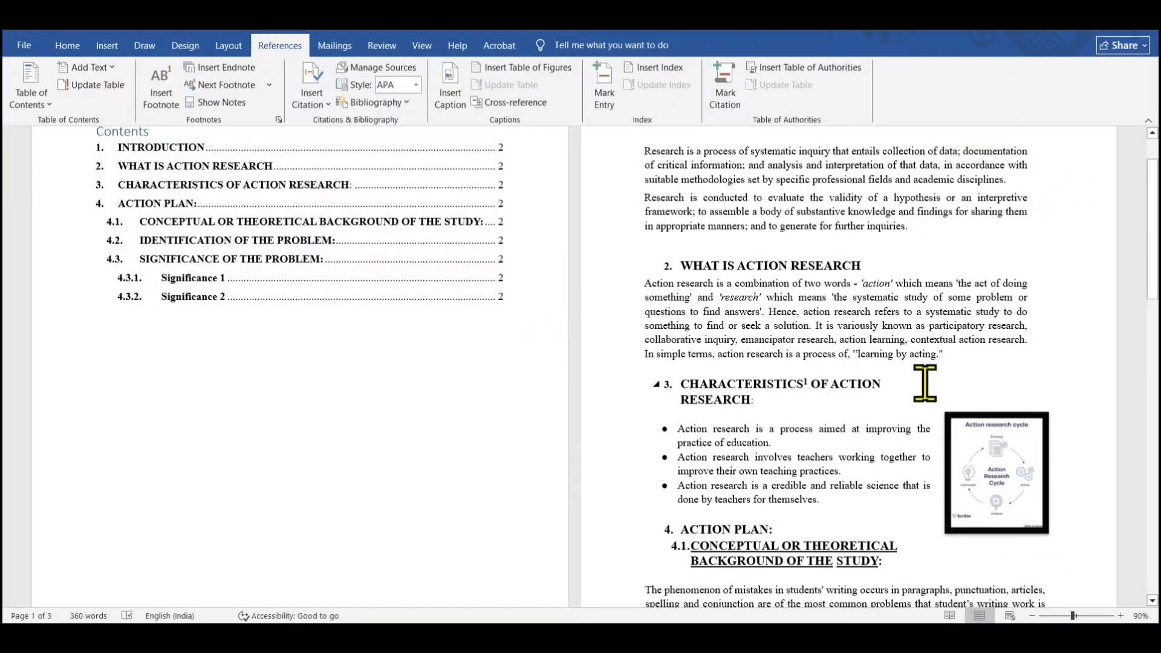
Insert an endnote at the end of the heading 2. WHAT IS ACTION RESEARCH
mouse_move(1154, 271)
mouse_down()
mouse_move(1155, 404)
mouse_move(1155, 258)
mouse_up()
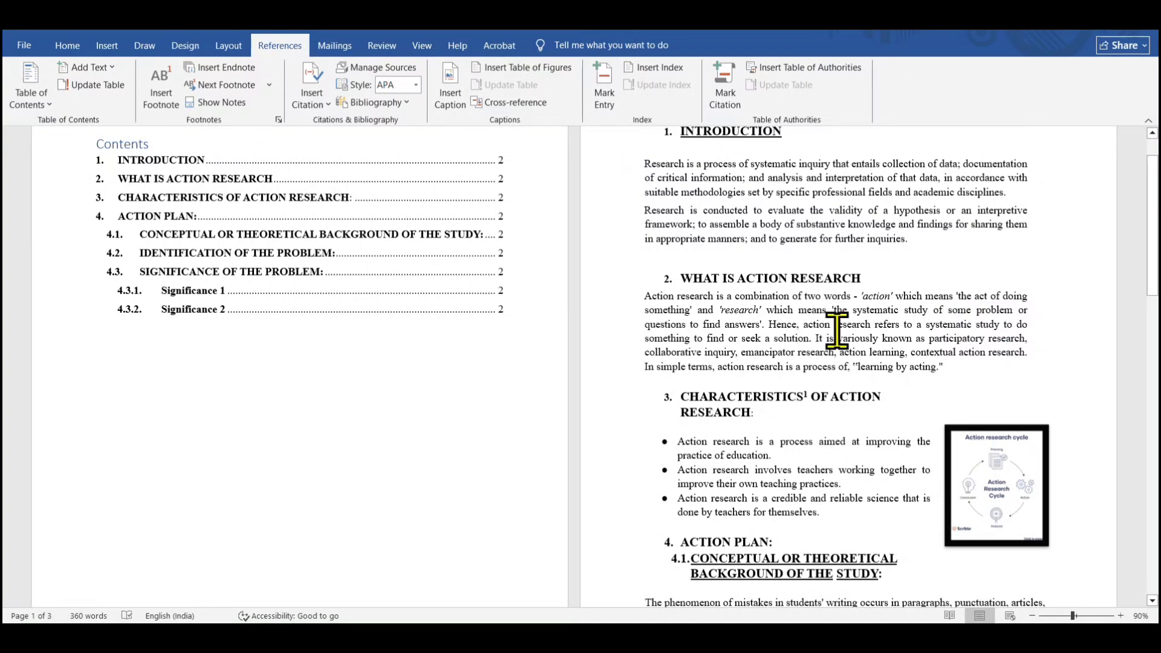
drag(801, 278, 860, 280)
click(870, 282)
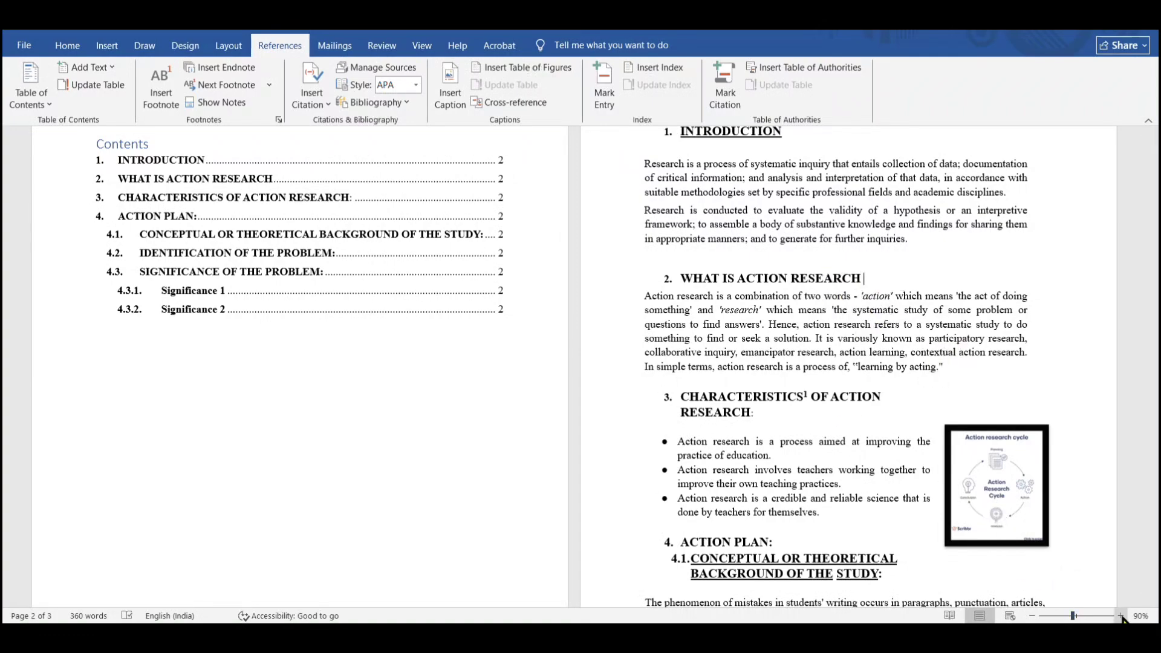
scroll(891, 313, up, 7)
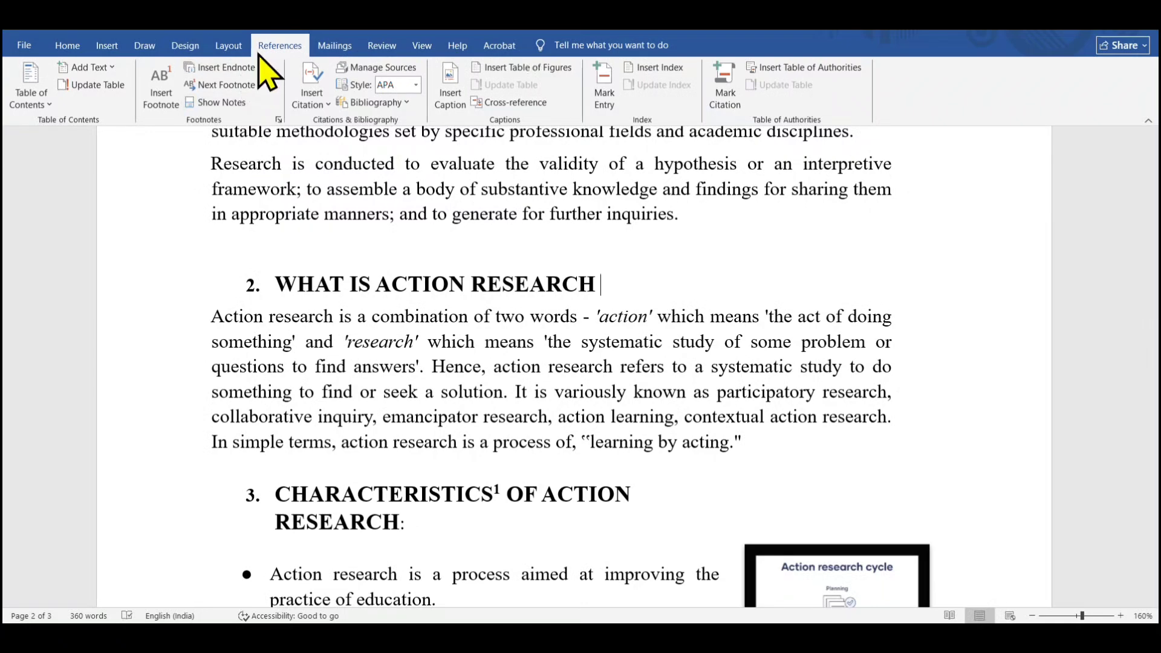
click(216, 69)
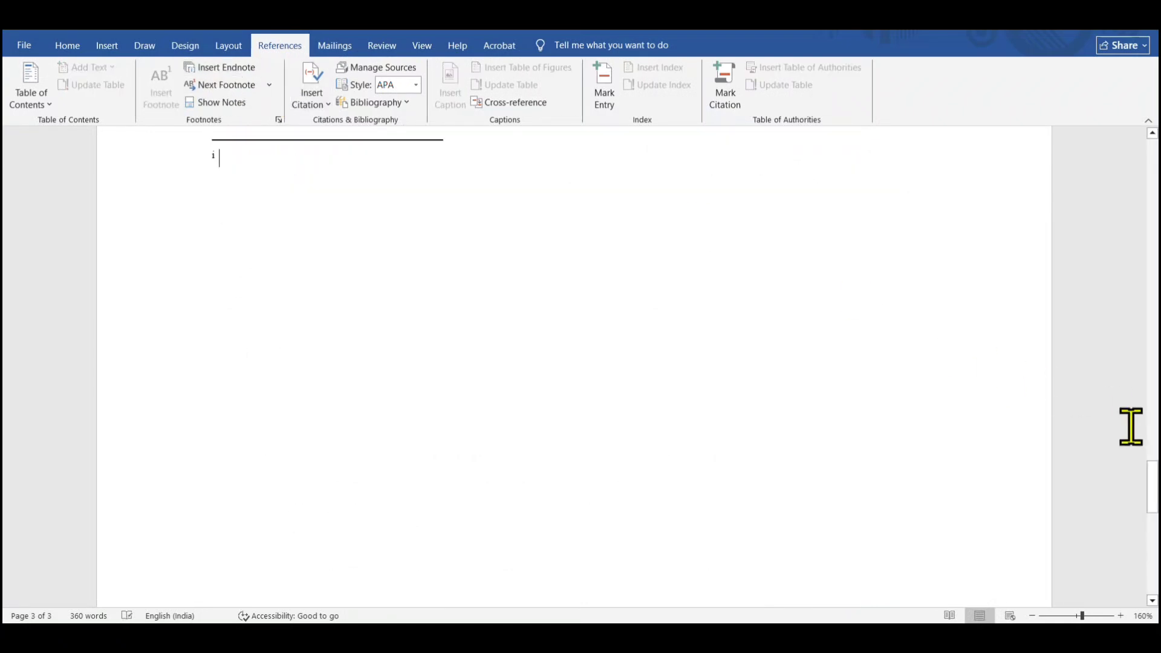
drag(1156, 497, 1156, 478)
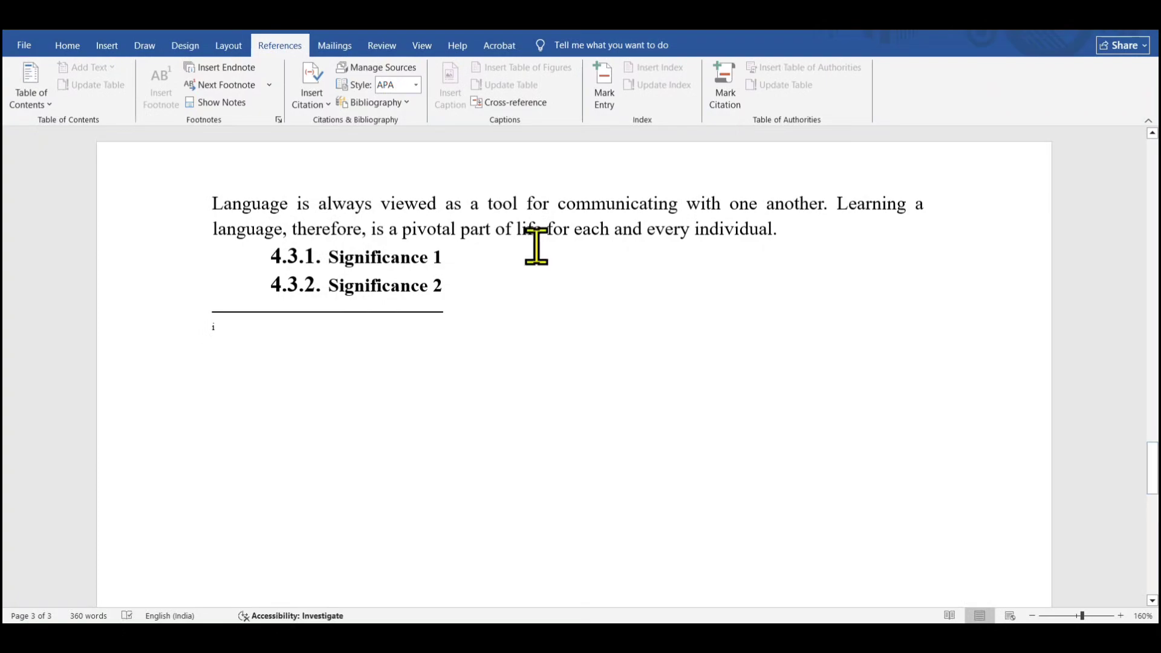
drag(1153, 468, 1153, 328)
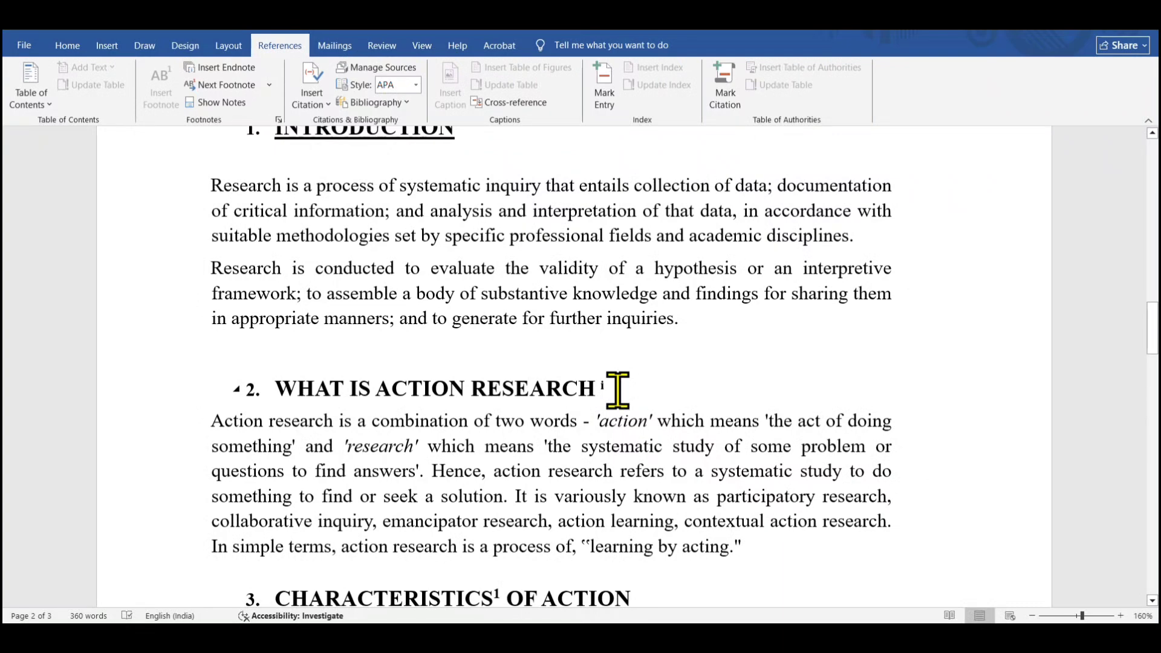
Enter Wikipedia as the text of the new endnote at the end of the document
scroll(616, 390, up, 6)
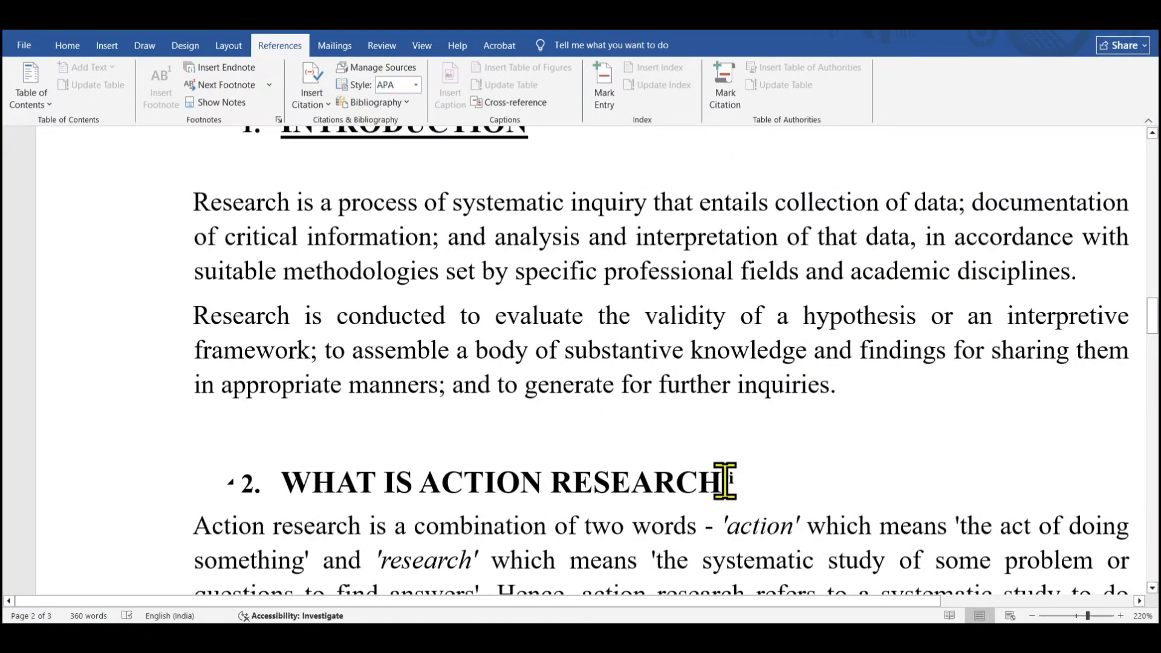
double_click(725, 480)
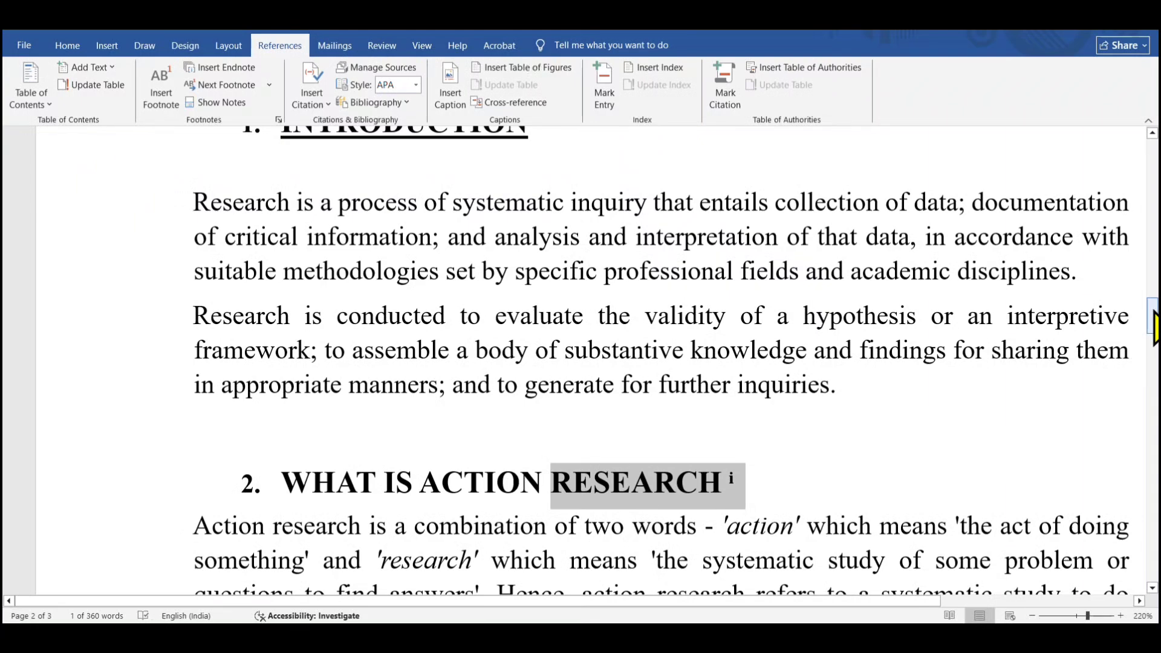
drag(1153, 326, 1153, 411)
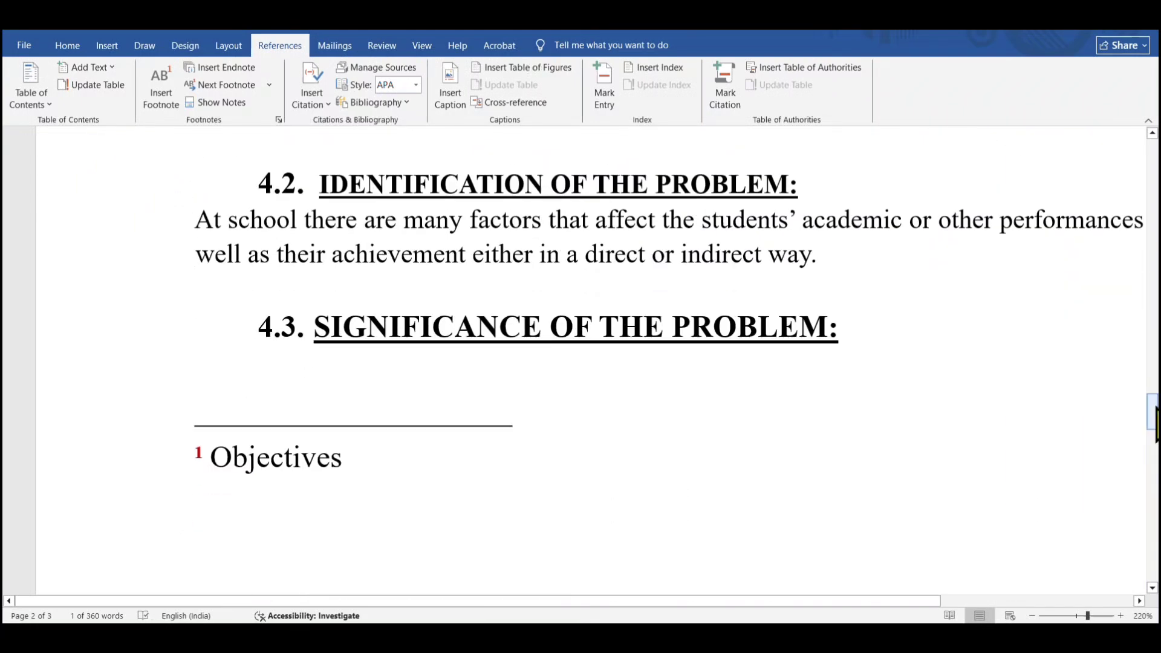
drag(184, 459, 202, 457)
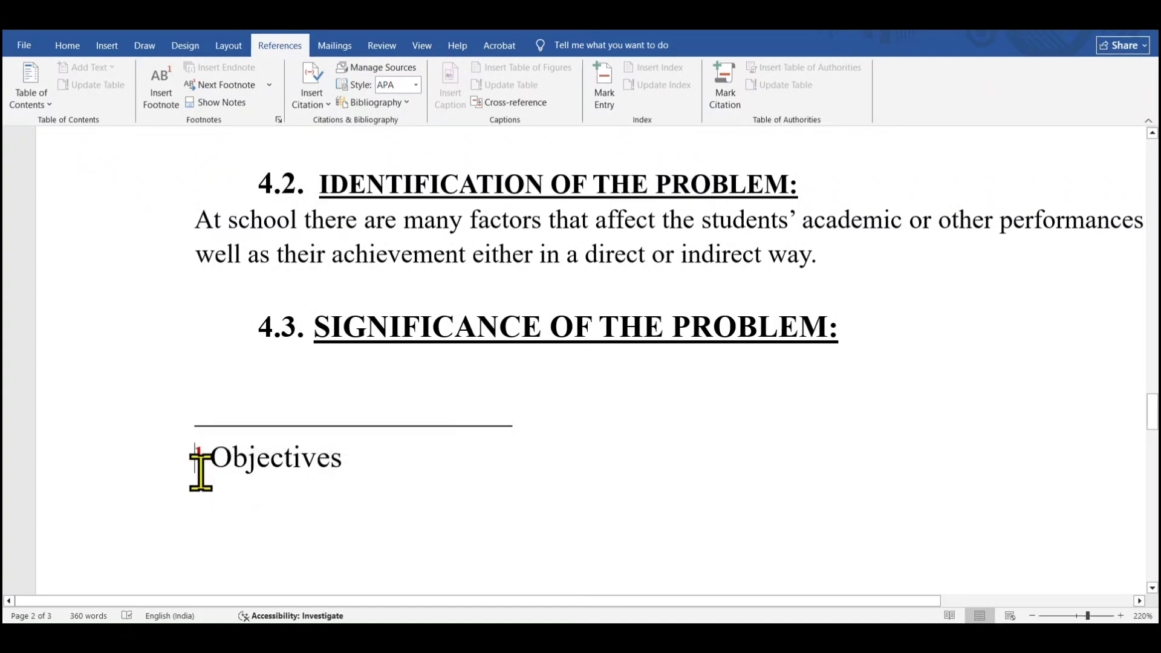
click(200, 457)
scroll(899, 344, down, 10)
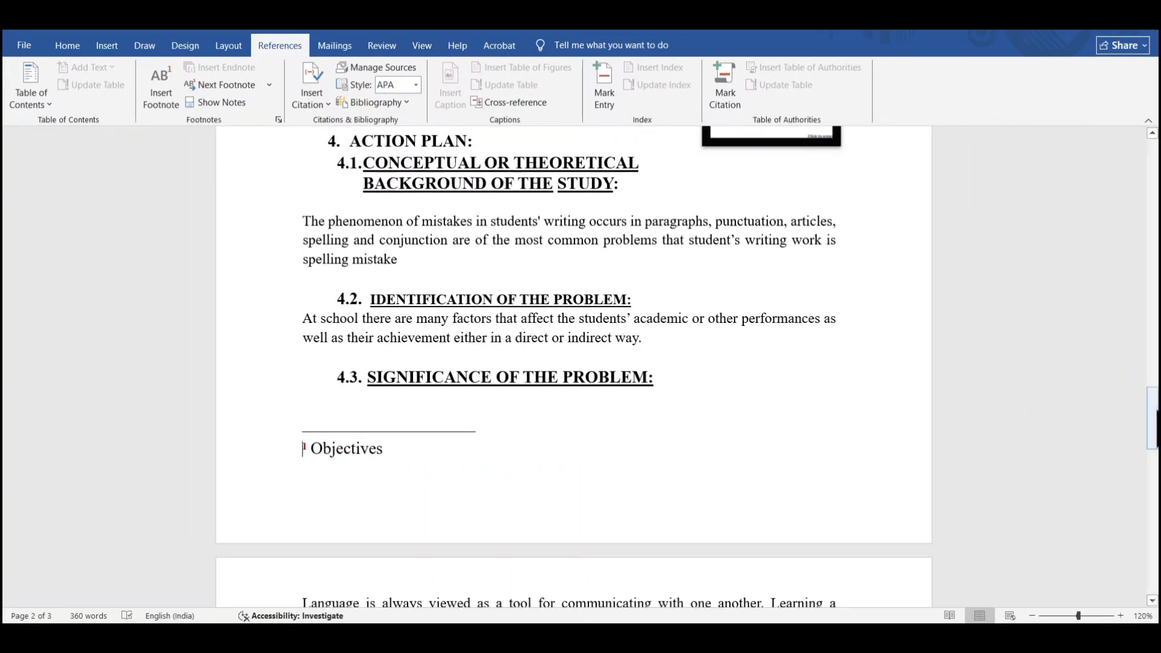
drag(1153, 411, 1153, 466)
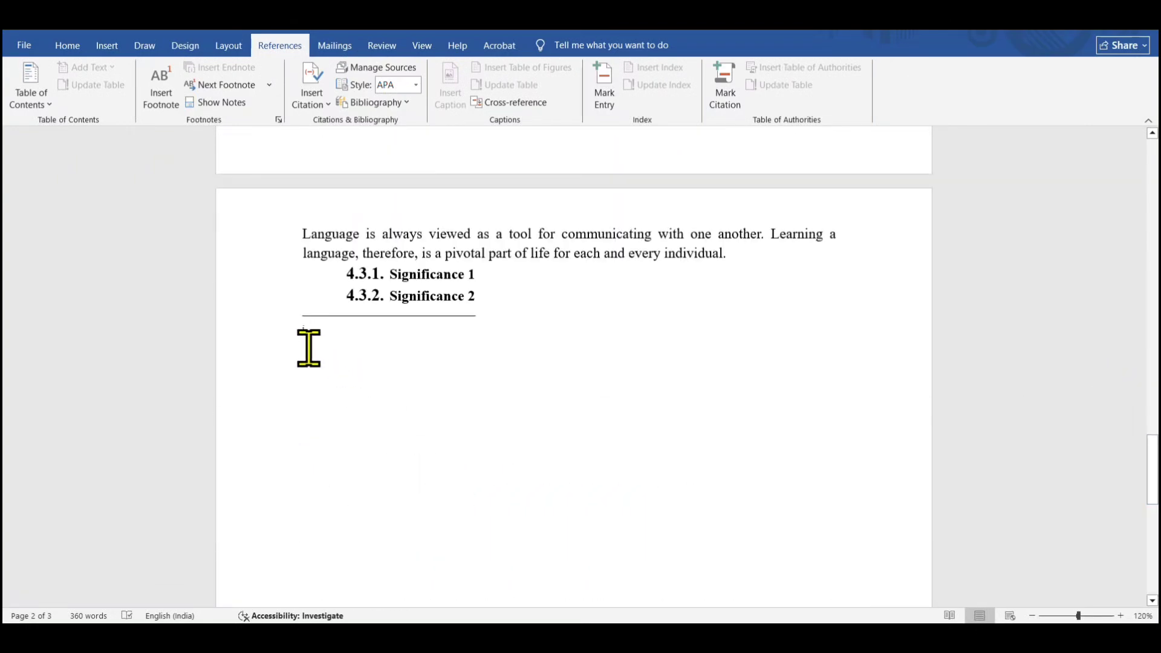
click(309, 347)
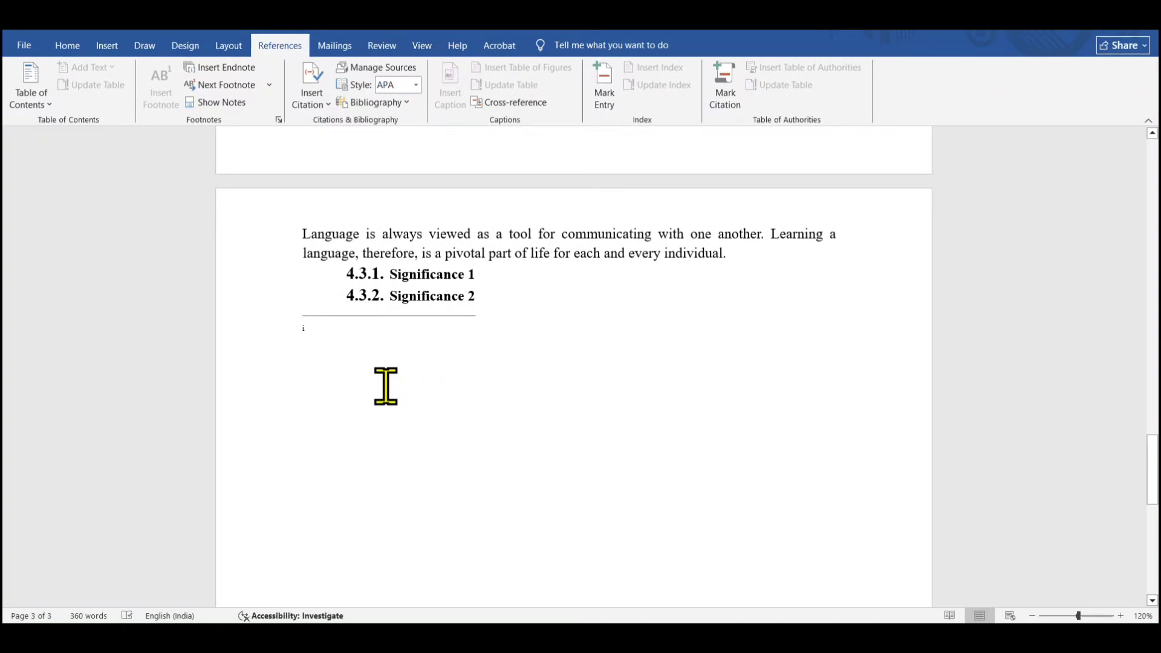
text(Wikipedia)
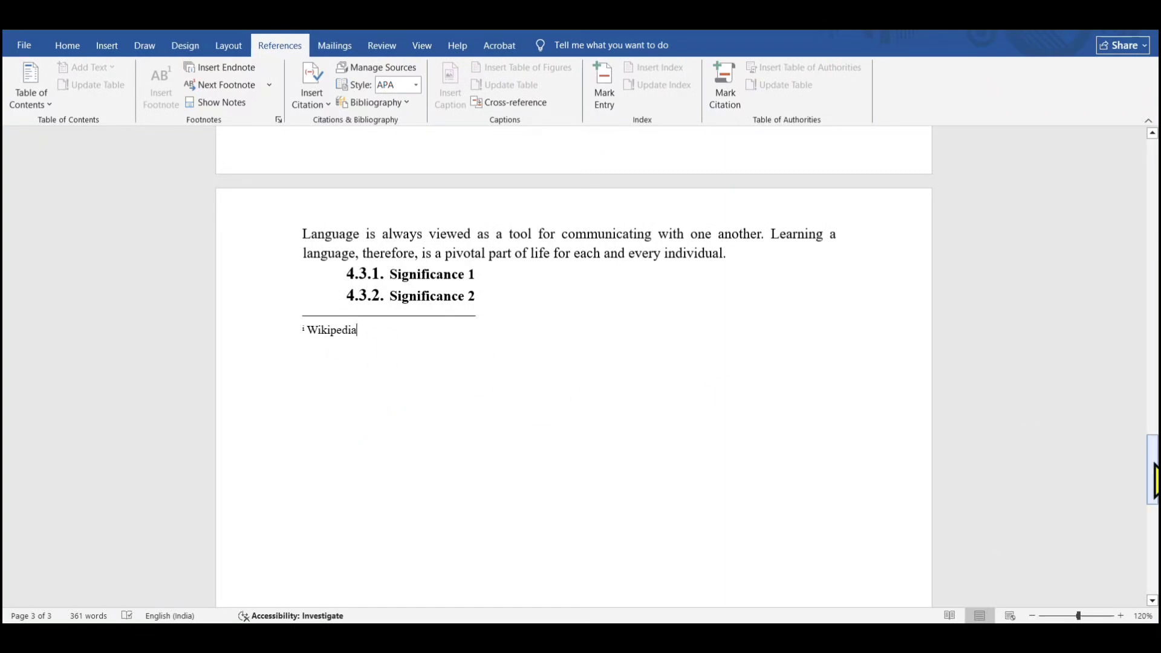
Enlarge the endnote text Wikipedia by three font-size steps
drag(1155, 480, 1155, 481)
drag(362, 331, 310, 332)
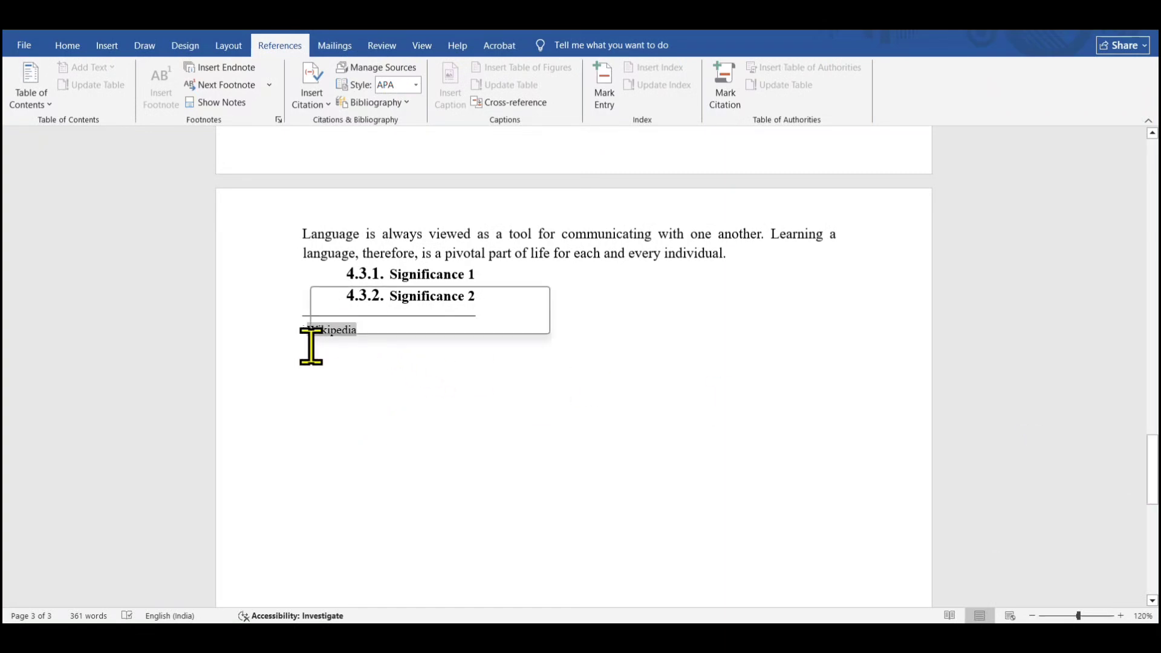
key(ctrl+])
key(ctrl+])
key(ctrl+])
key(ctrl+])
key(ctrl+])
key(ctrl+])
key(ctrl+])
key(ctrl+])
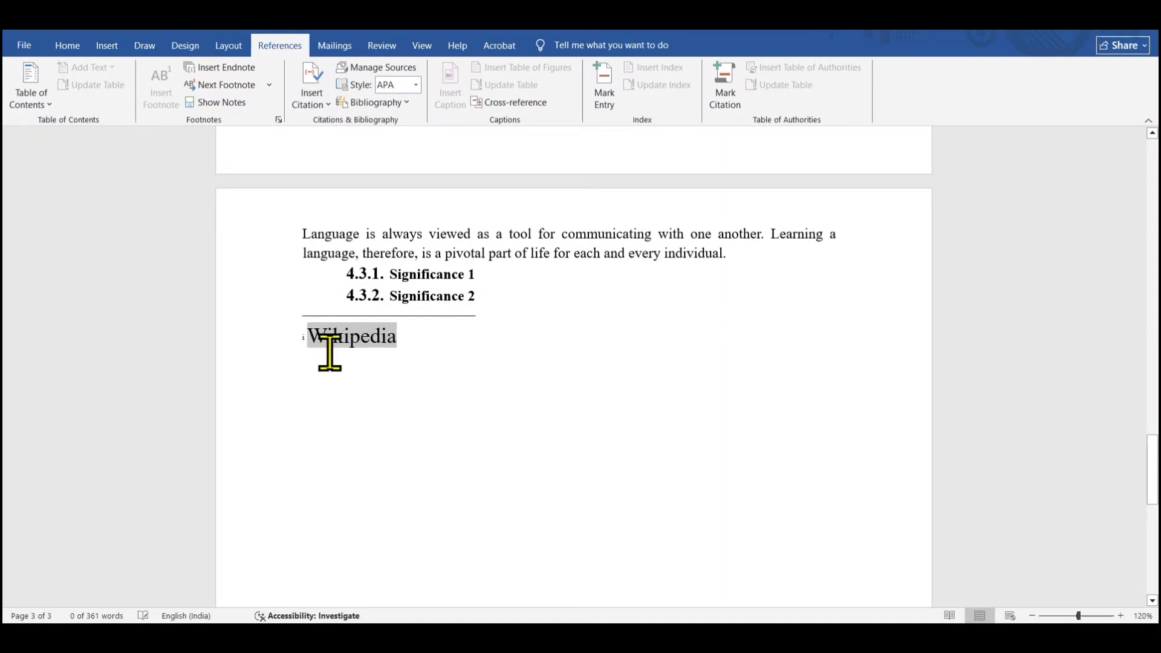
Enlarge the endnote's reference mark by three font-size steps
double_click(308, 335)
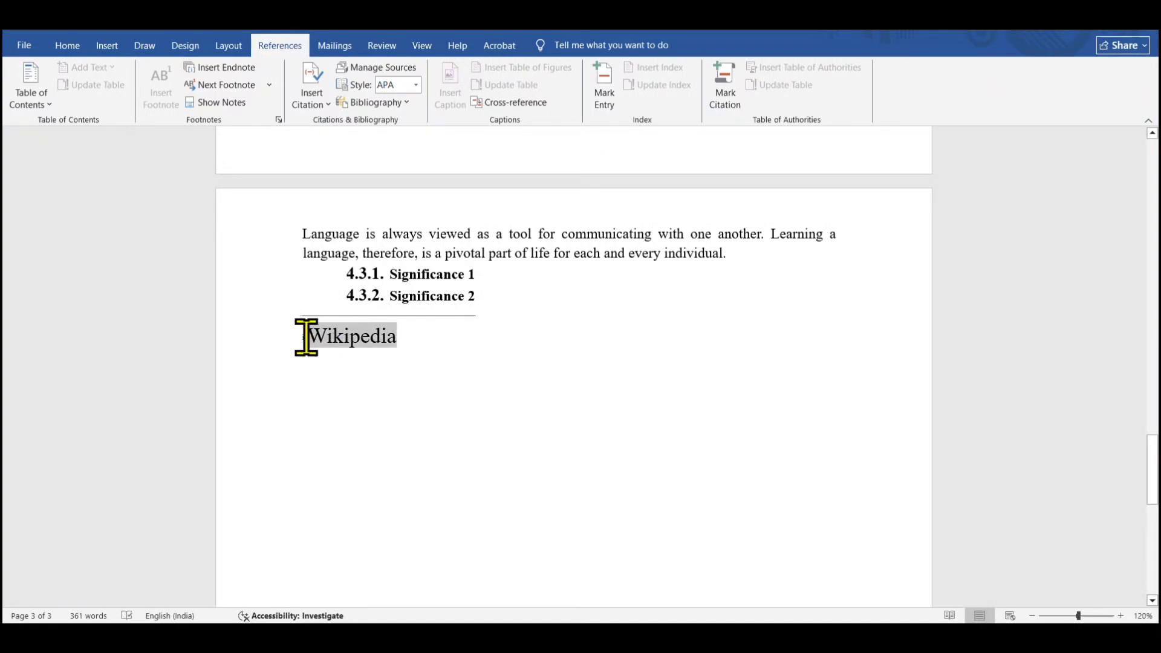
click(301, 340)
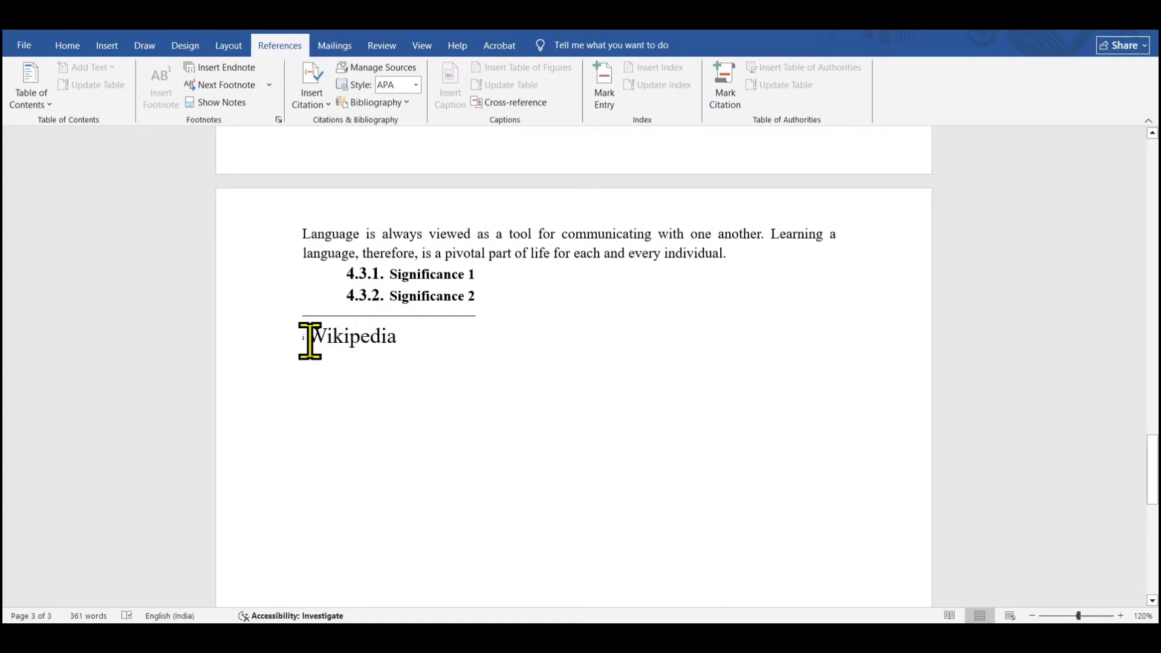
drag(310, 341, 298, 337)
key(ctrl+])
key(ctrl+])
key(ctrl+])
key(ctrl+])
click(414, 450)
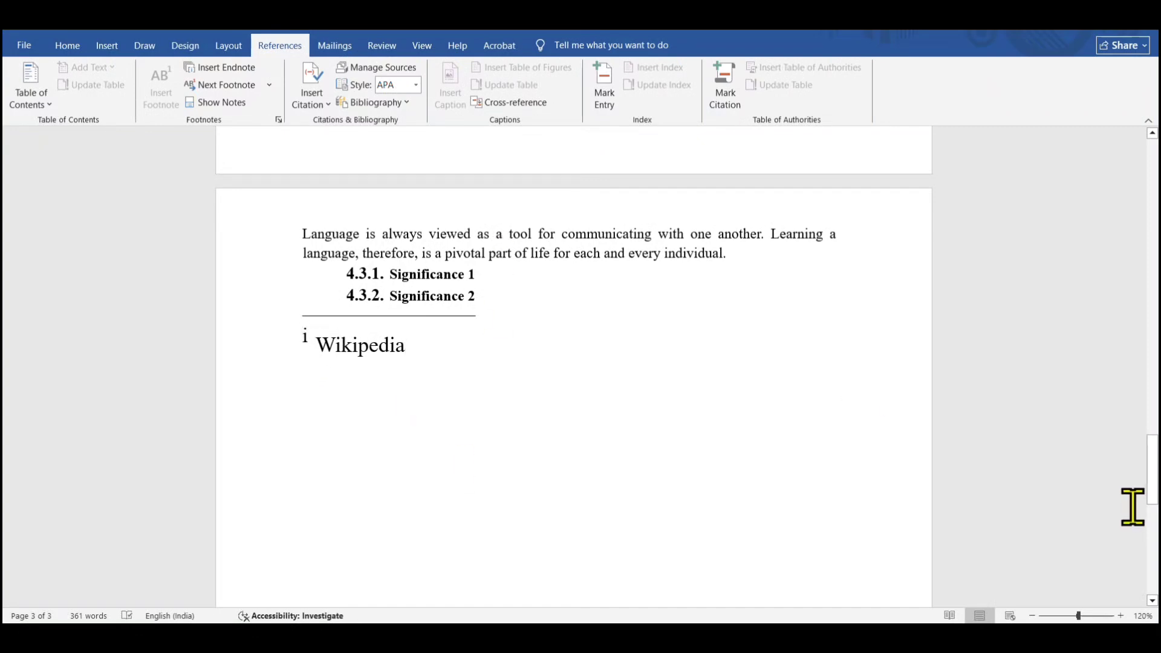
Review the pages at reduced zoom and jump between the endnote and its reference mark in the heading
drag(1152, 466, 1155, 338)
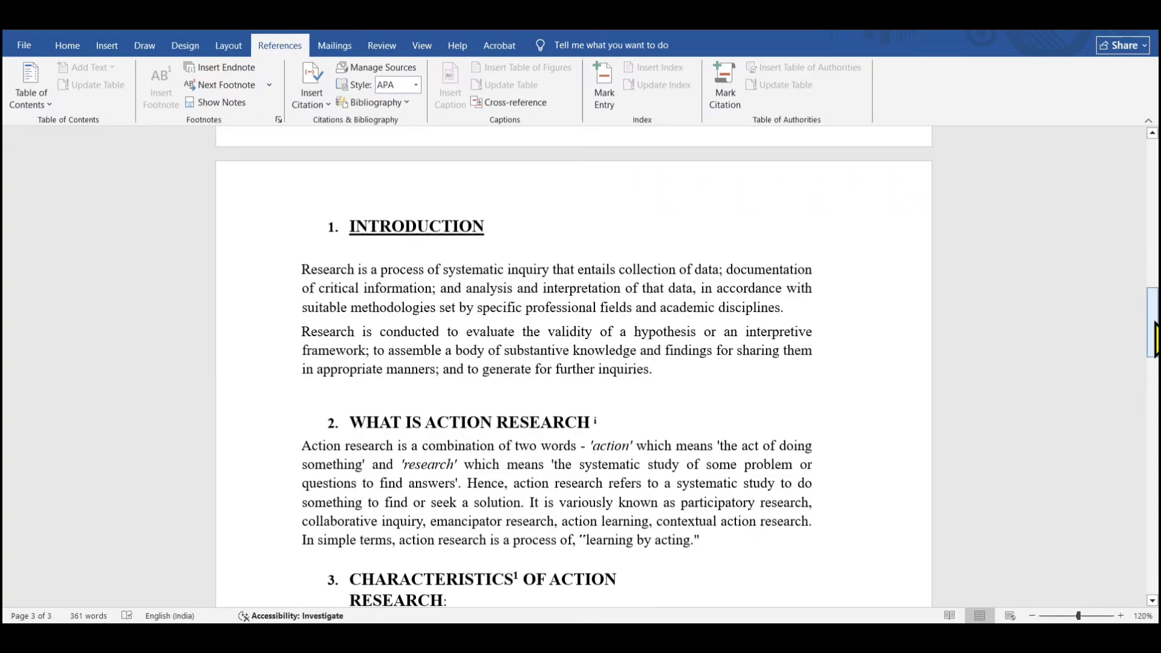
click(1031, 616)
click(1031, 615)
click(1032, 616)
click(1031, 615)
click(1031, 615)
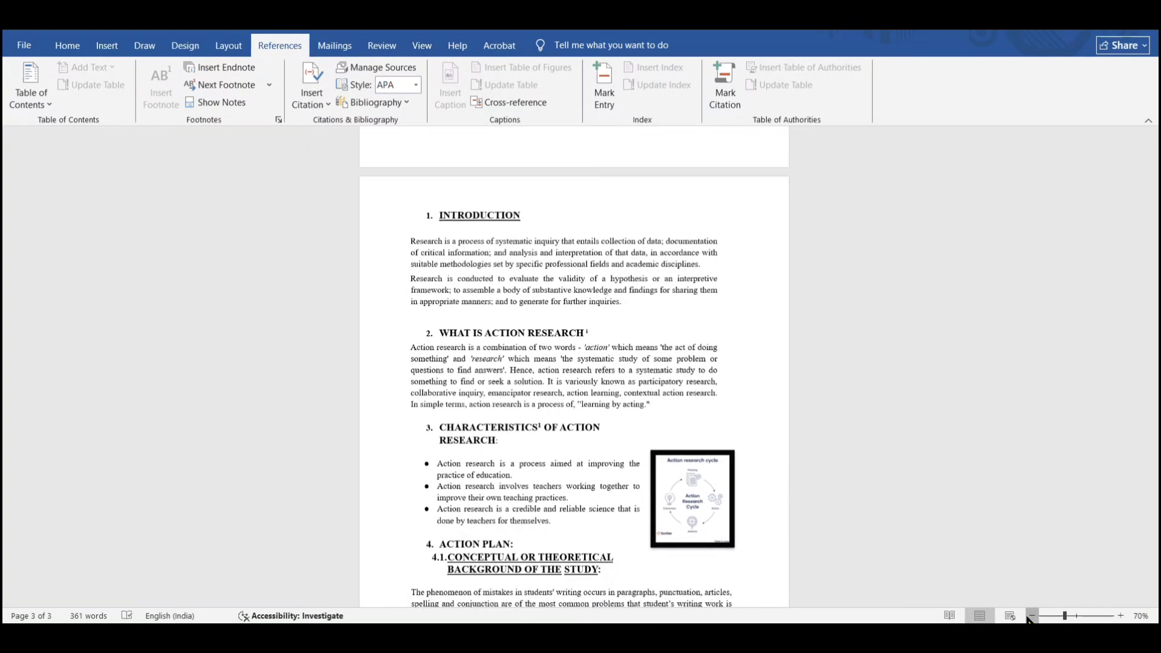
click(1031, 616)
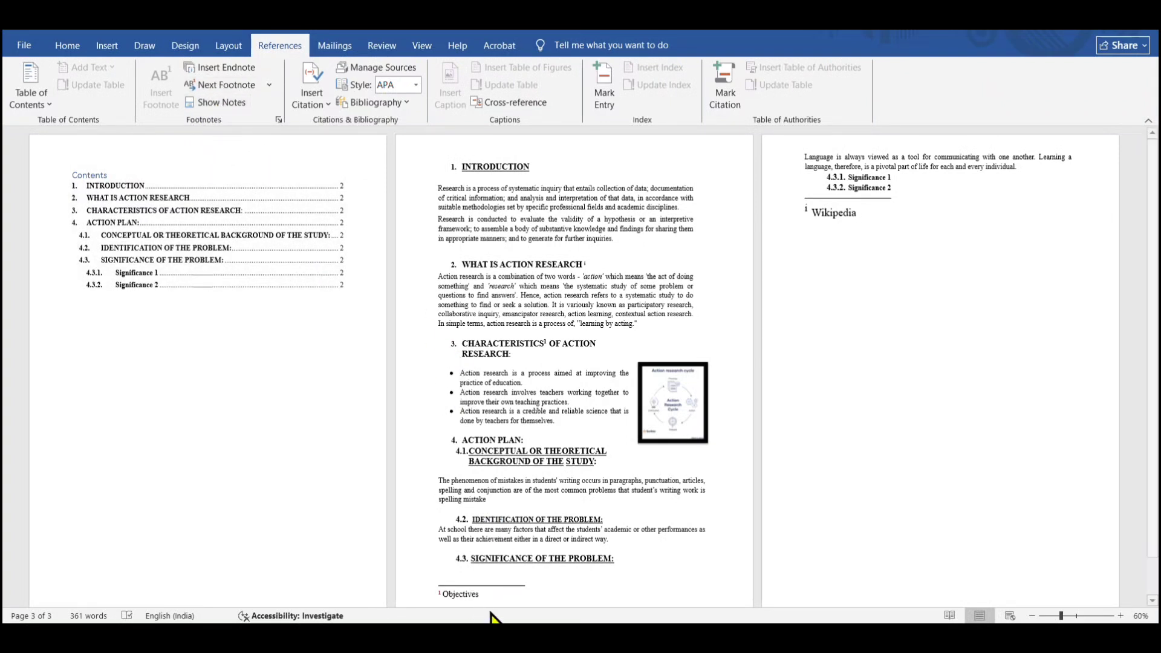
click(479, 594)
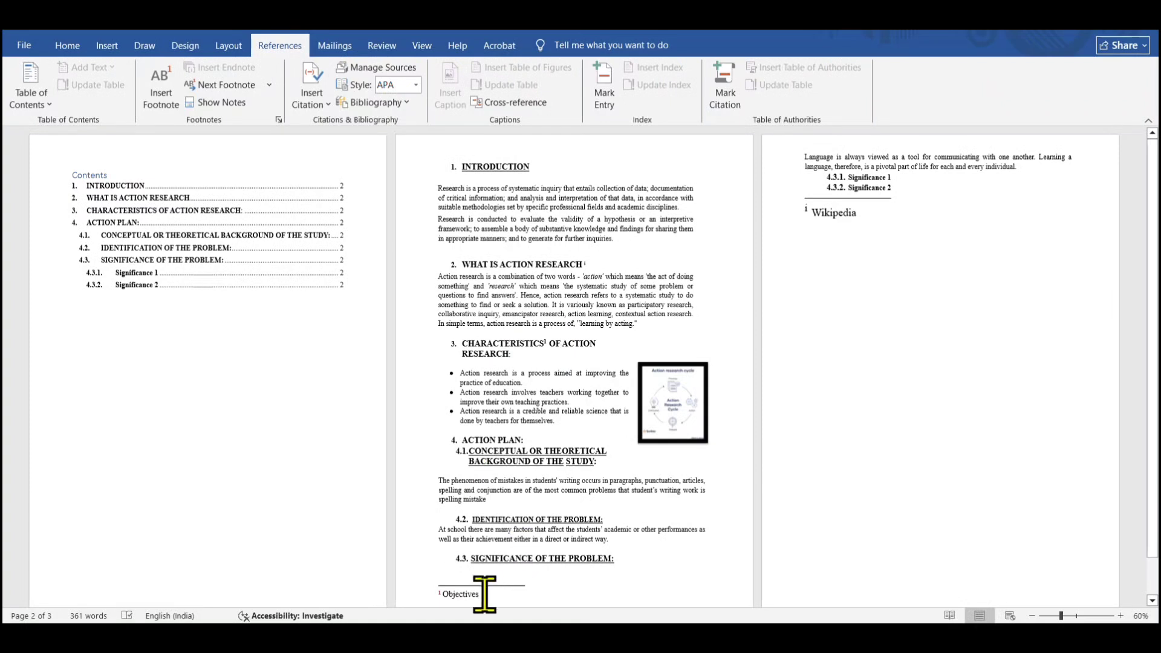
click(225, 103)
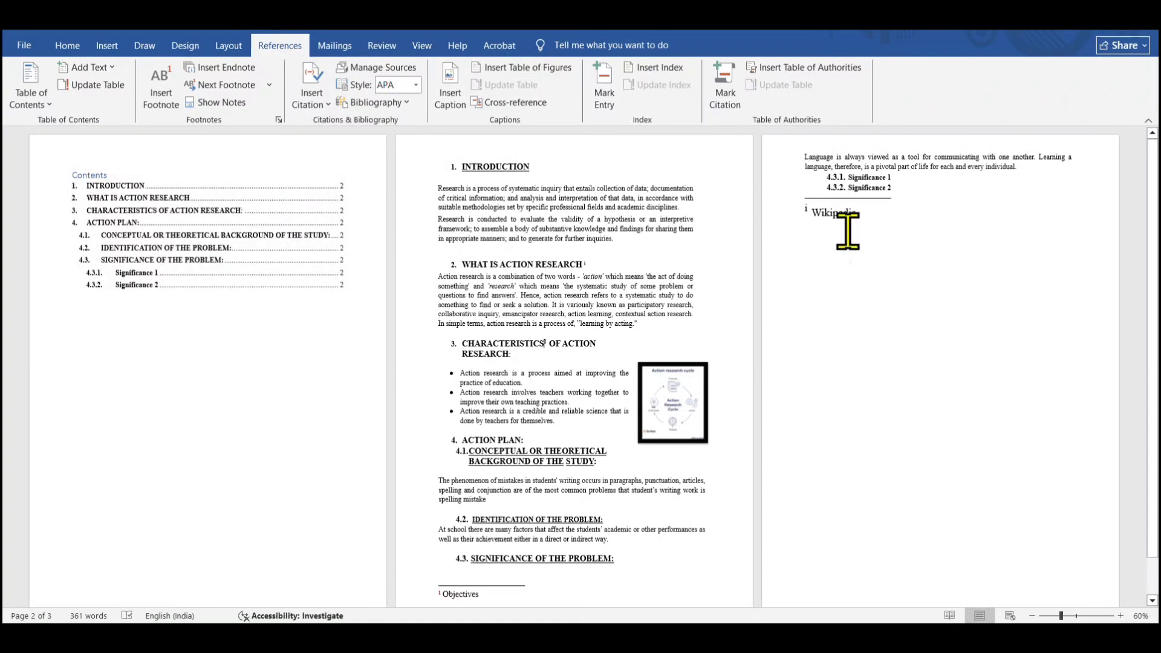
click(872, 216)
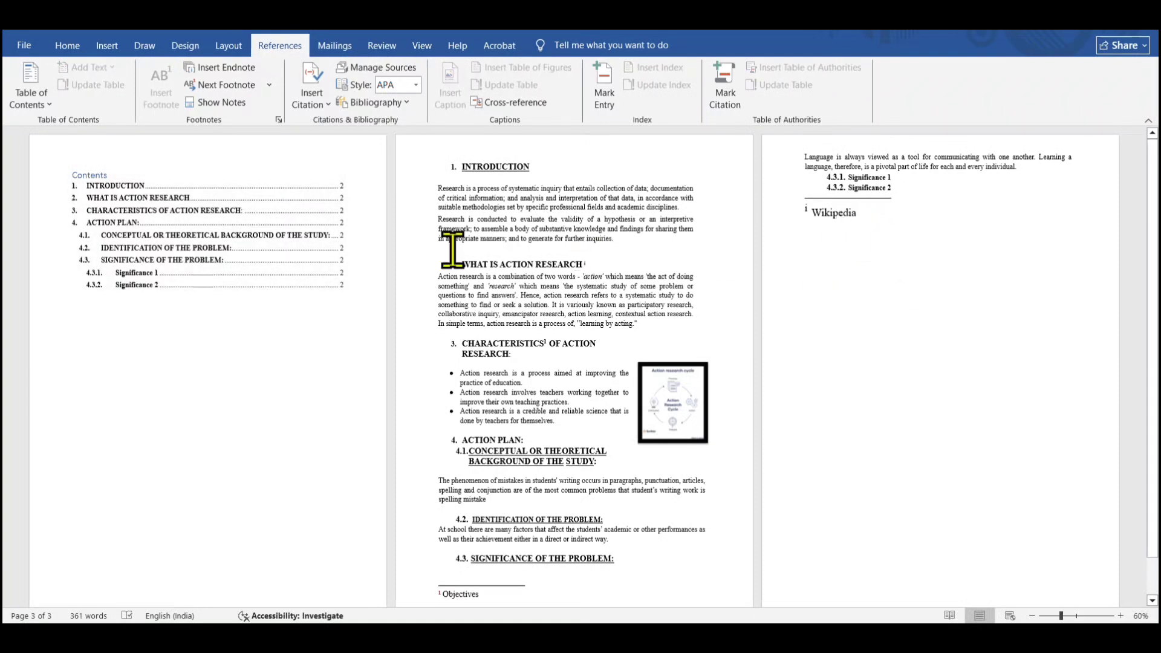
click(228, 104)
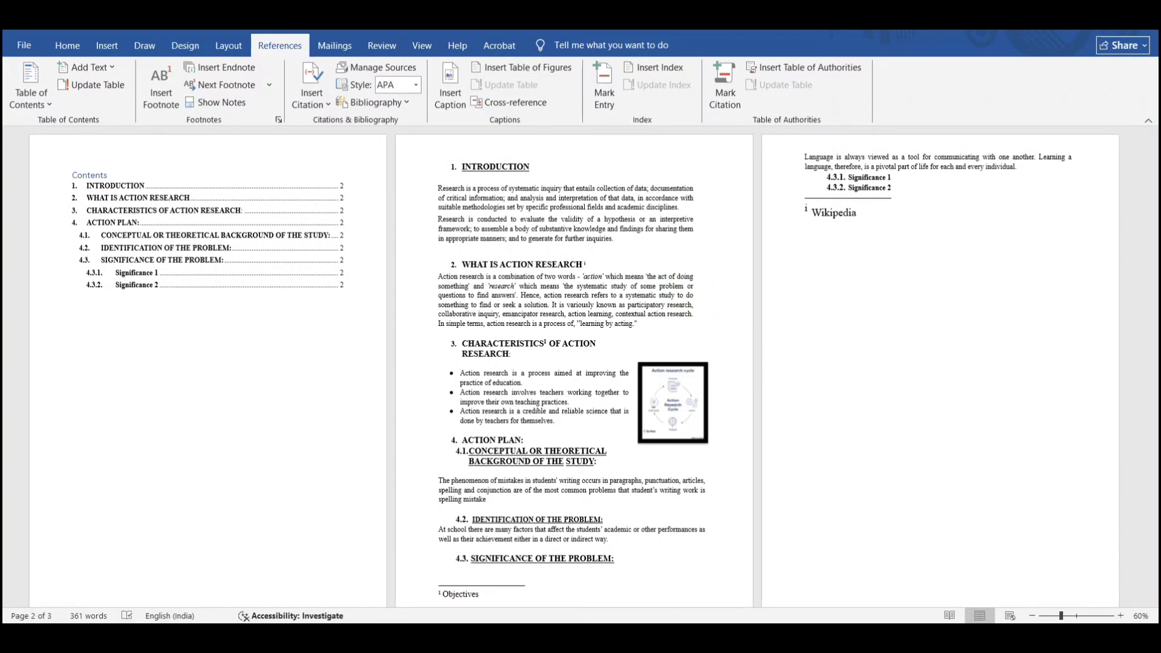
Open the dialog to add a new citation source with the cursor after the INTRODUCTION heading
click(1119, 616)
click(1119, 615)
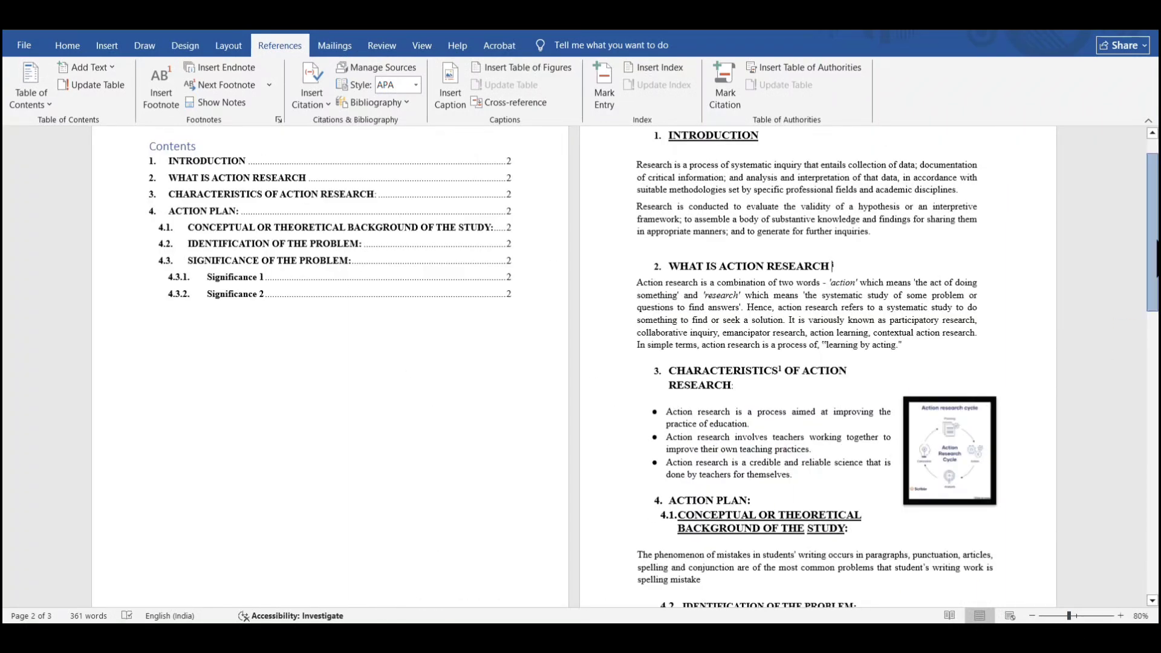
mouse_move(1152, 232)
mouse_down()
mouse_move(1152, 254)
mouse_move(1152, 217)
mouse_up()
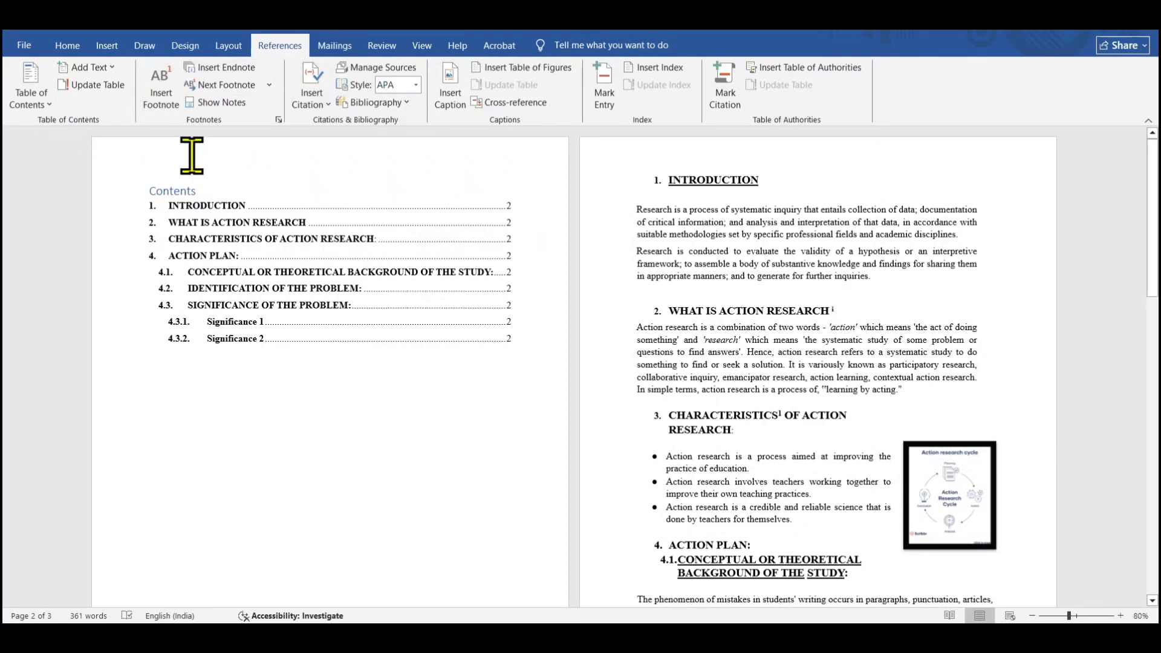
click(1120, 615)
click(1120, 616)
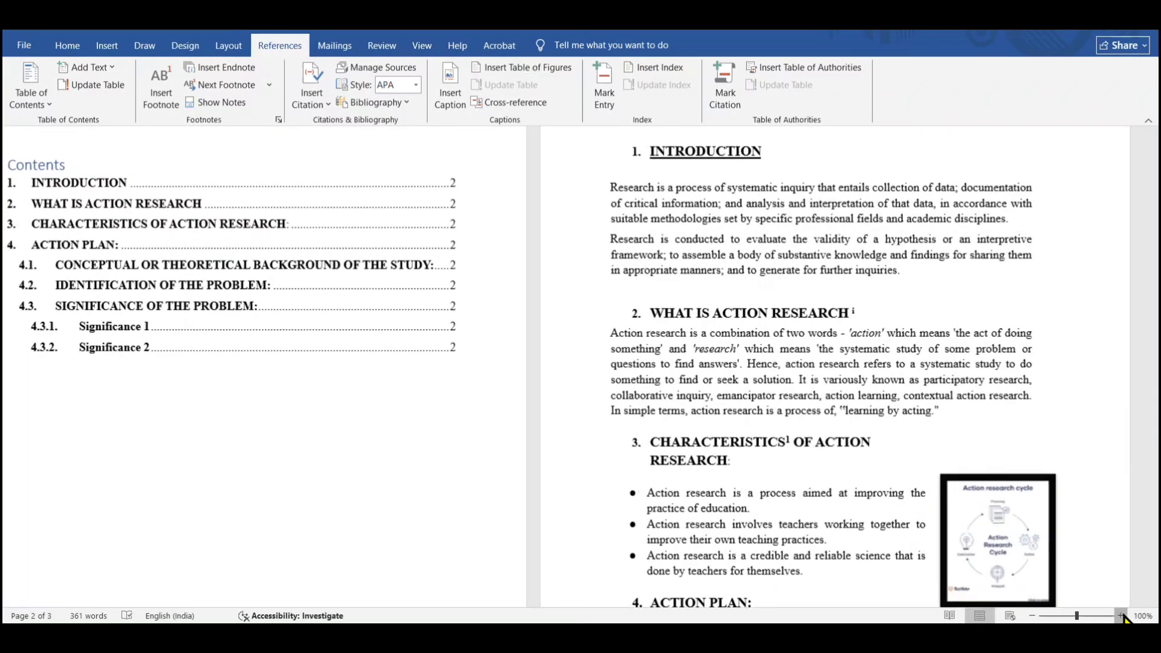
click(1120, 616)
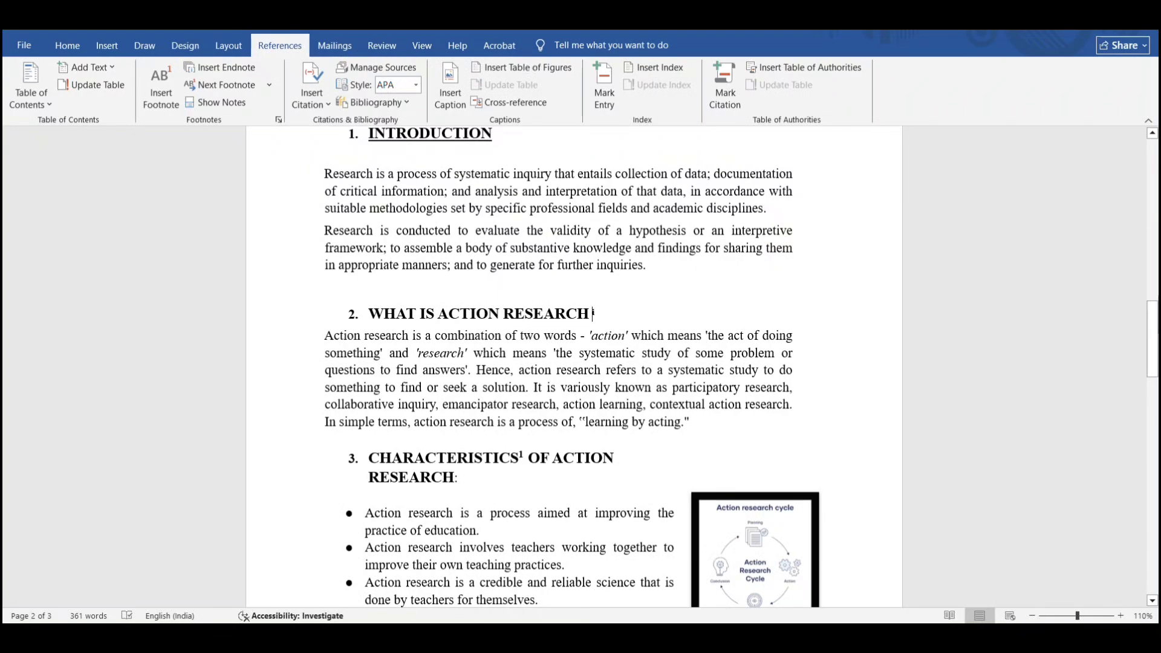
click(1153, 266)
drag(1156, 272, 1155, 342)
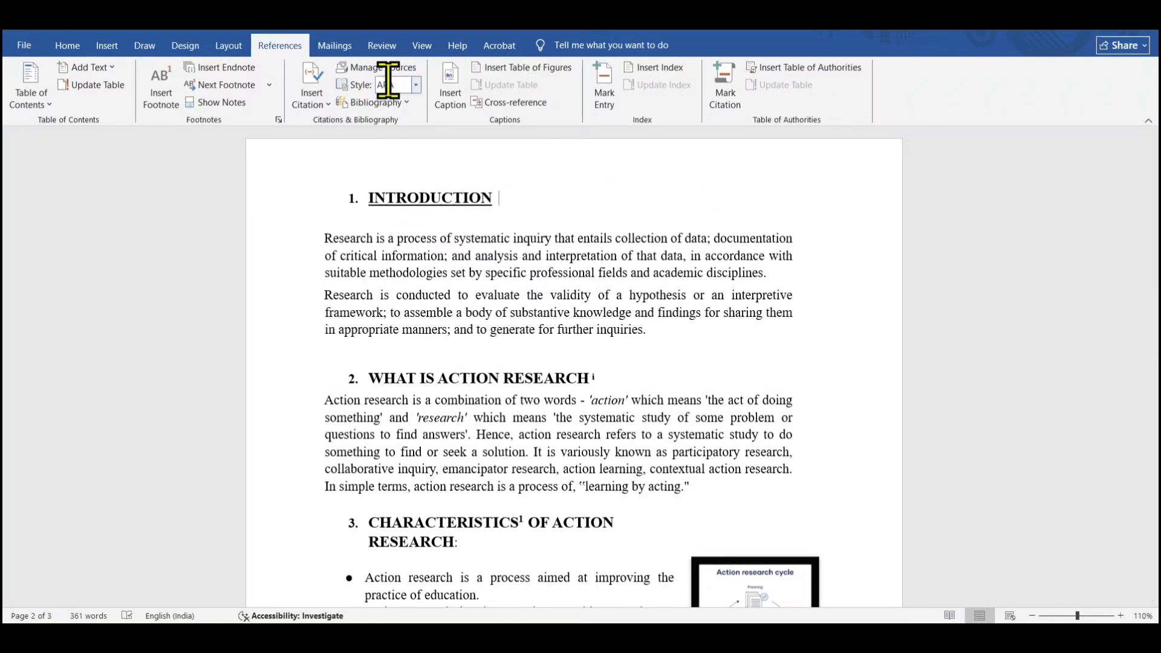
click(319, 91)
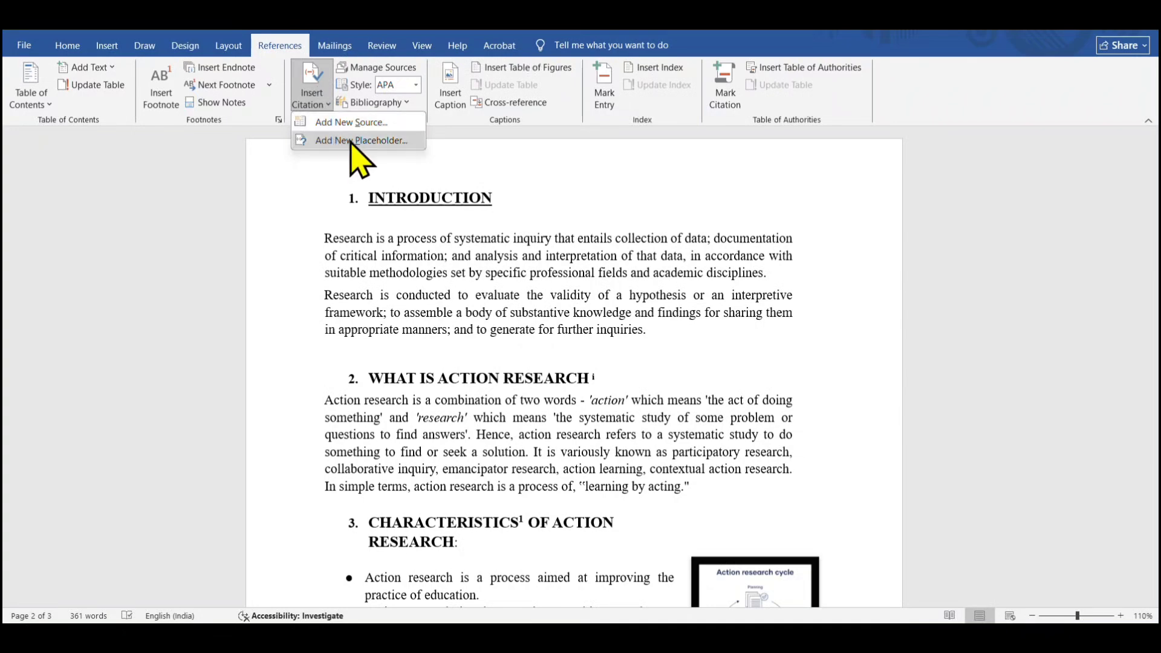
click(379, 123)
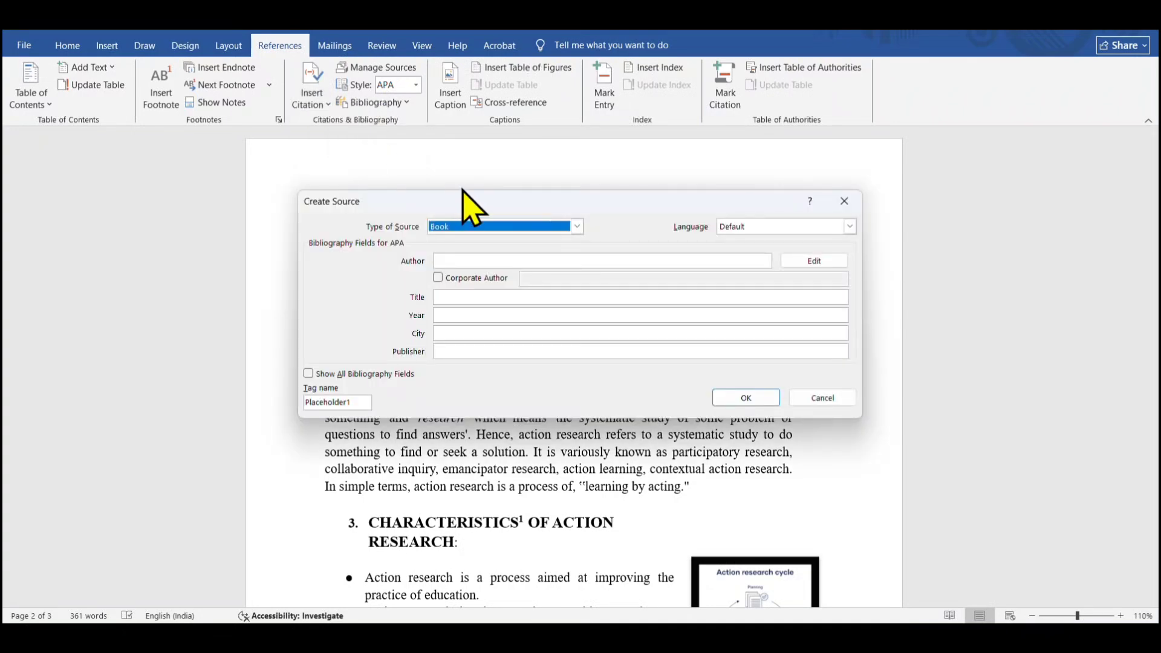
Choose Book as the new source's type and English (India) as its language
mouse_move(457, 190)
mouse_down()
mouse_move(470, 159)
mouse_move(462, 193)
mouse_up()
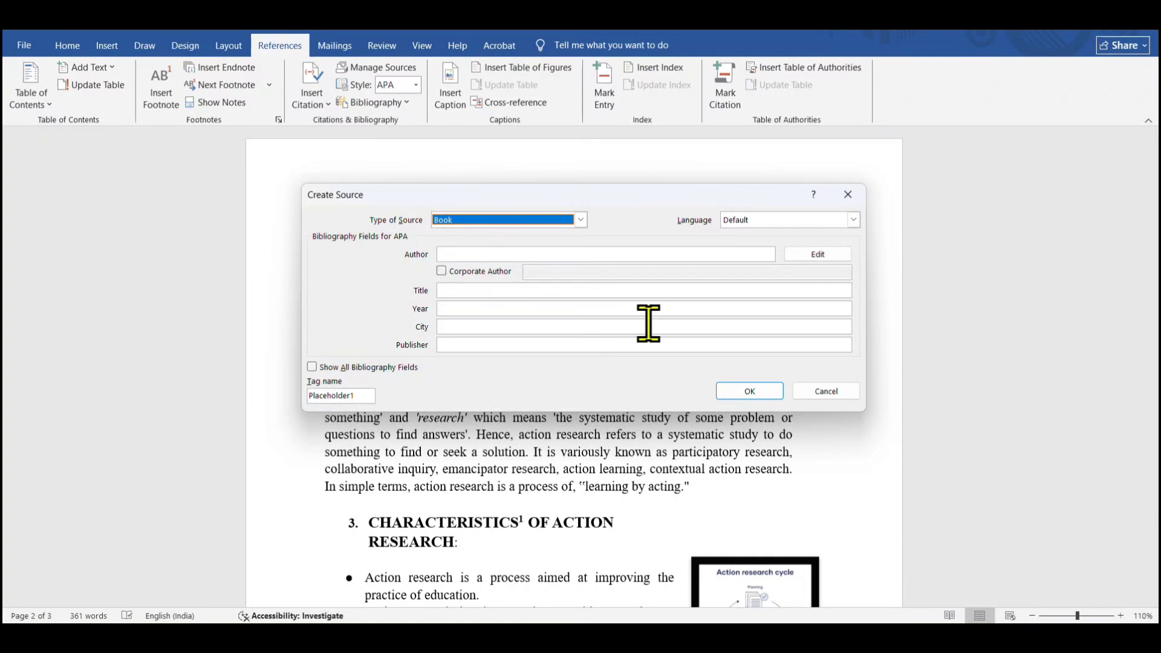
click(580, 221)
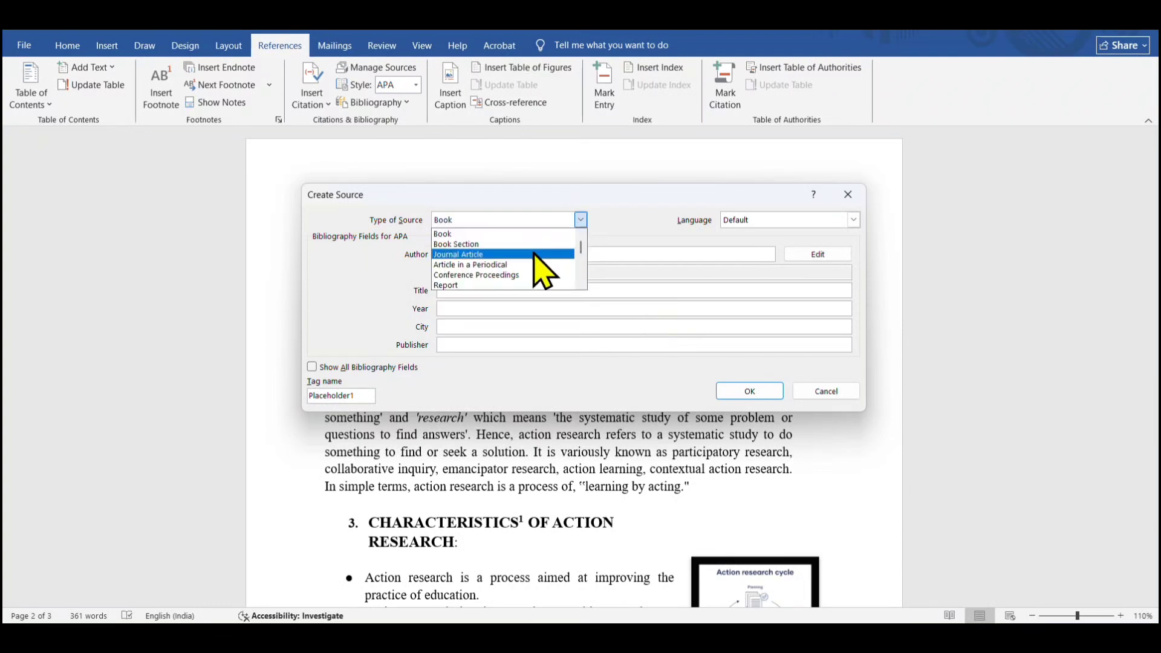
scroll(585, 260, down, 1)
drag(581, 255, 579, 282)
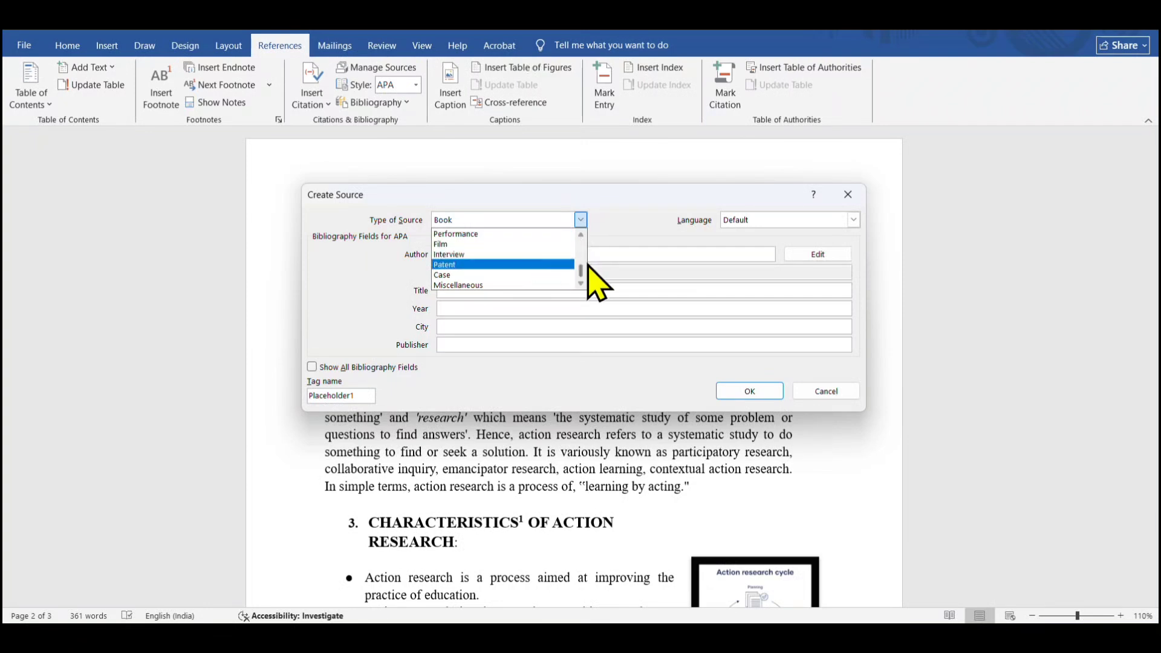
drag(581, 271, 584, 261)
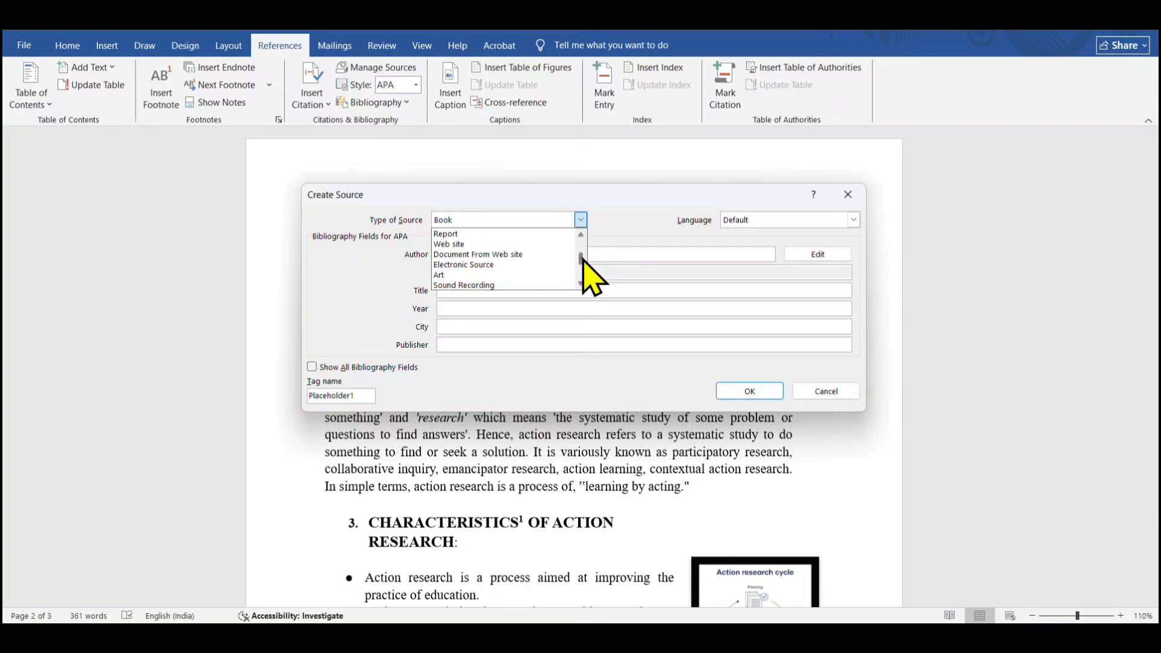
drag(583, 259, 591, 267)
scroll(514, 242, up, 5)
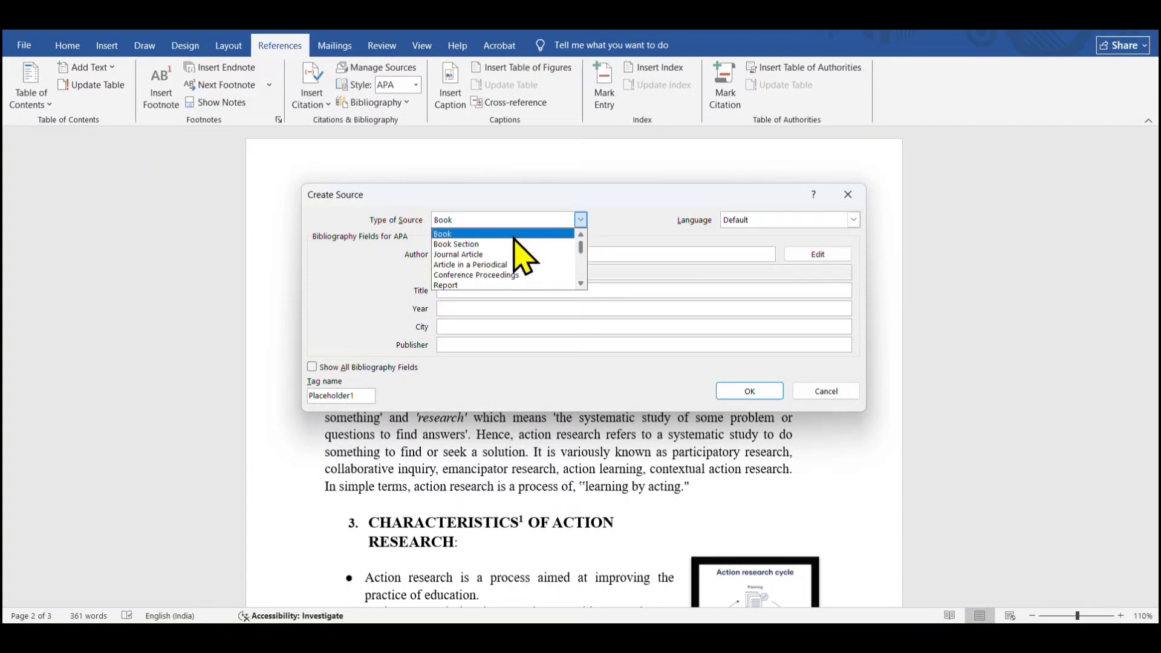
click(512, 233)
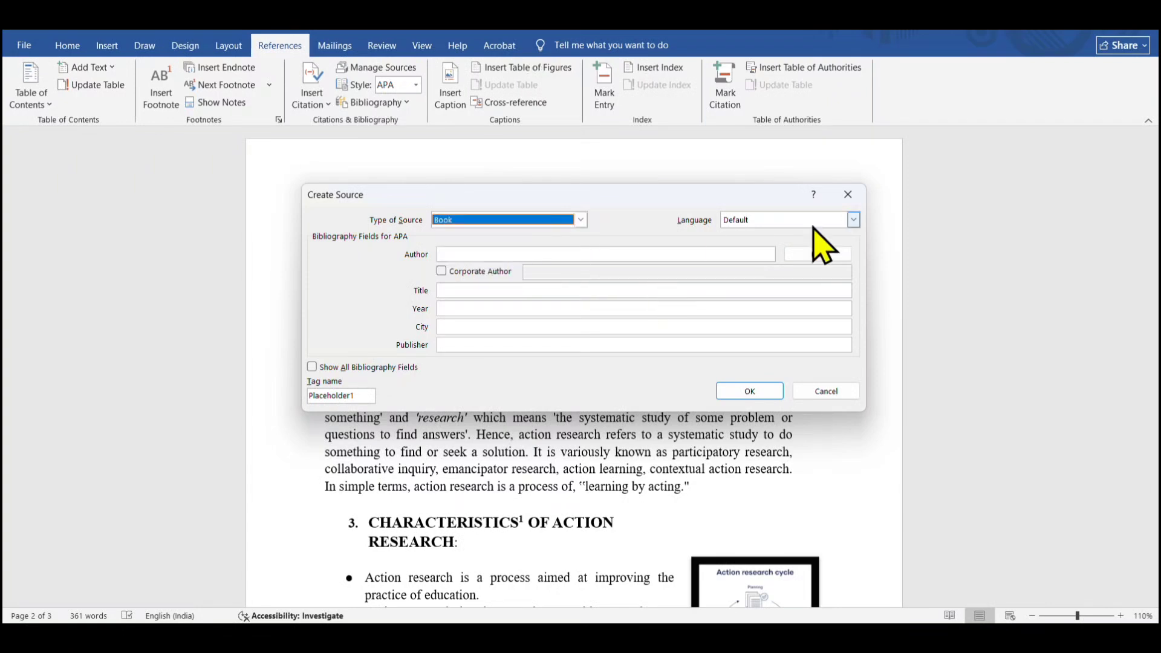
click(853, 220)
click(833, 245)
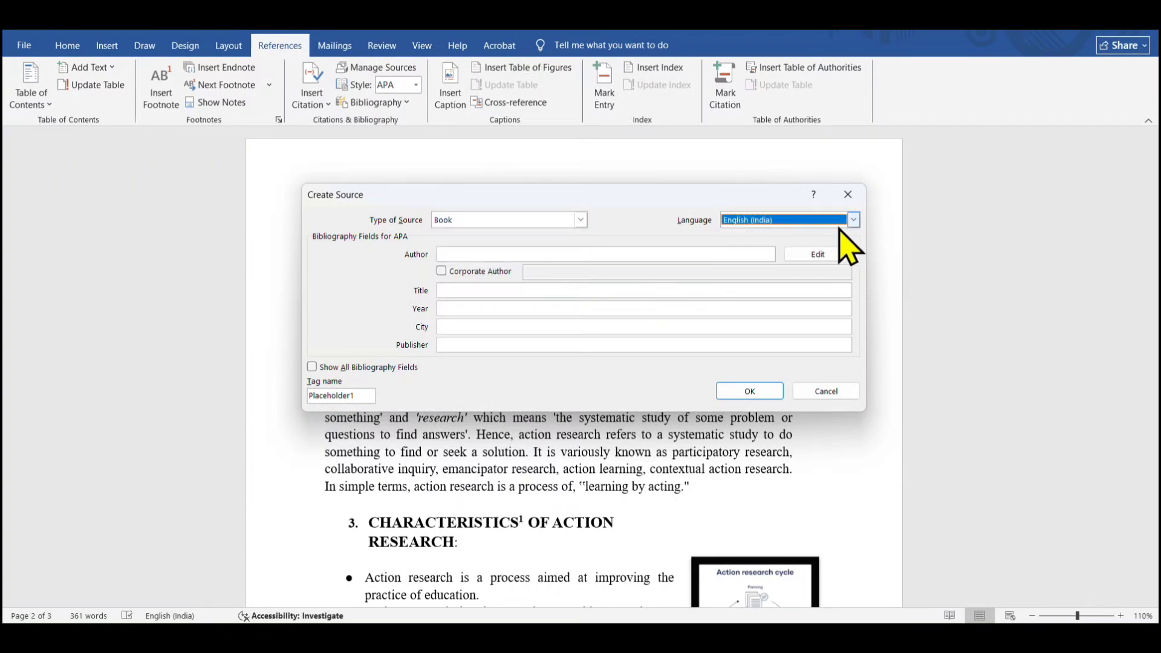
Enter author Methods, title Action Research, year 2025, city Guwahati and publisher abc, and create the source
click(497, 255)
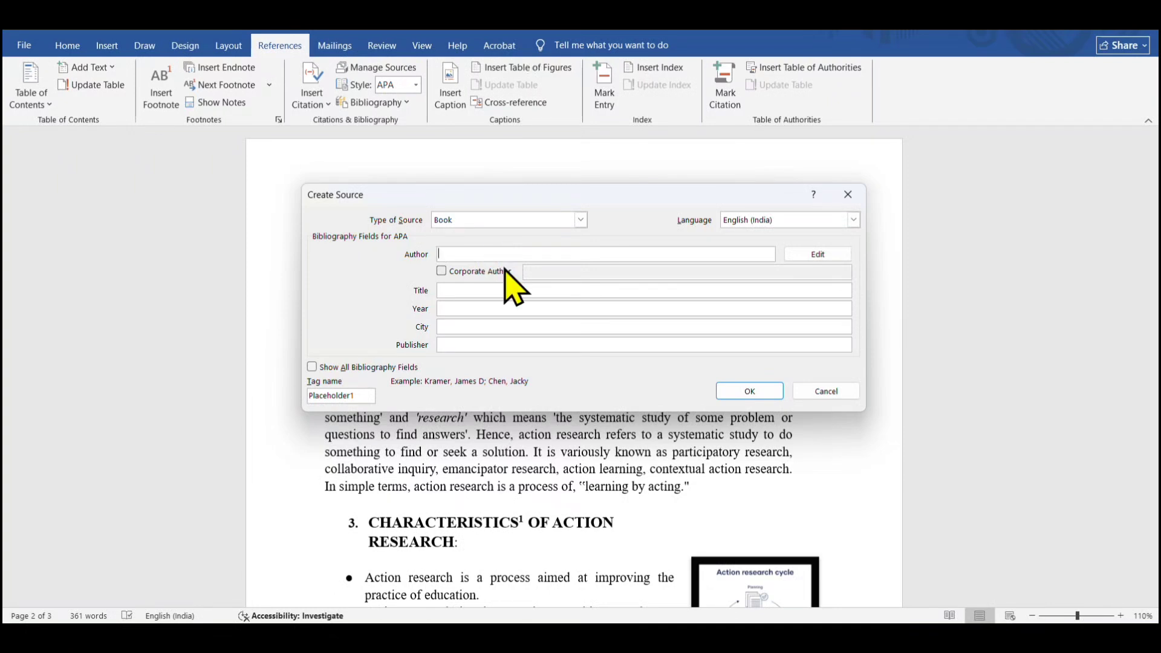
text(Methods)
click(464, 289)
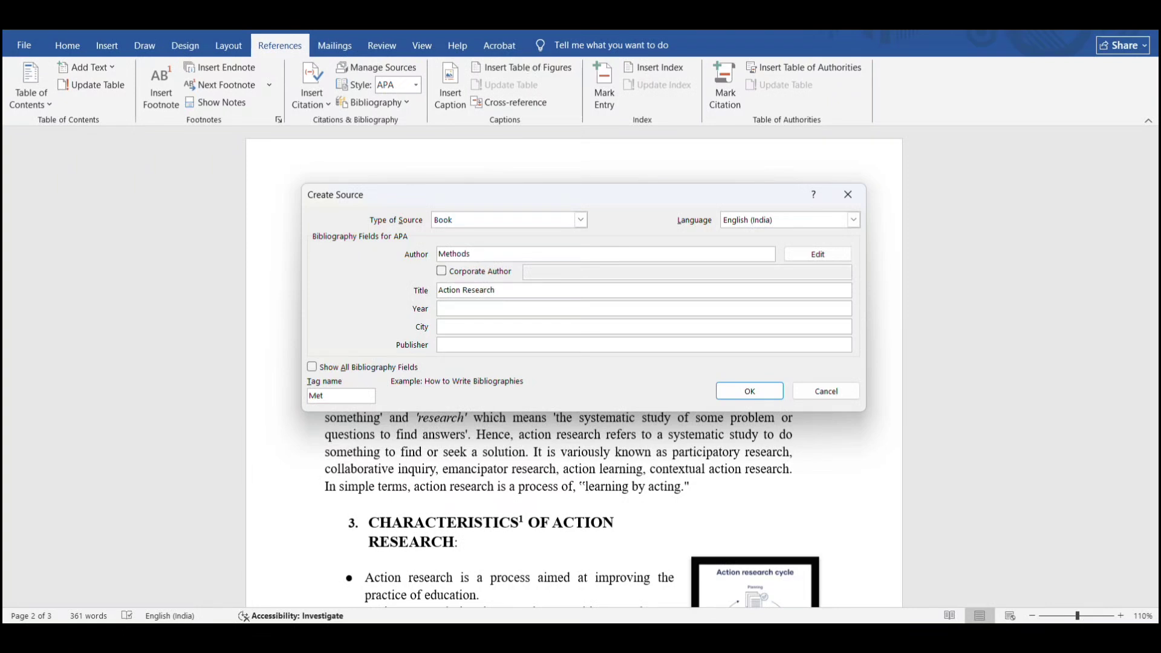
click(482, 308)
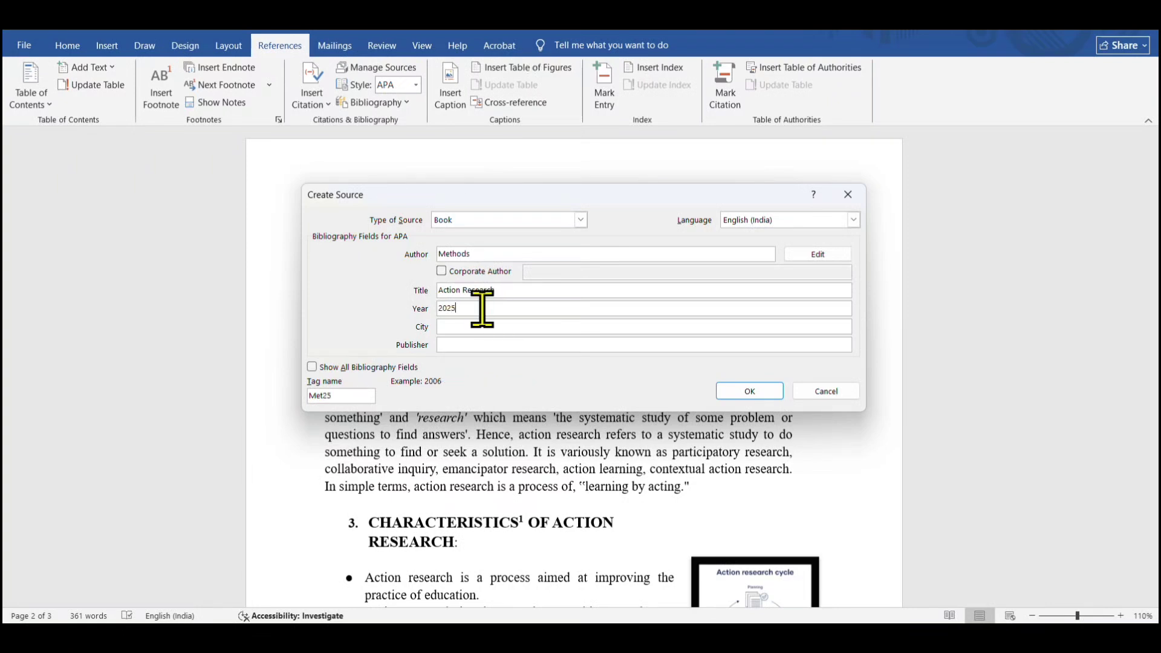
click(471, 327)
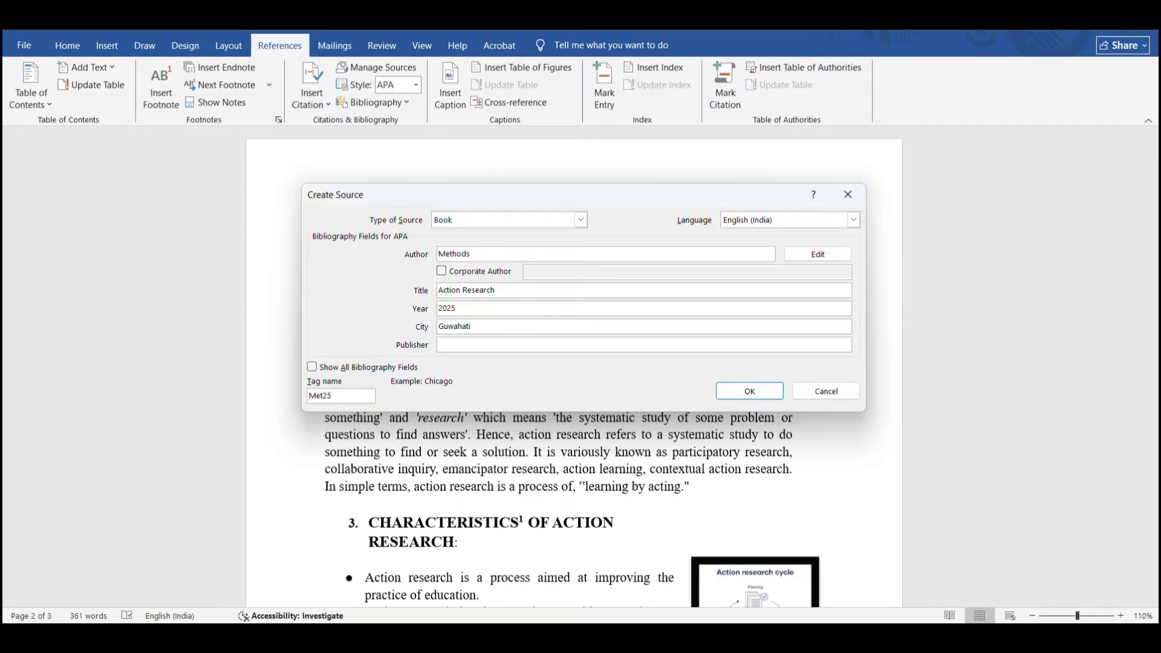
click(484, 345)
click(730, 394)
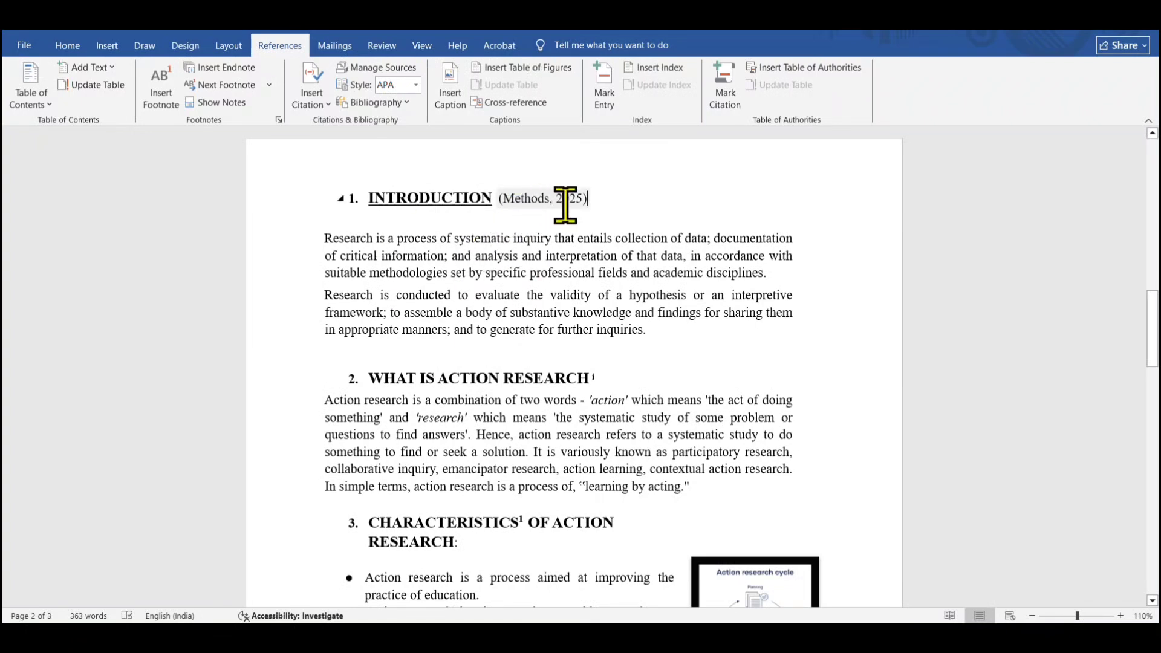
Insert a bibliography at the end of the document below the endnote
click(614, 204)
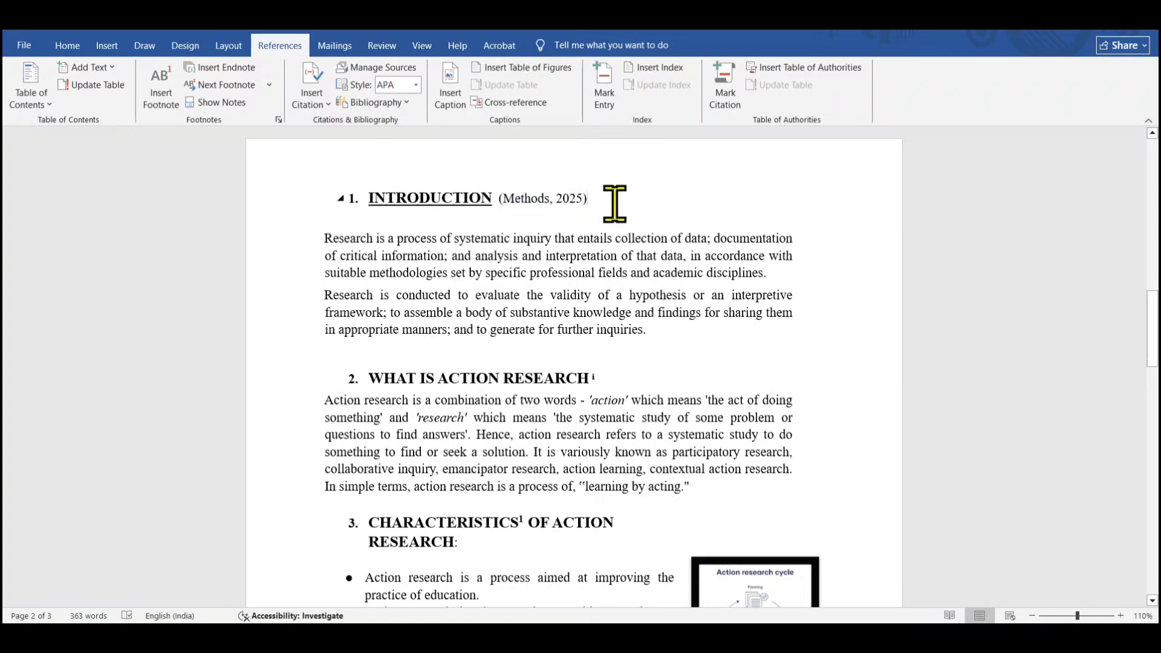
mouse_move(1152, 315)
mouse_down()
mouse_move(1152, 296)
mouse_move(1154, 315)
mouse_up()
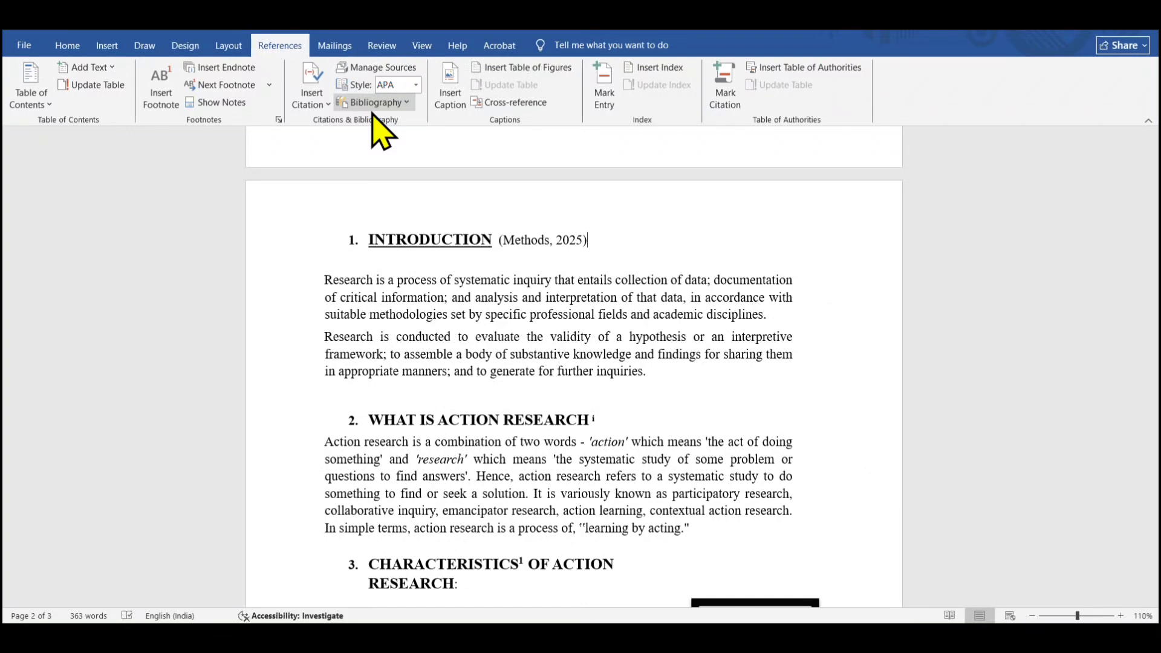
drag(1156, 330, 1156, 487)
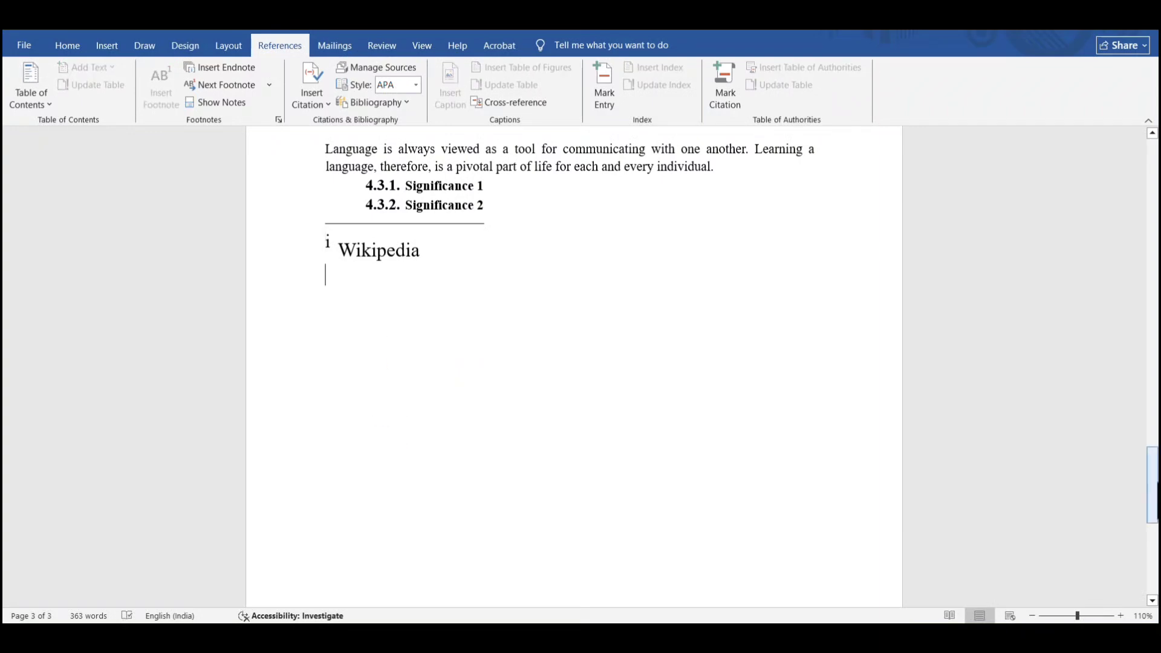
mouse_move(1152, 484)
mouse_down()
mouse_move(1152, 260)
mouse_move(1155, 465)
mouse_up()
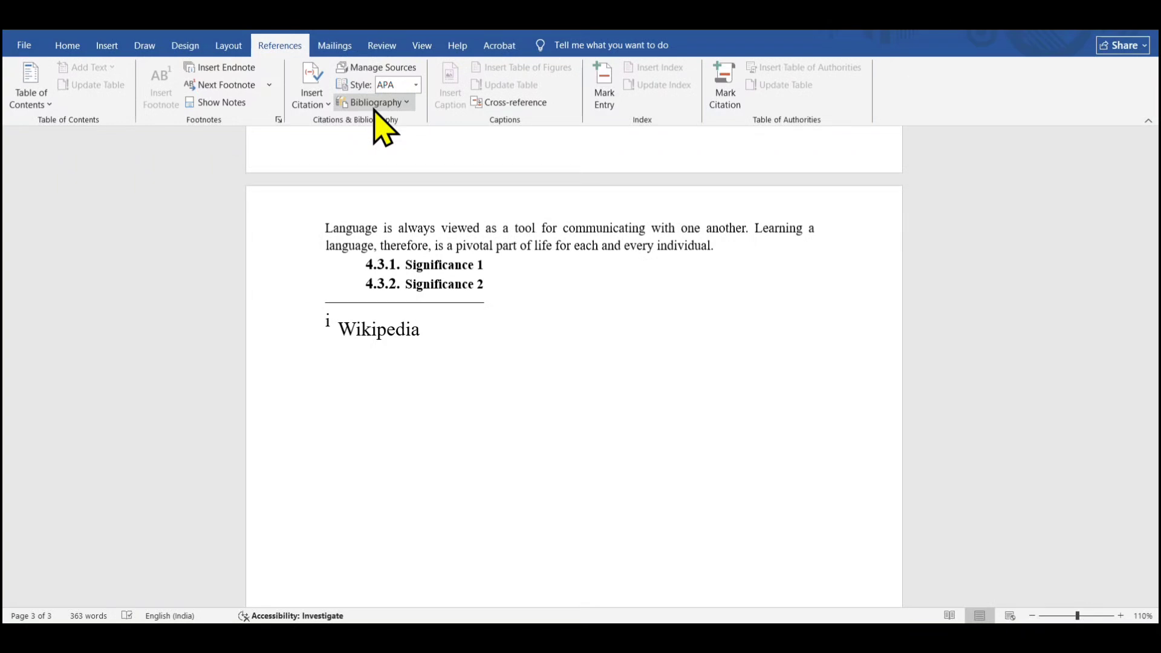
click(407, 103)
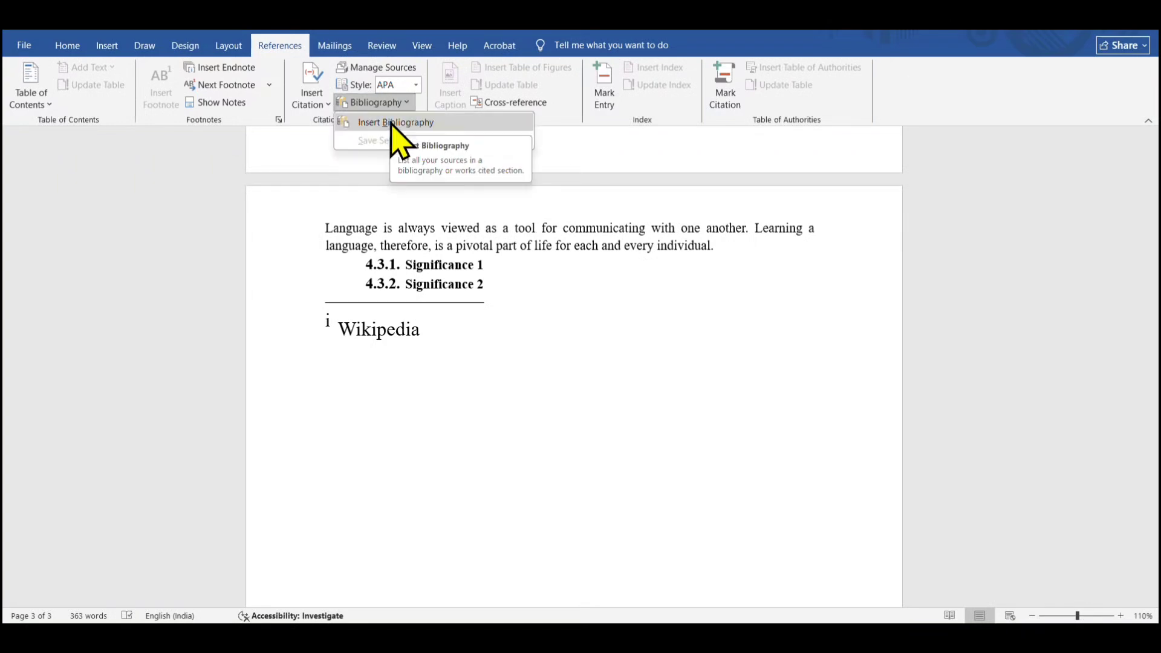
click(391, 123)
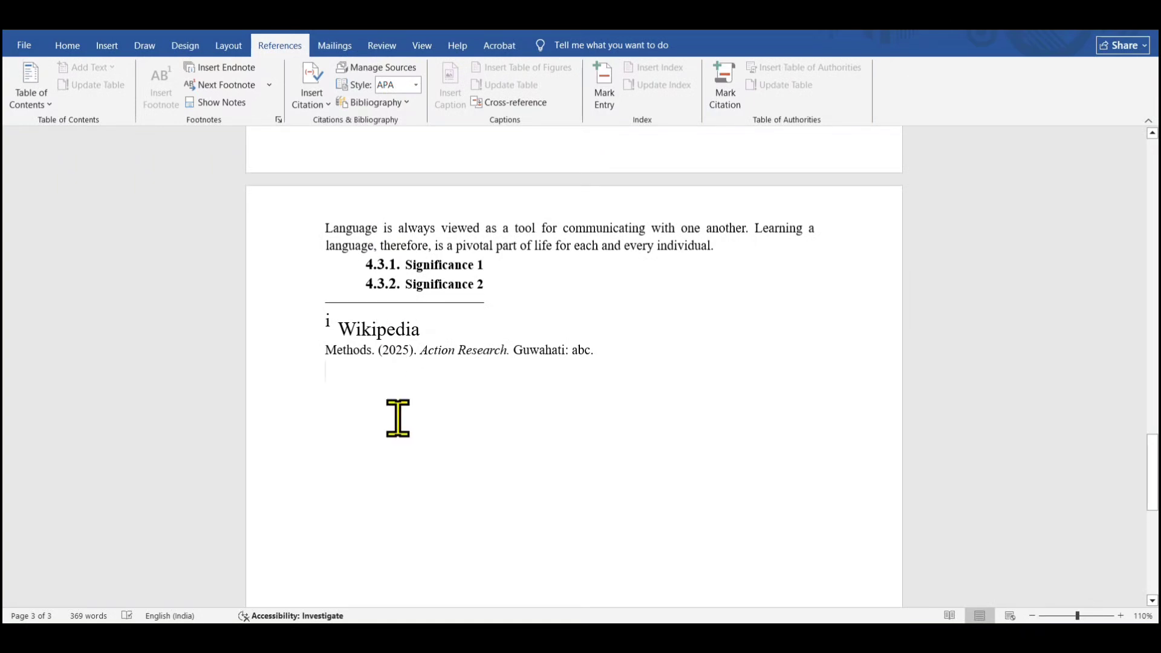
drag(332, 359, 531, 363)
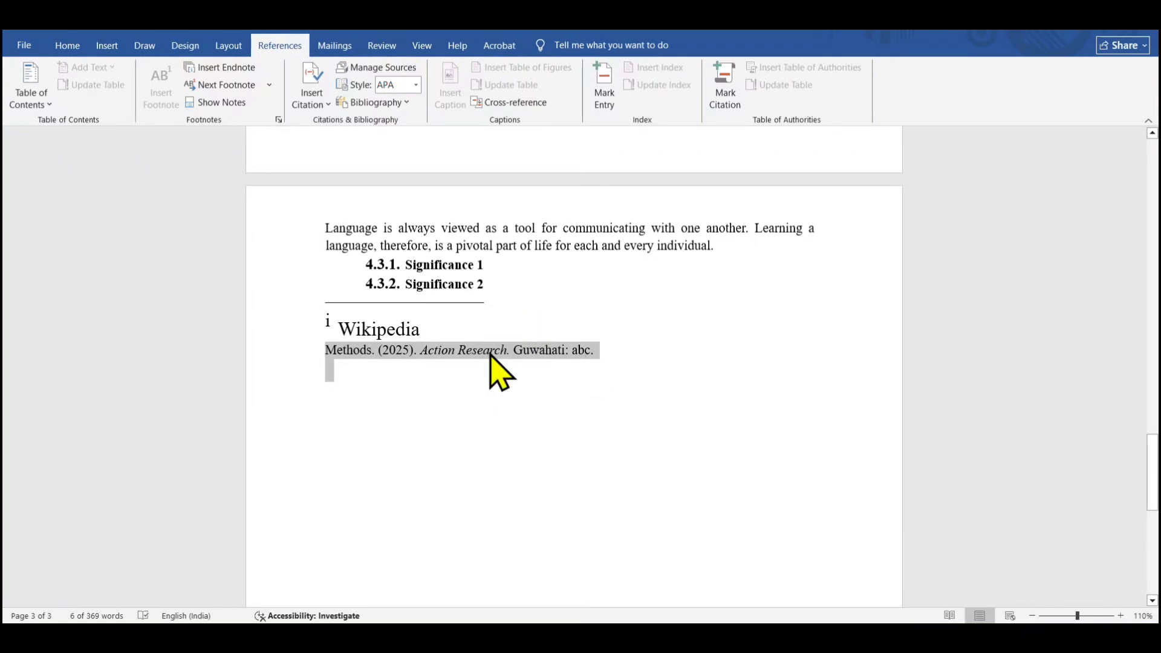
drag(1154, 490, 1154, 478)
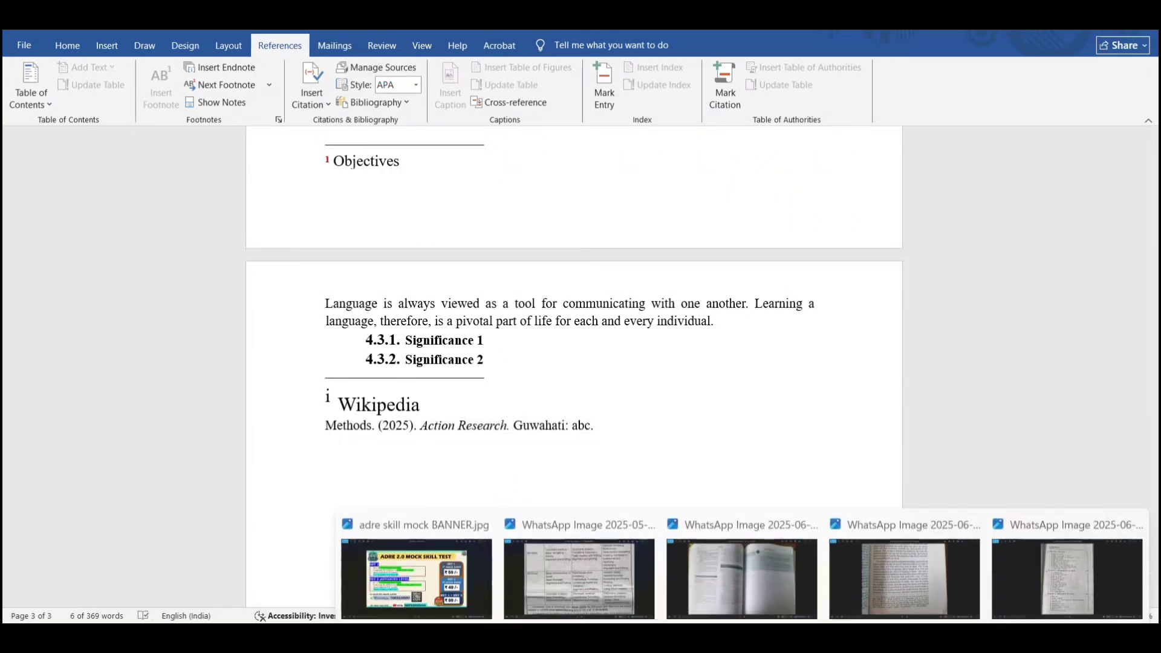
click(611, 601)
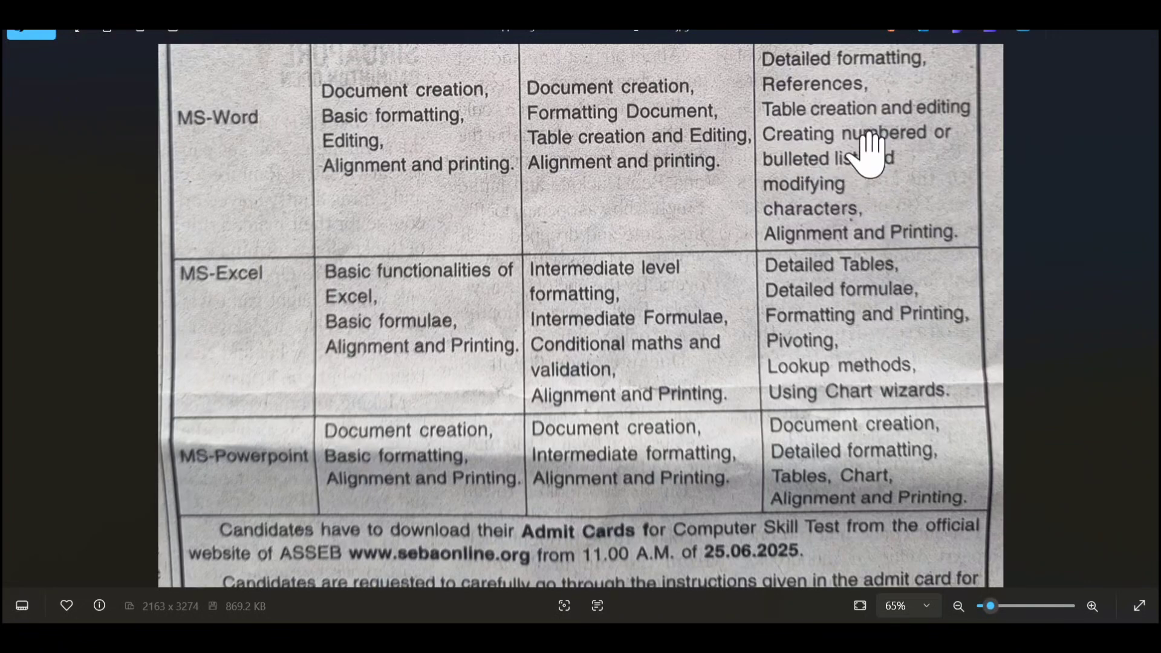
click(1084, 35)
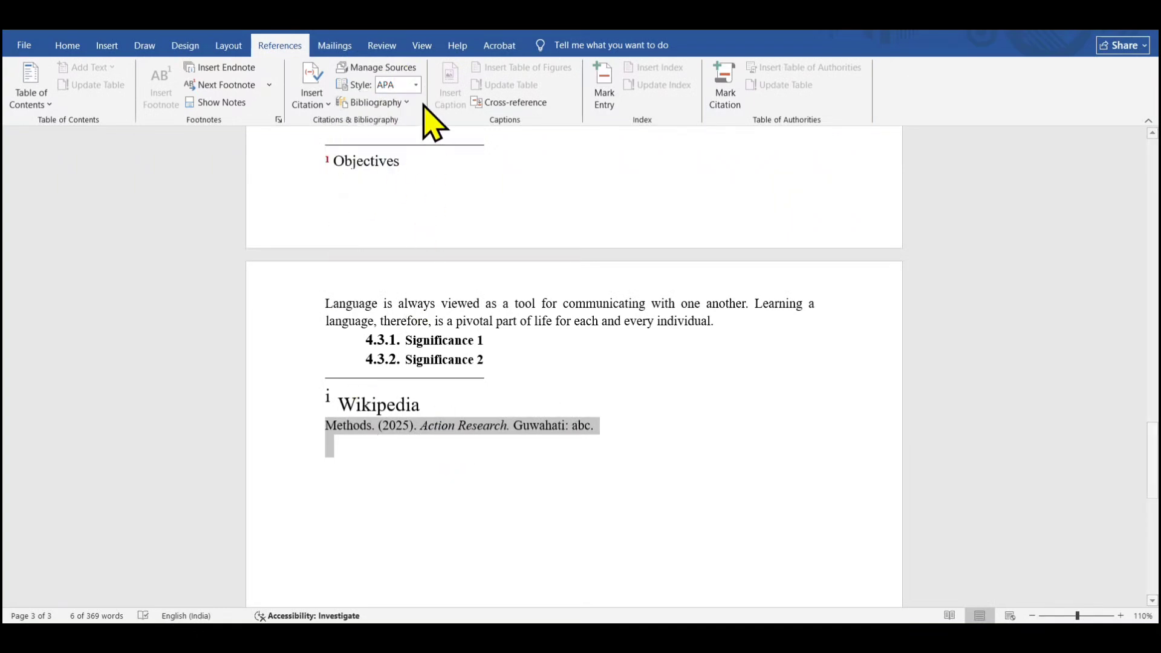
Change the citation style to ISO 690 - Numerical Reference
click(416, 85)
click(424, 146)
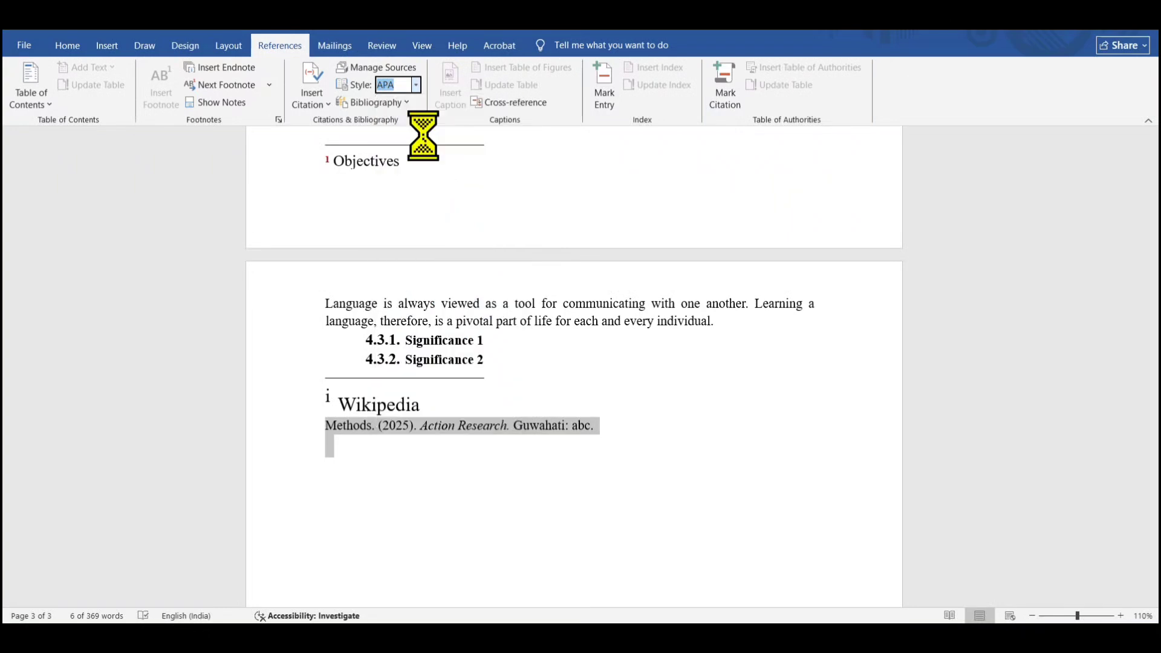
click(416, 84)
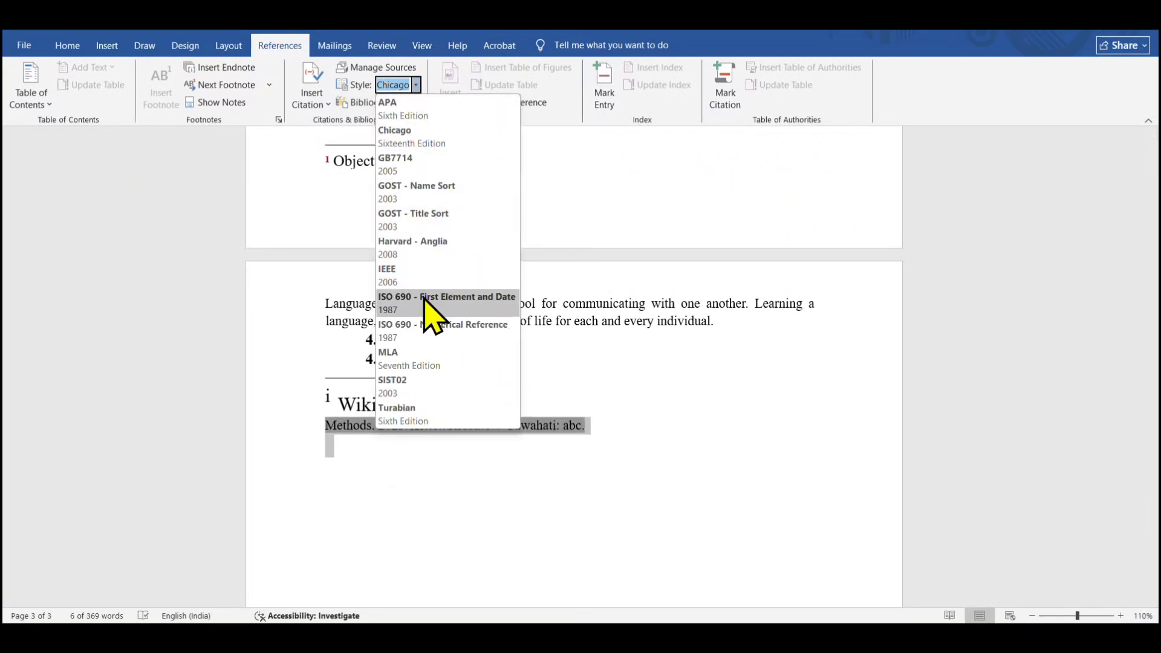
click(433, 327)
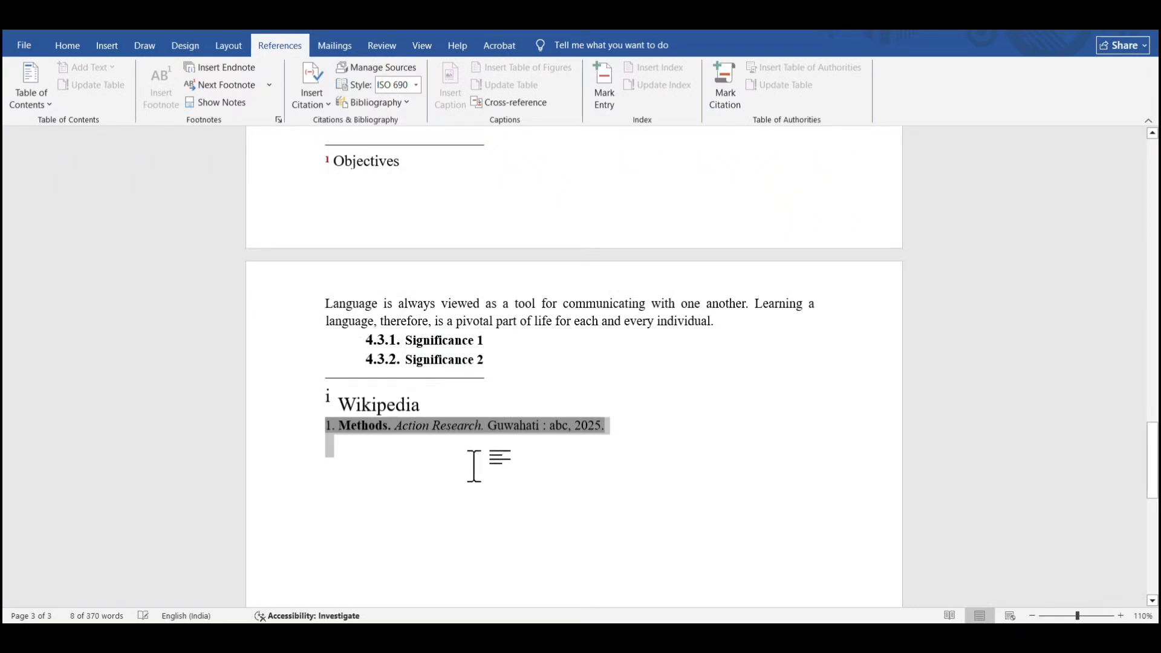
click(532, 467)
click(618, 425)
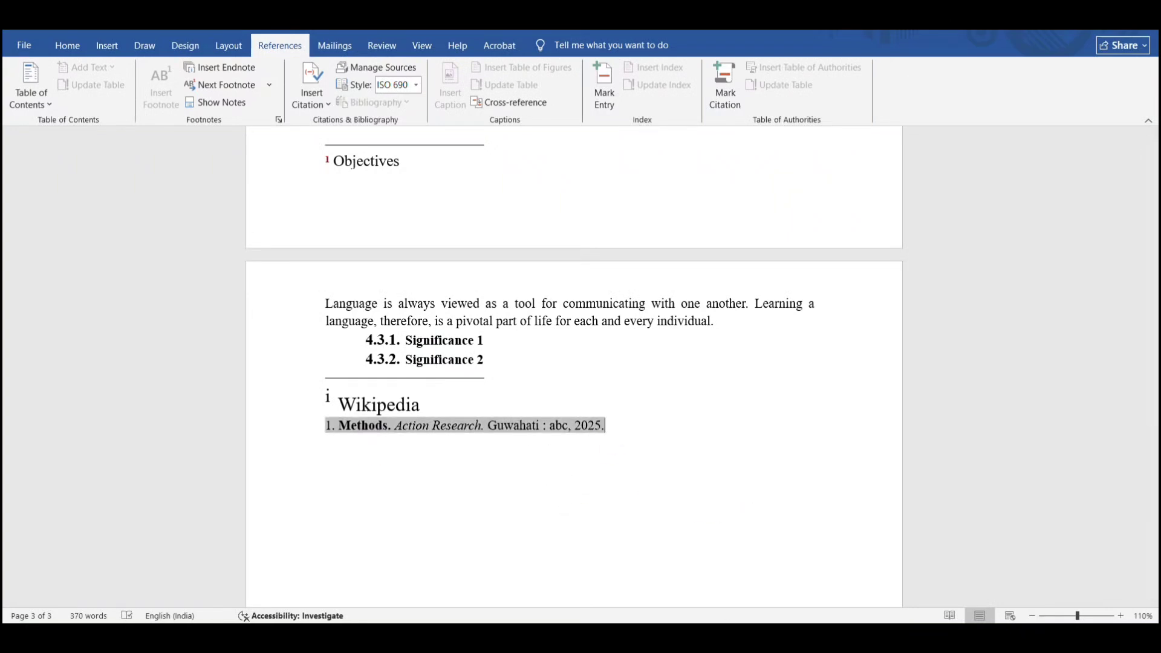
mouse_move(824, 564)
click(759, 575)
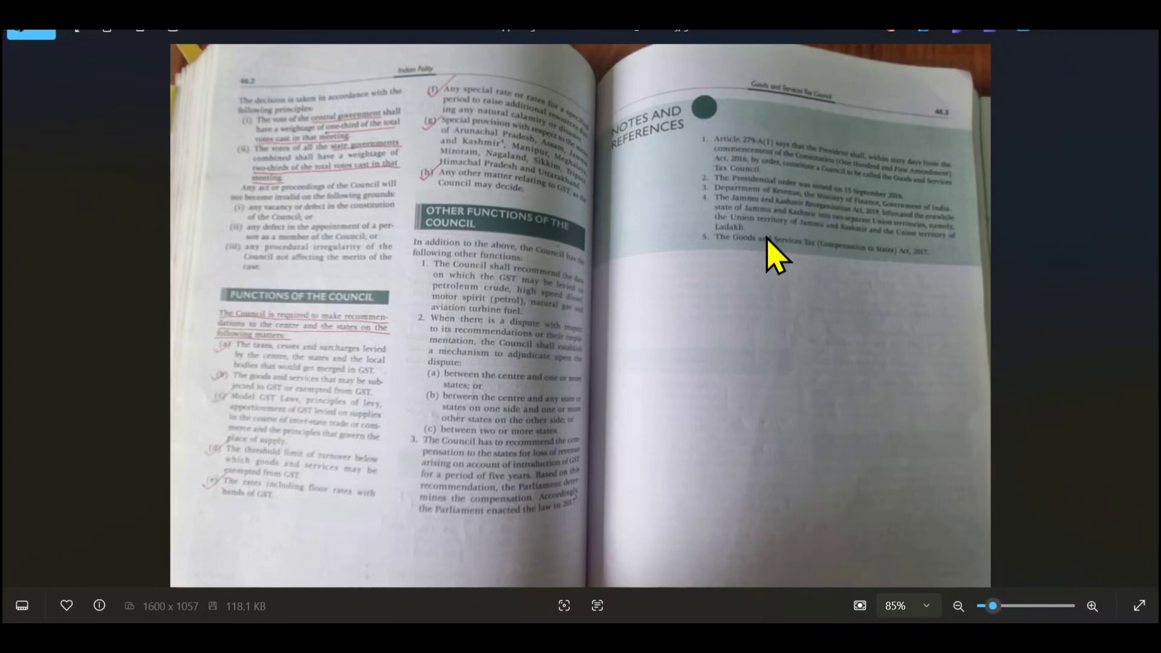
key(alt+Tab)
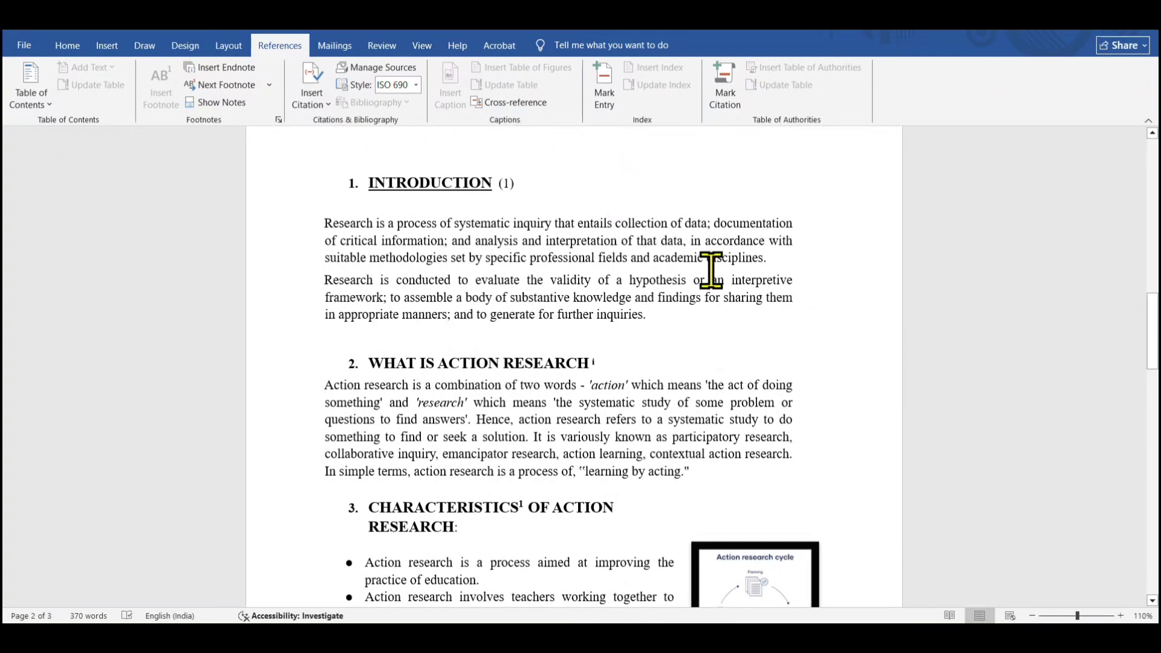
Open the Insert Caption dialog for the action research cycle picture
click(523, 186)
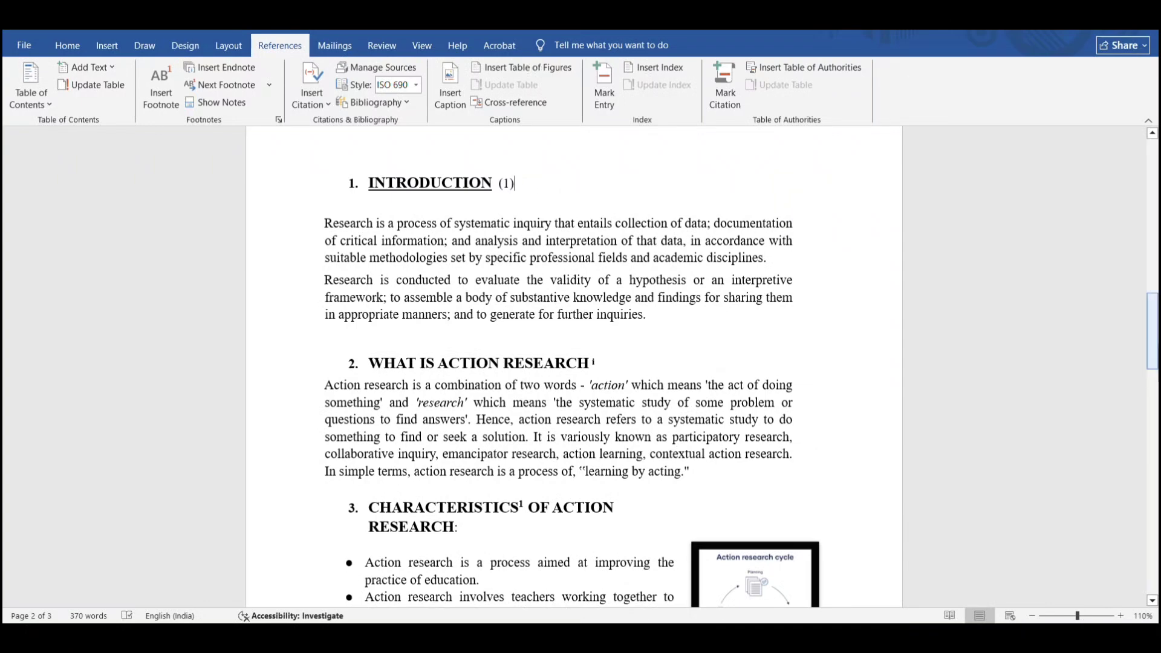
scroll(573, 366, down, 5)
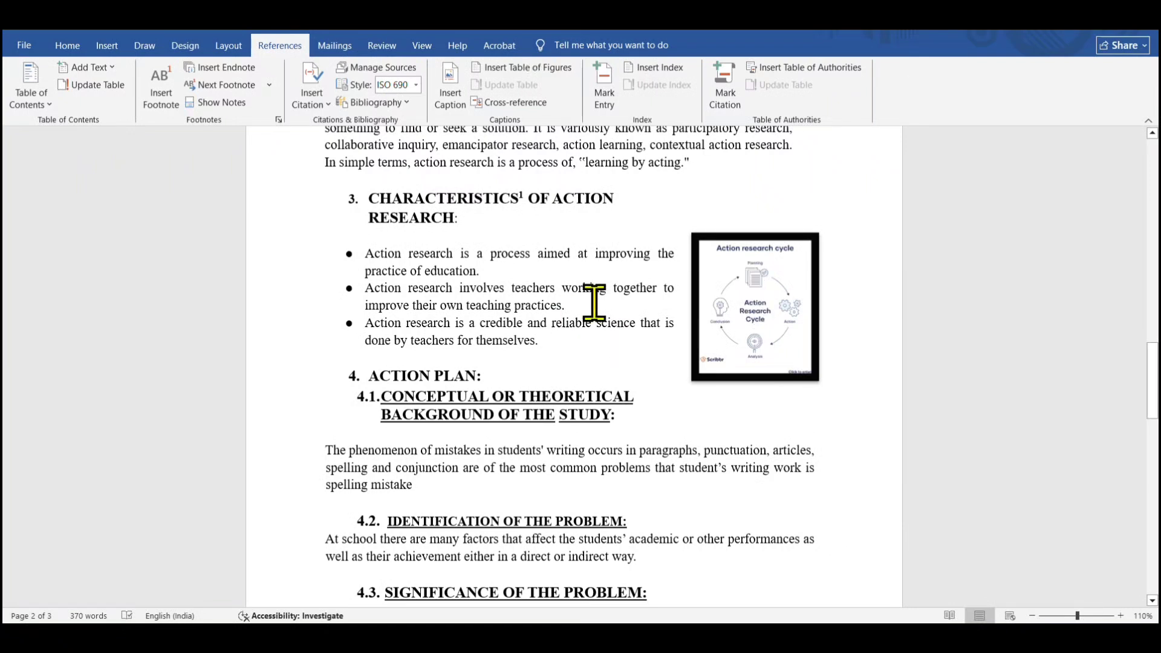
click(104, 48)
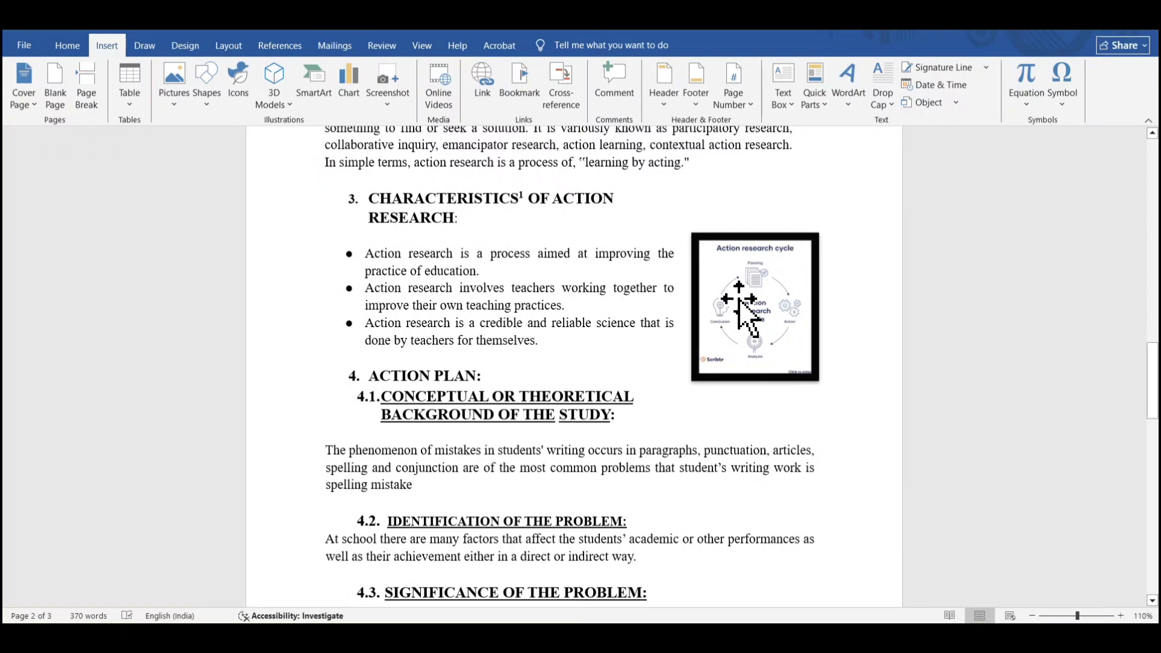
click(280, 45)
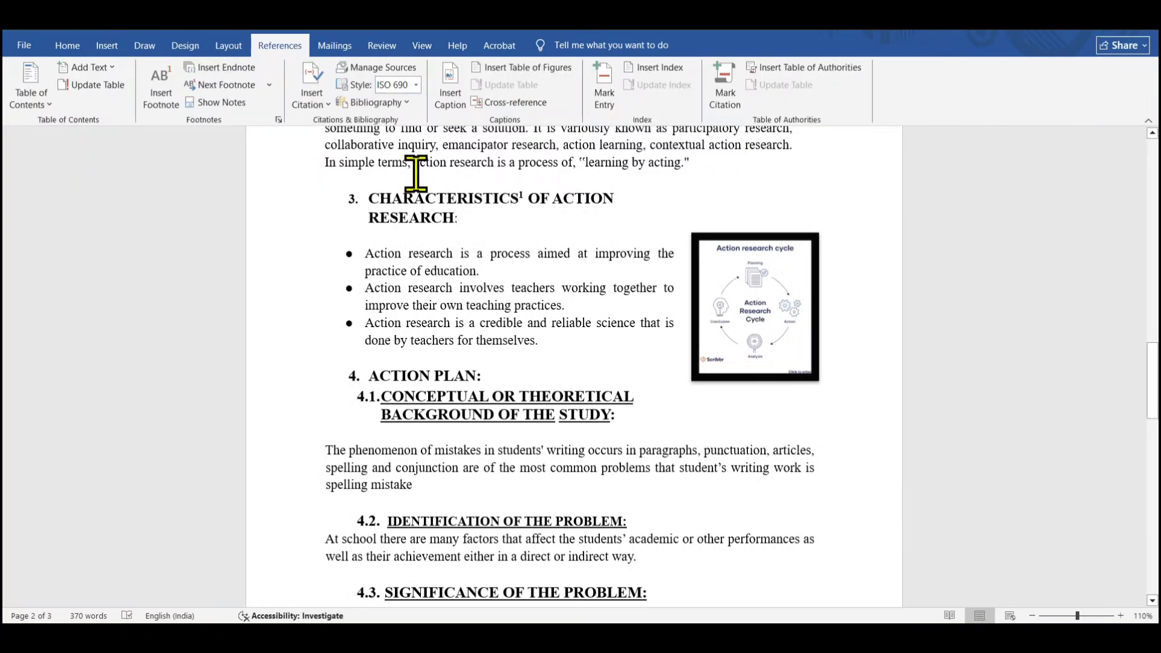
click(732, 289)
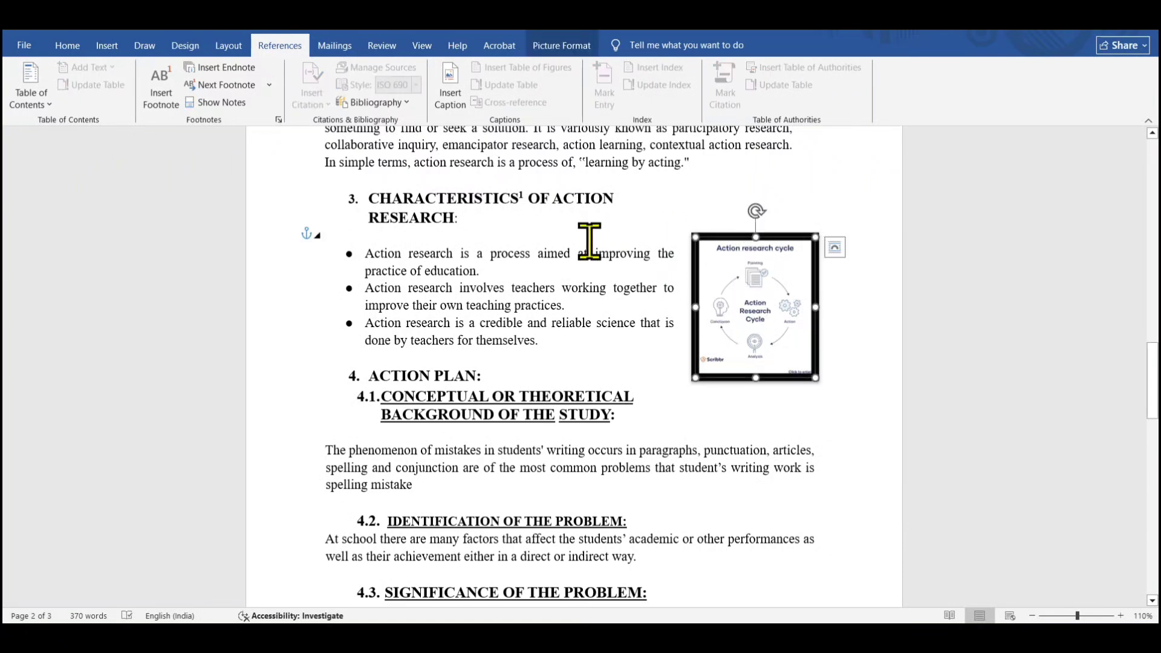
click(447, 112)
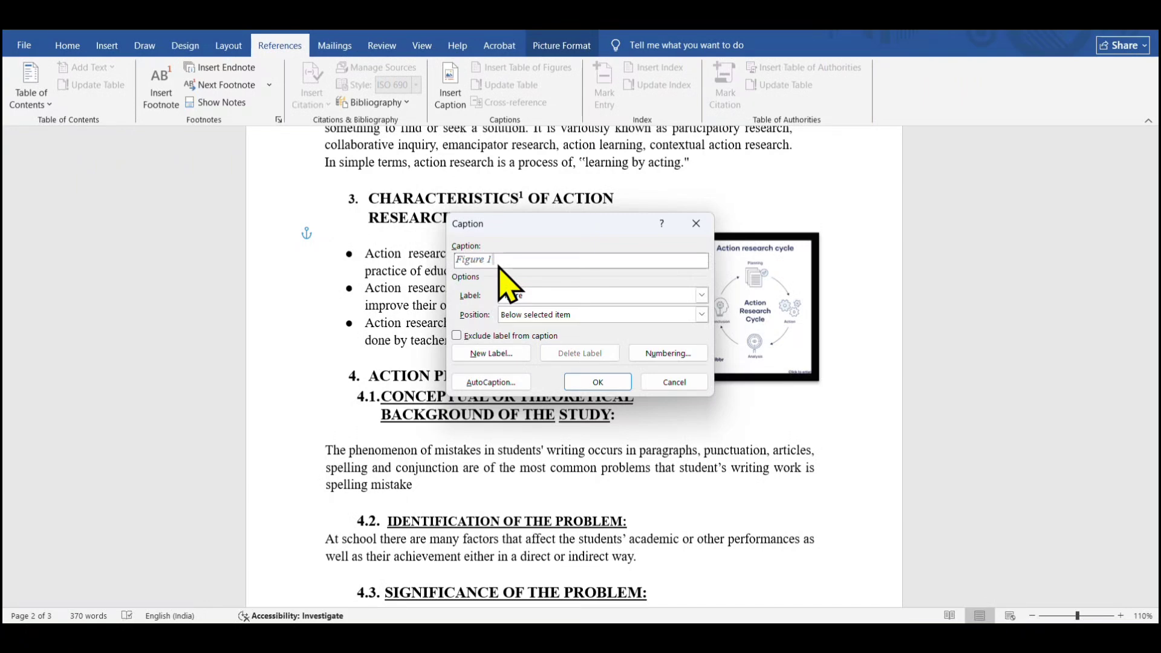
text(gggggg)
key(BackSpace)
key(BackSpace)
key(BackSpace)
key(BackSpace)
key(BackSpace)
key(BackSpace)
Browse the caption label options and view a sample list of figures and tables image
click(703, 296)
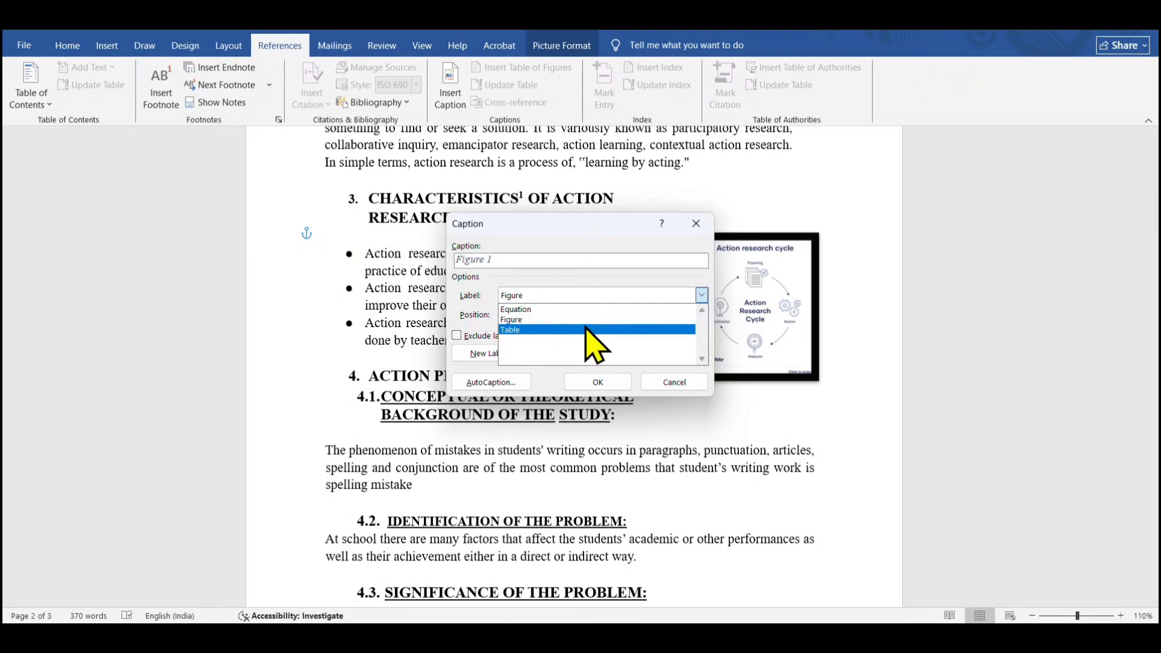
click(590, 294)
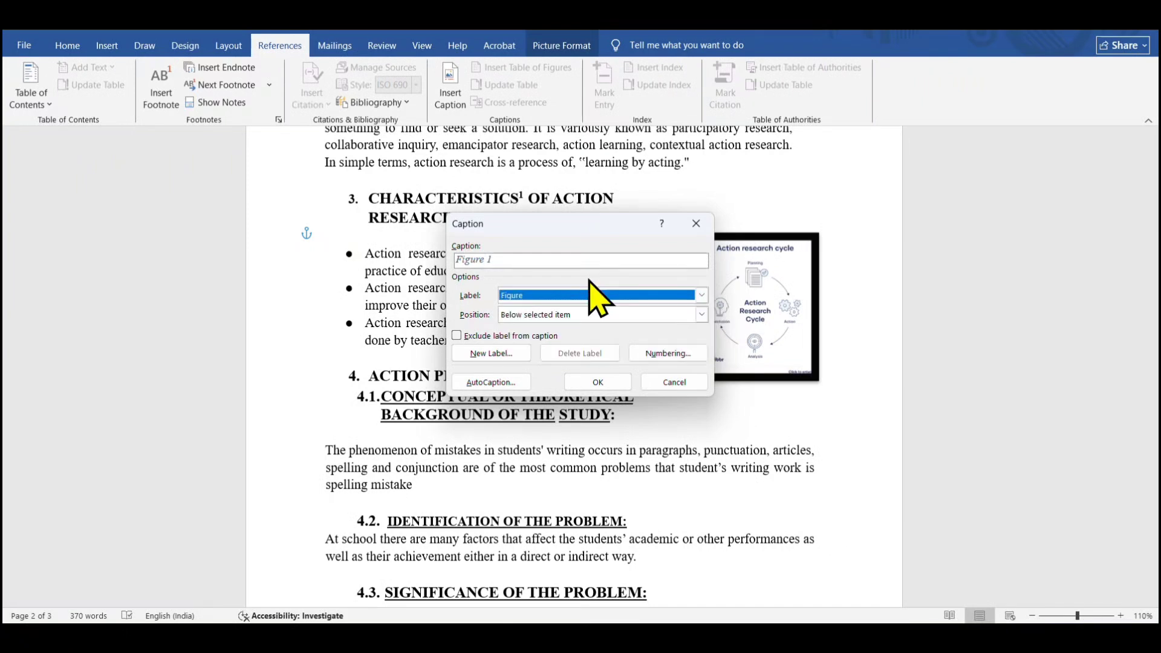
click(701, 295)
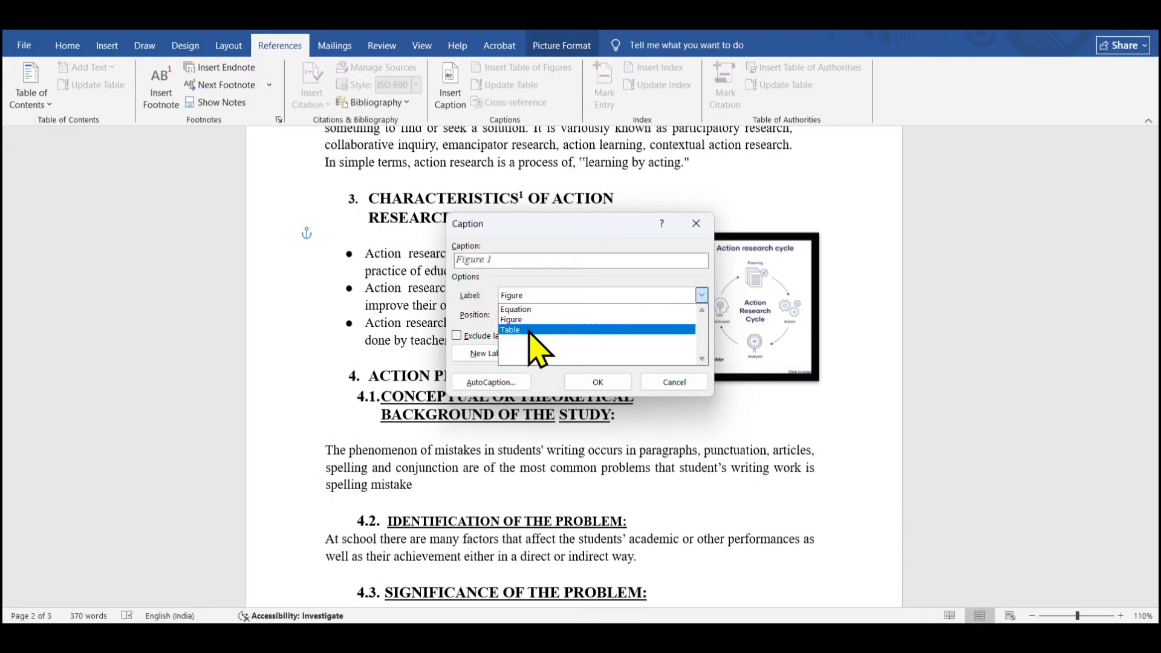
mouse_move(741, 635)
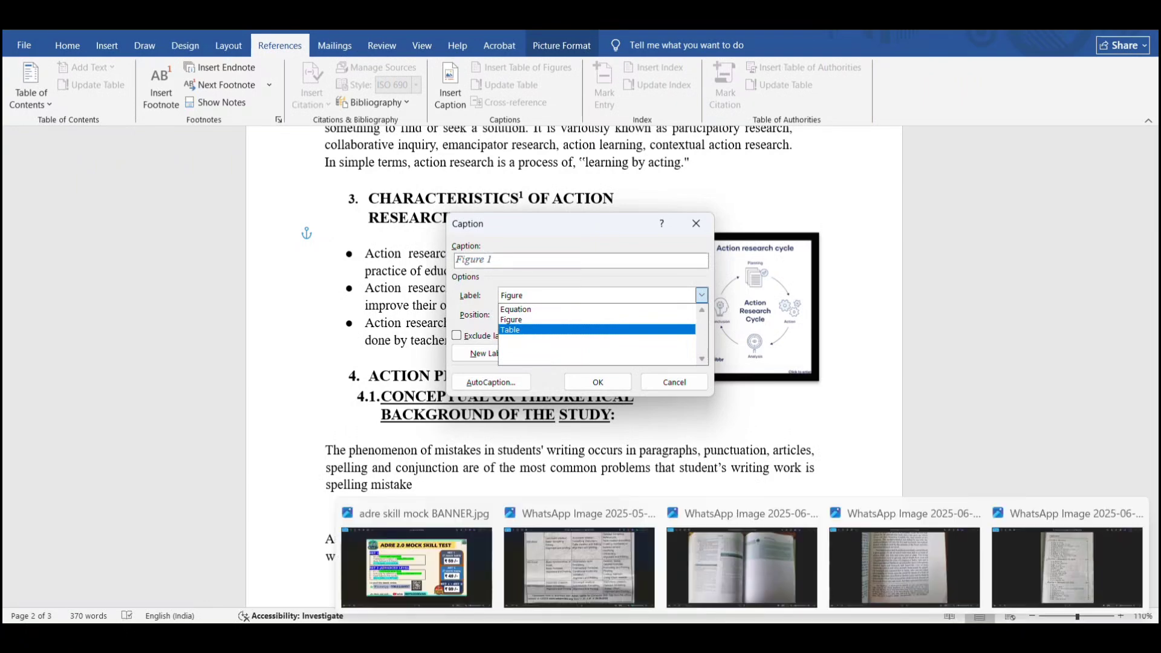
click(1062, 570)
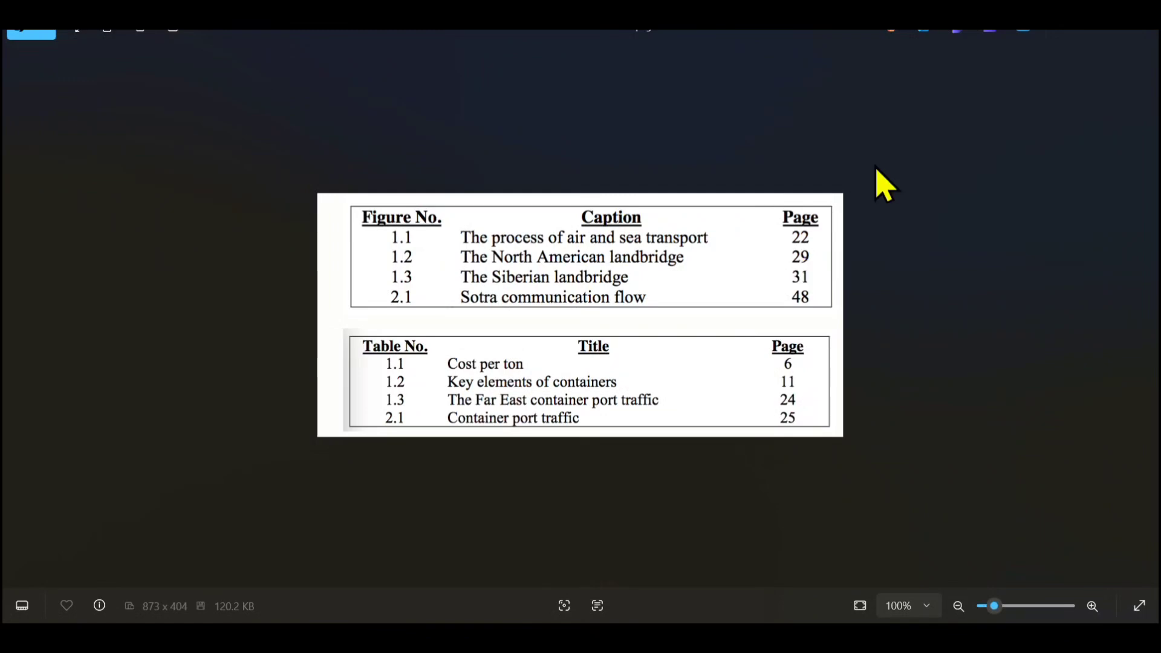
click(1080, 36)
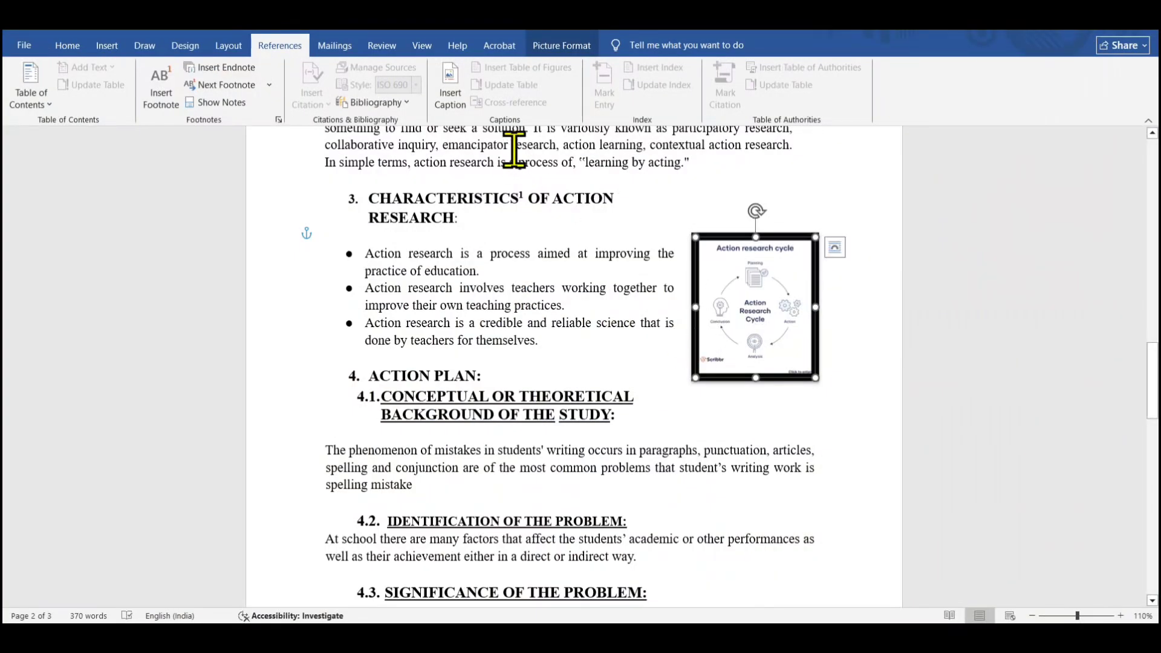
Insert a caption below the action research cycle picture using a new label named photo
click(450, 85)
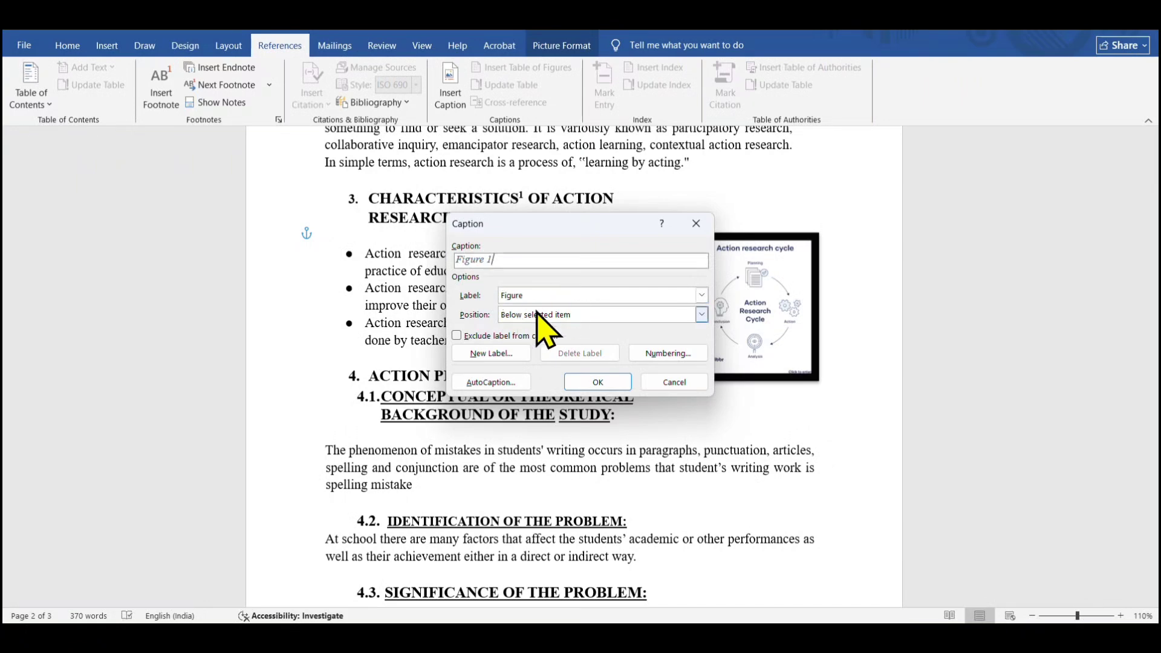
click(490, 356)
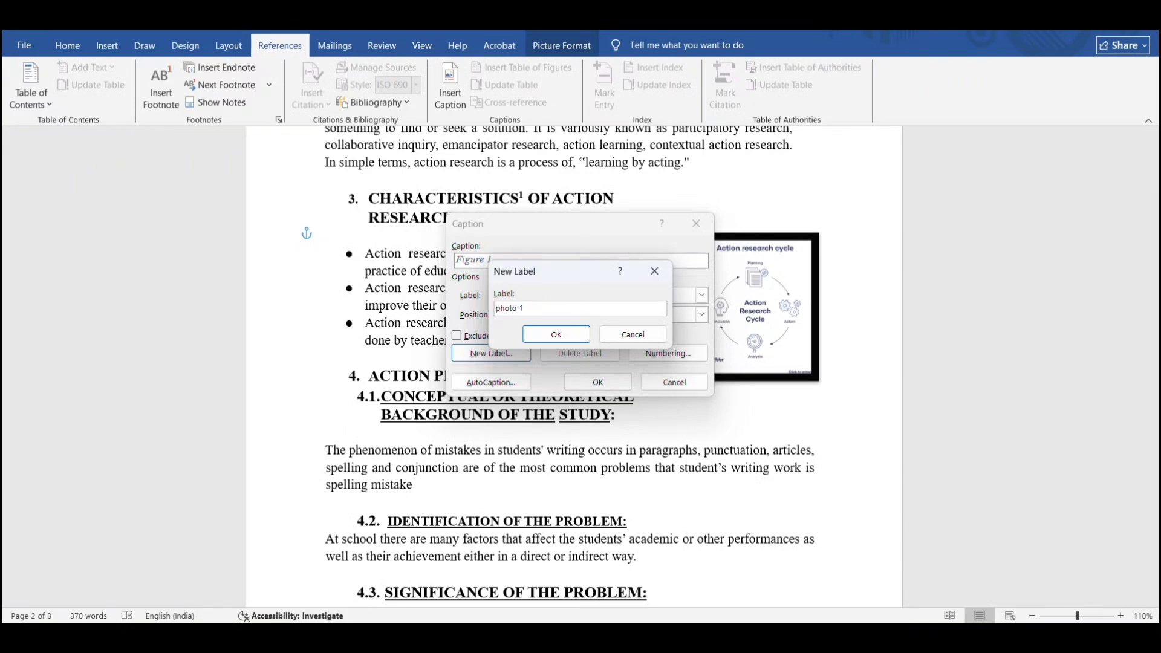
text(photo)
click(544, 334)
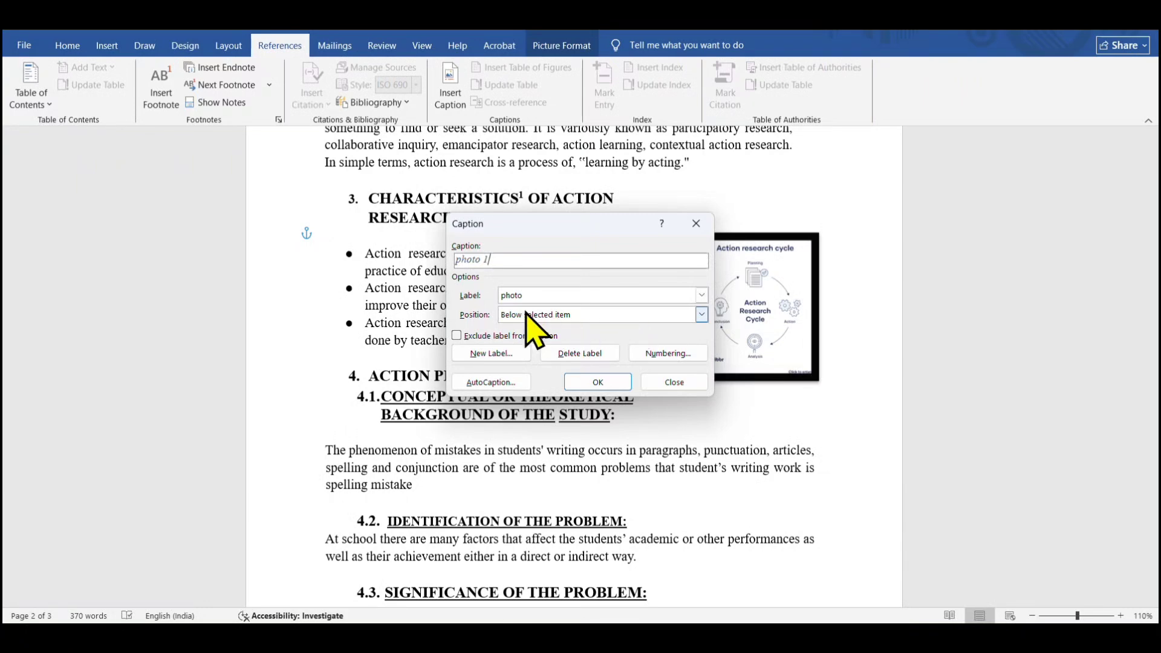
click(701, 314)
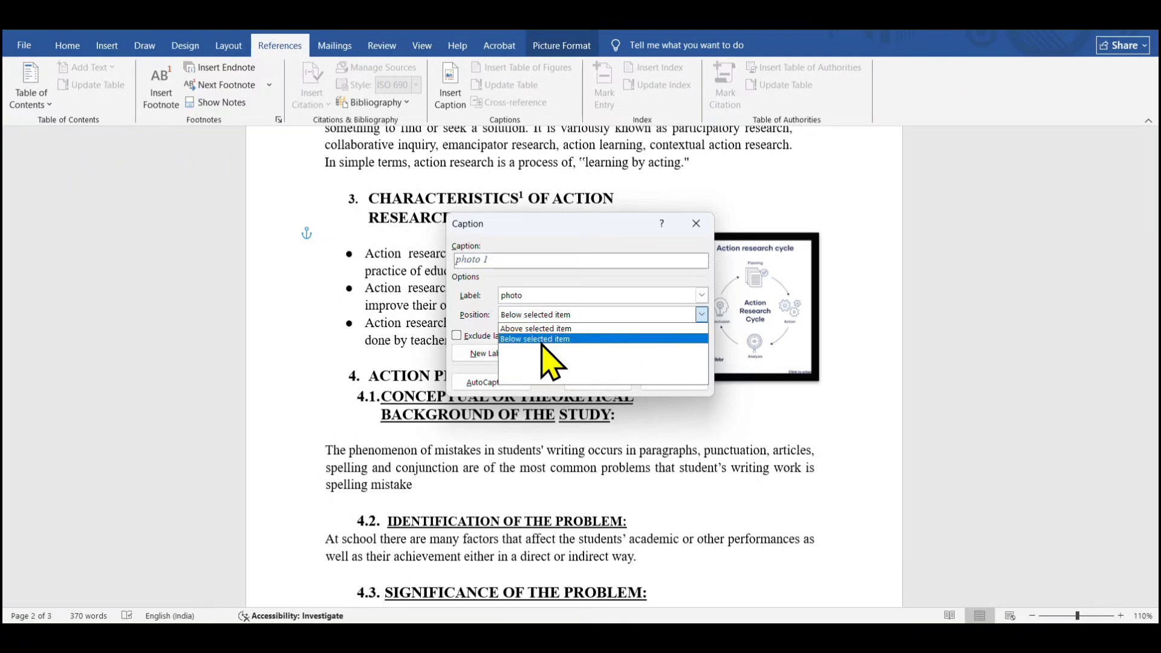
click(542, 340)
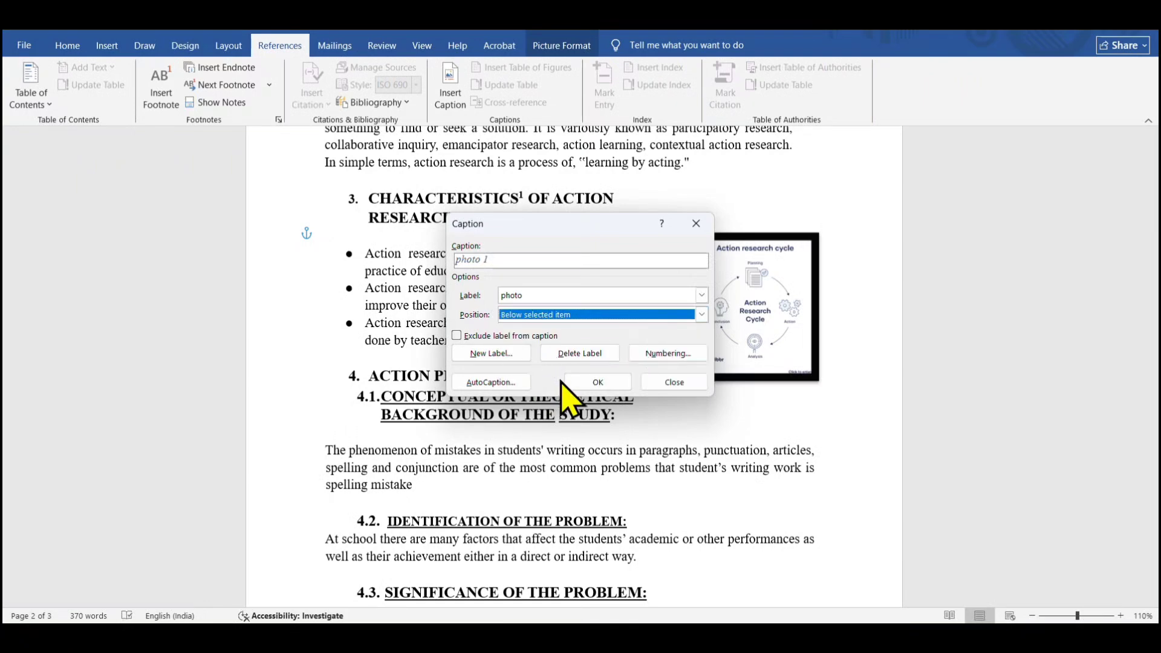
click(596, 381)
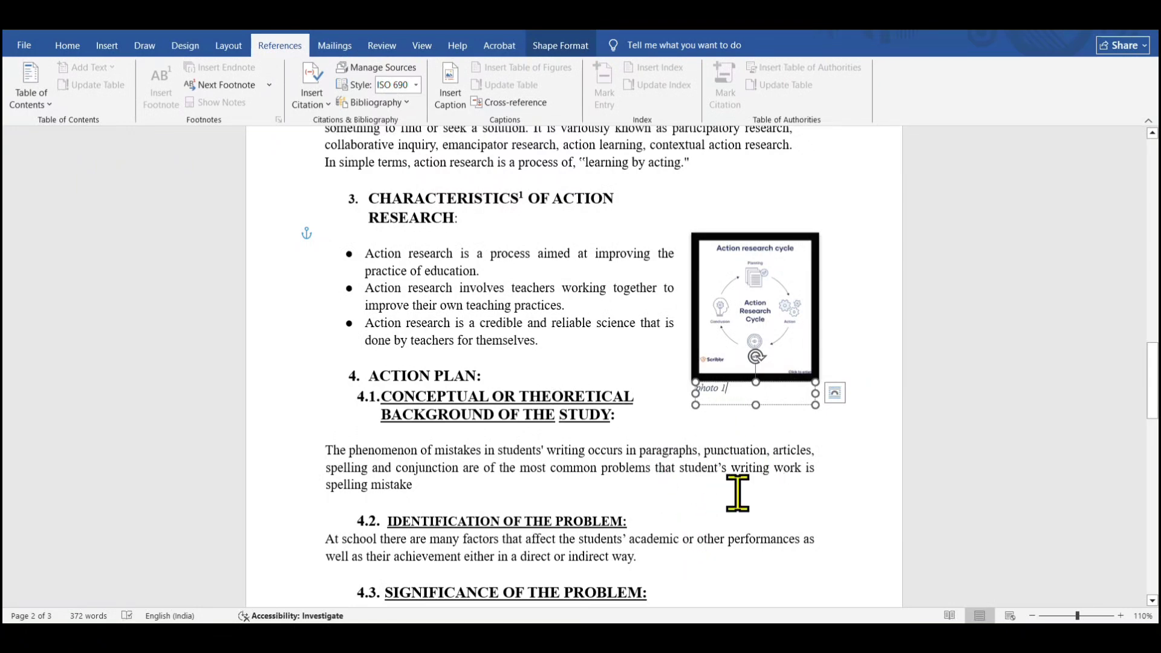
Edit the caption text to Photo 1 and enlarge its font size by three steps
key(BackSpace)
key(BackSpace)
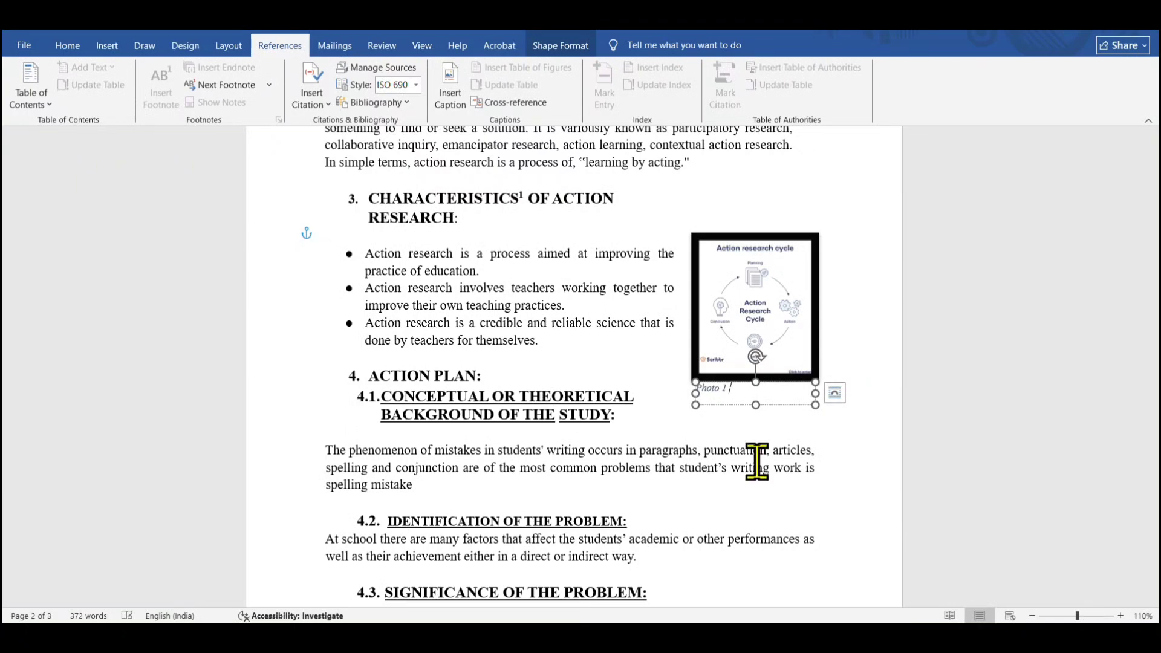
drag(730, 392, 695, 394)
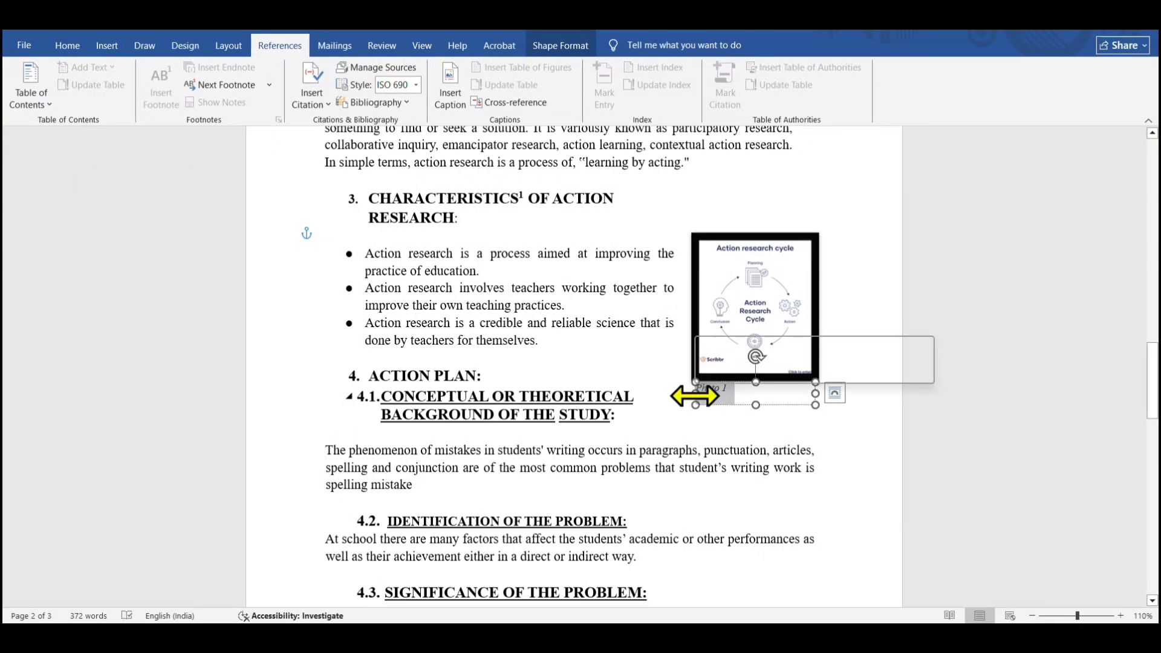
key(ctrl+shift+period)
key(ctrl+shift+period)
key(ctrl+shift+period)
key(ctrl+shift+period)
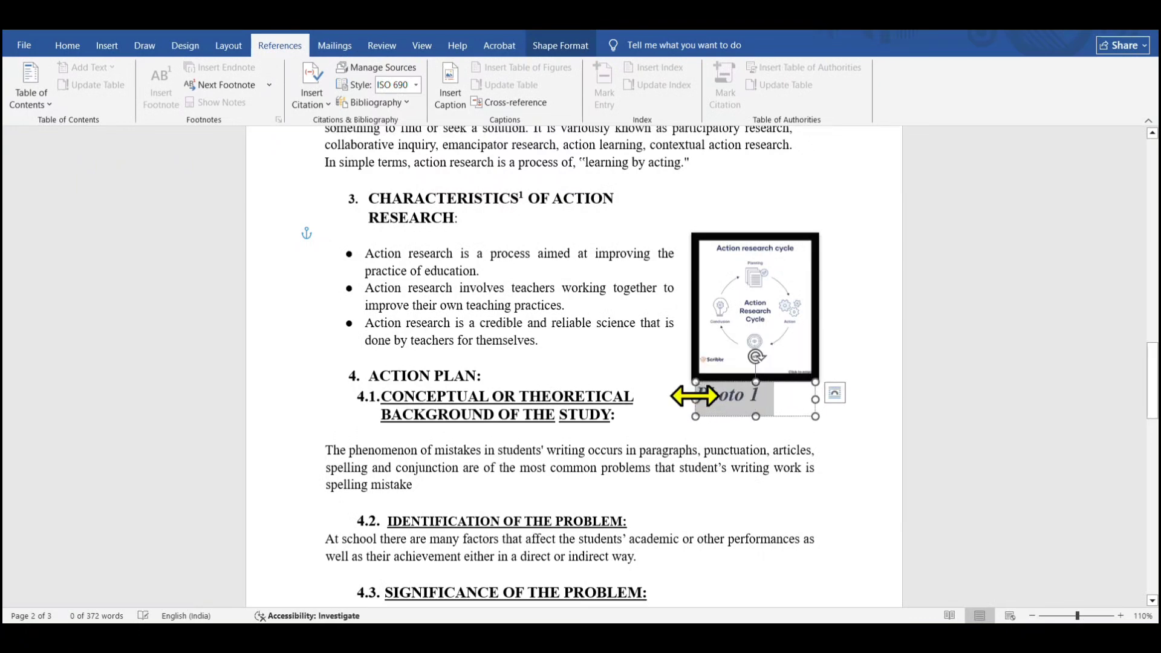
click(648, 411)
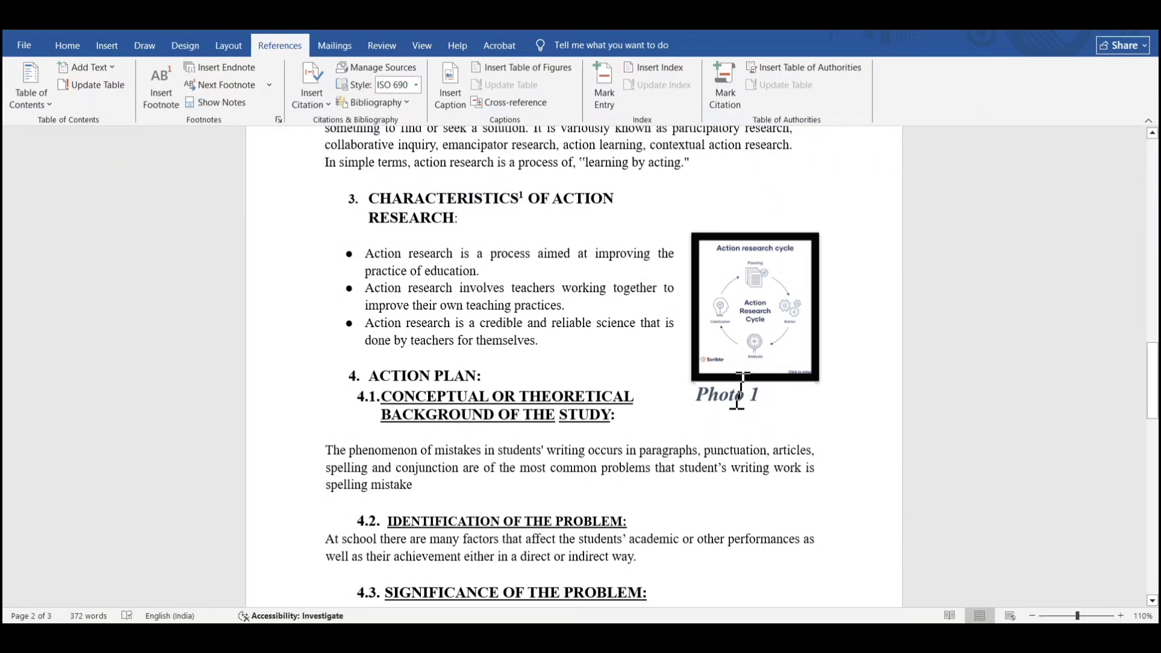
Scroll through the document and view the sample list of figures and tables image again
mouse_move(1153, 351)
mouse_down()
mouse_move(1154, 438)
mouse_move(1153, 345)
mouse_up()
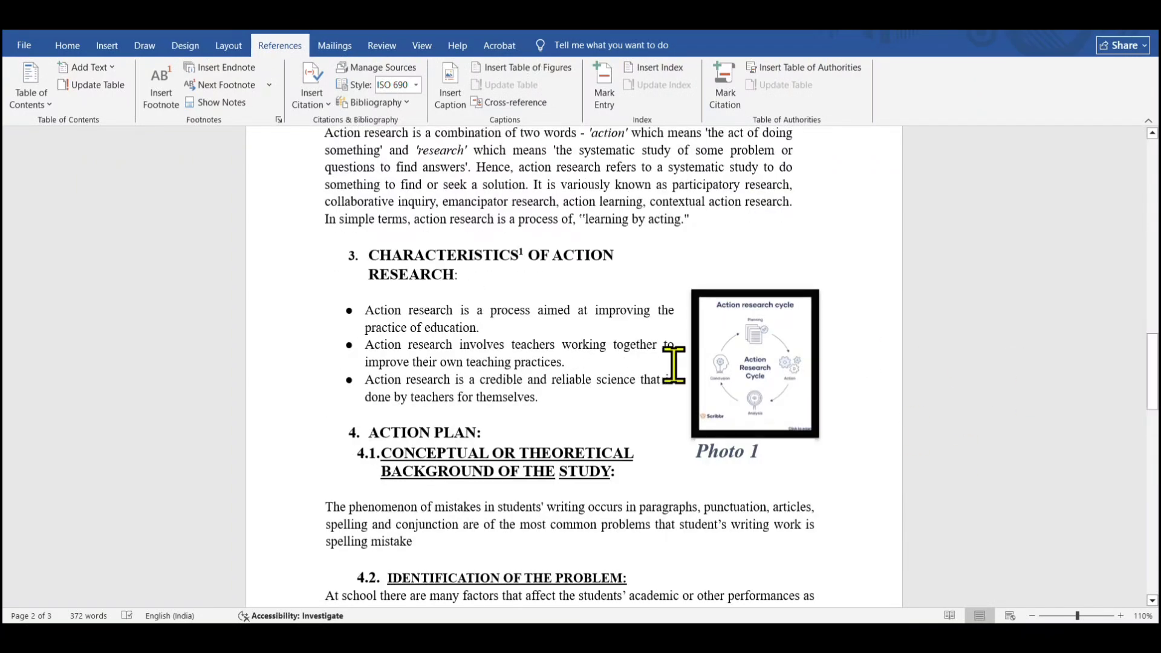
click(746, 445)
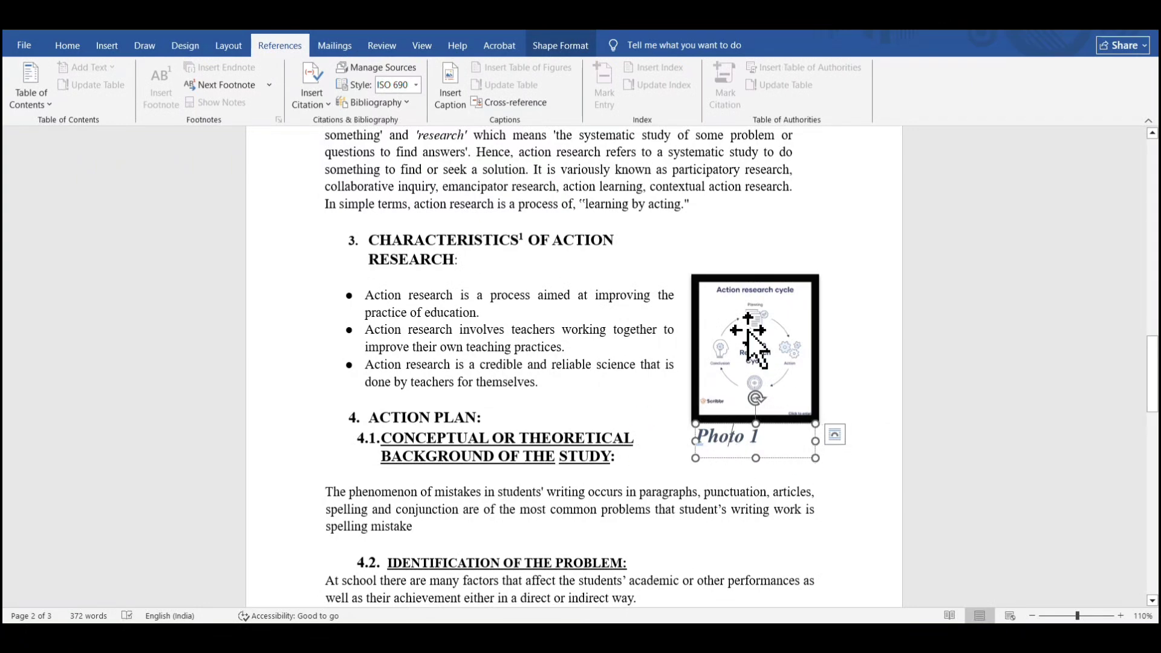
drag(1153, 373, 1152, 305)
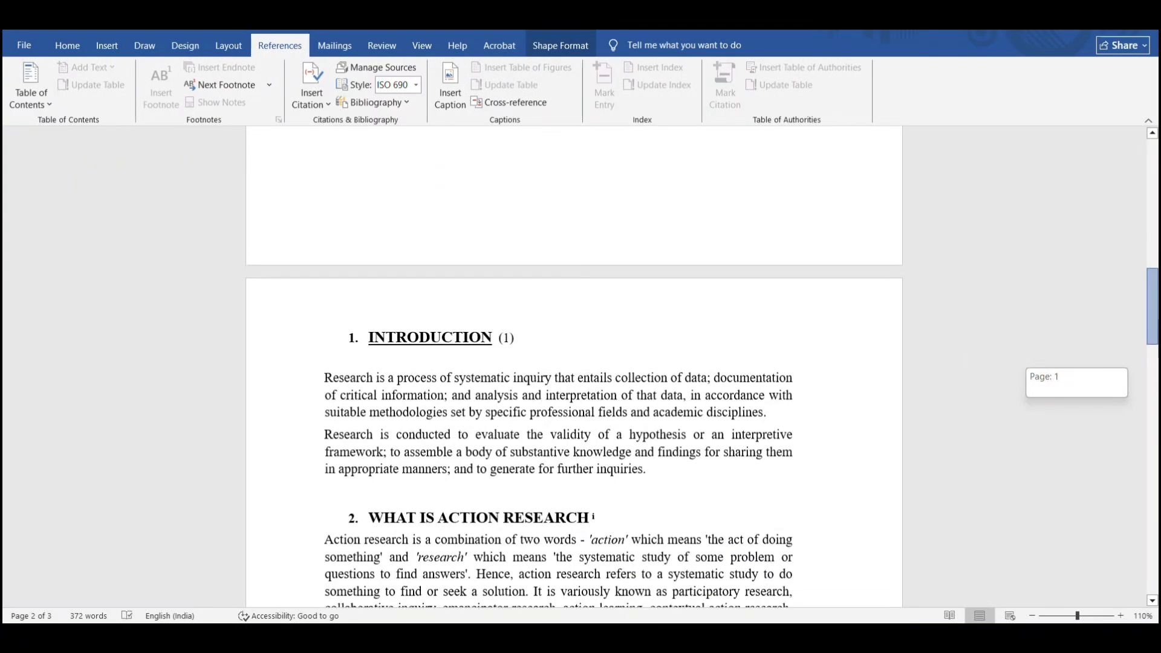
scroll(855, 427, down, 4)
click(795, 418)
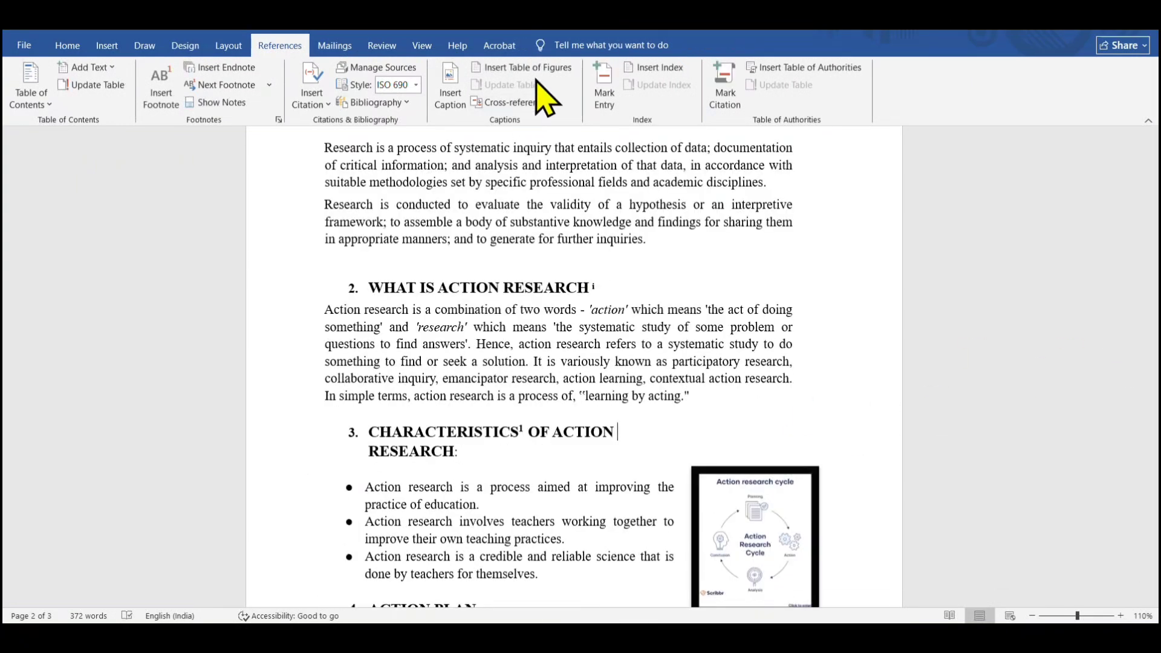
drag(1152, 368, 1153, 195)
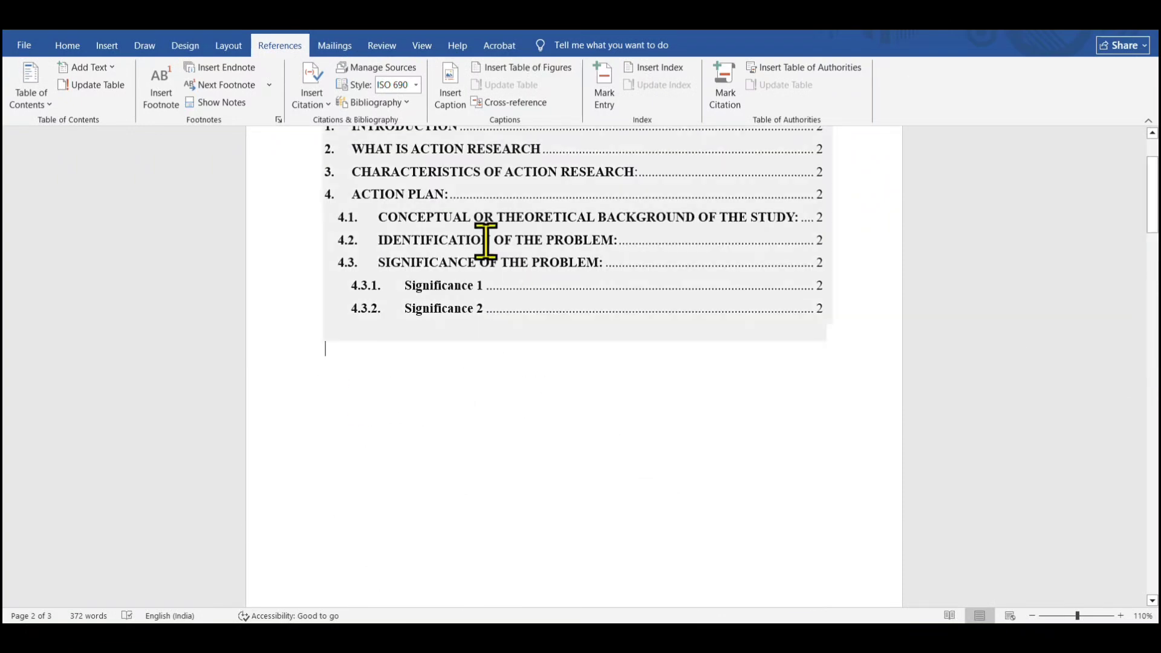
click(327, 344)
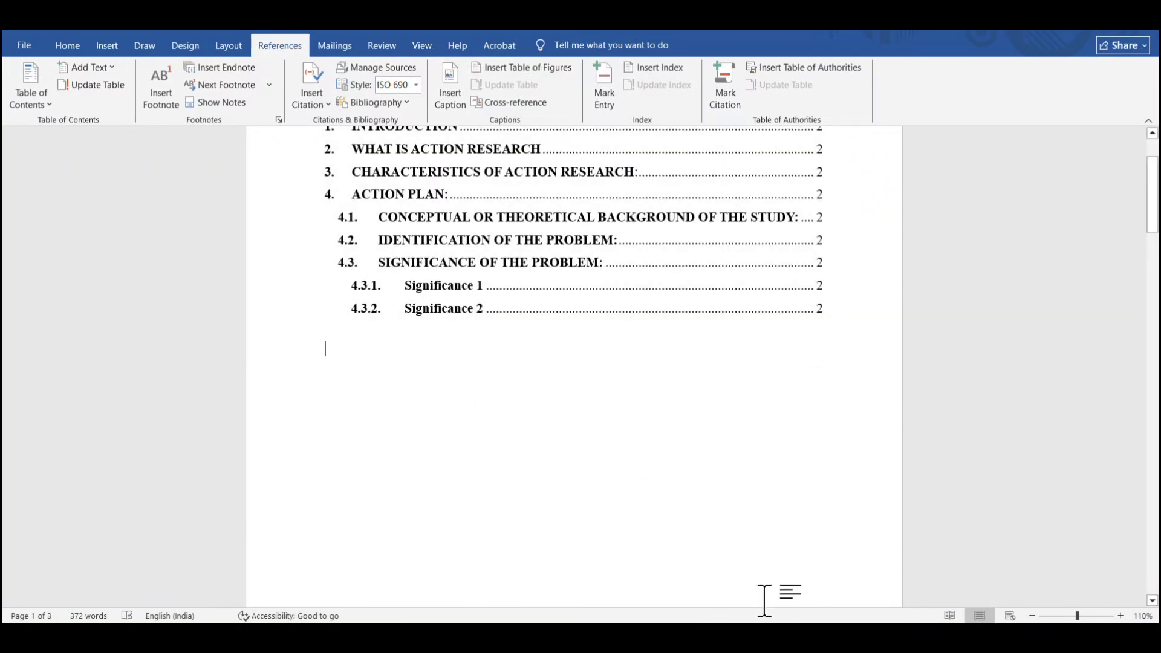
click(1007, 598)
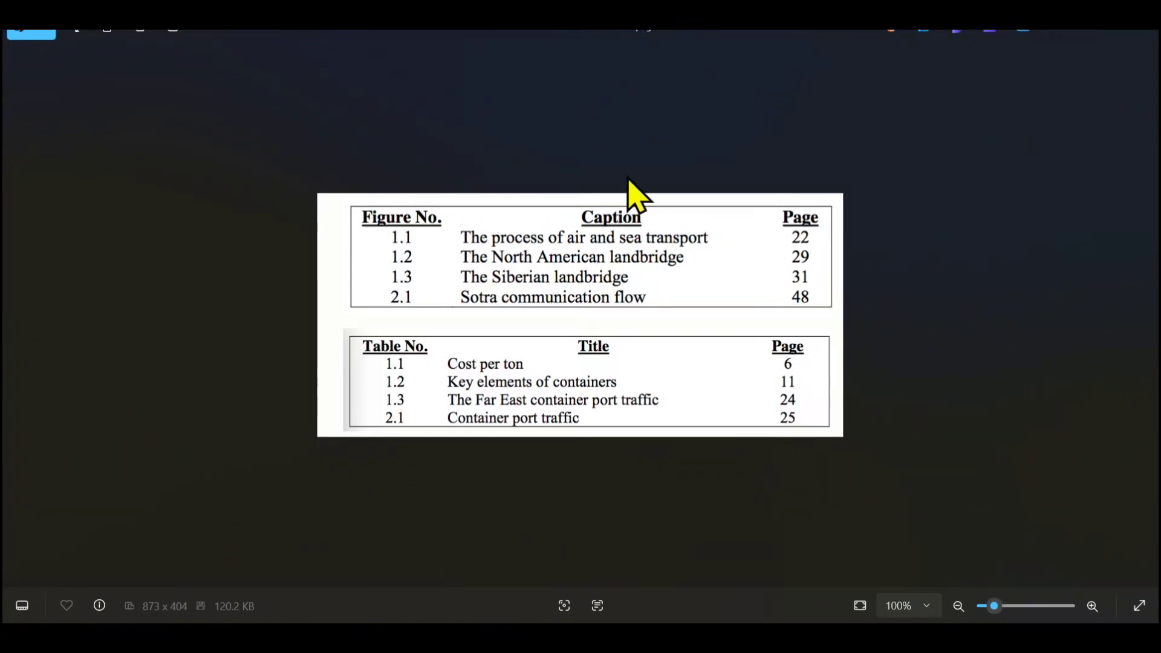
click(1064, 31)
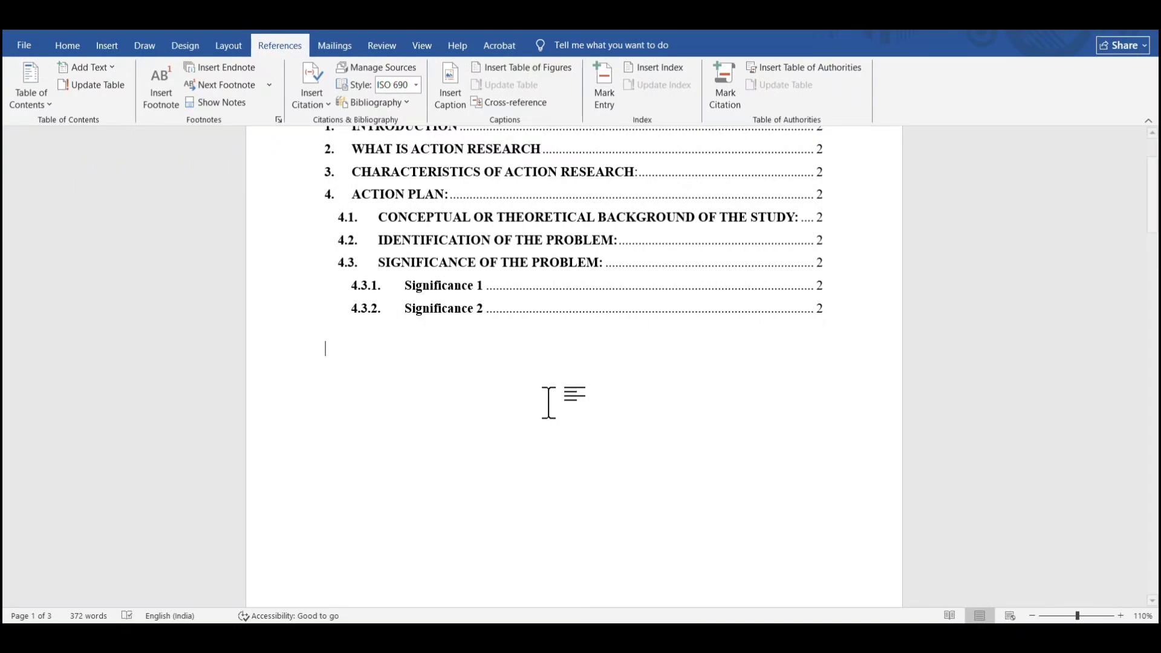
Update the table of contents, refreshing page numbers only
drag(1151, 195, 1152, 455)
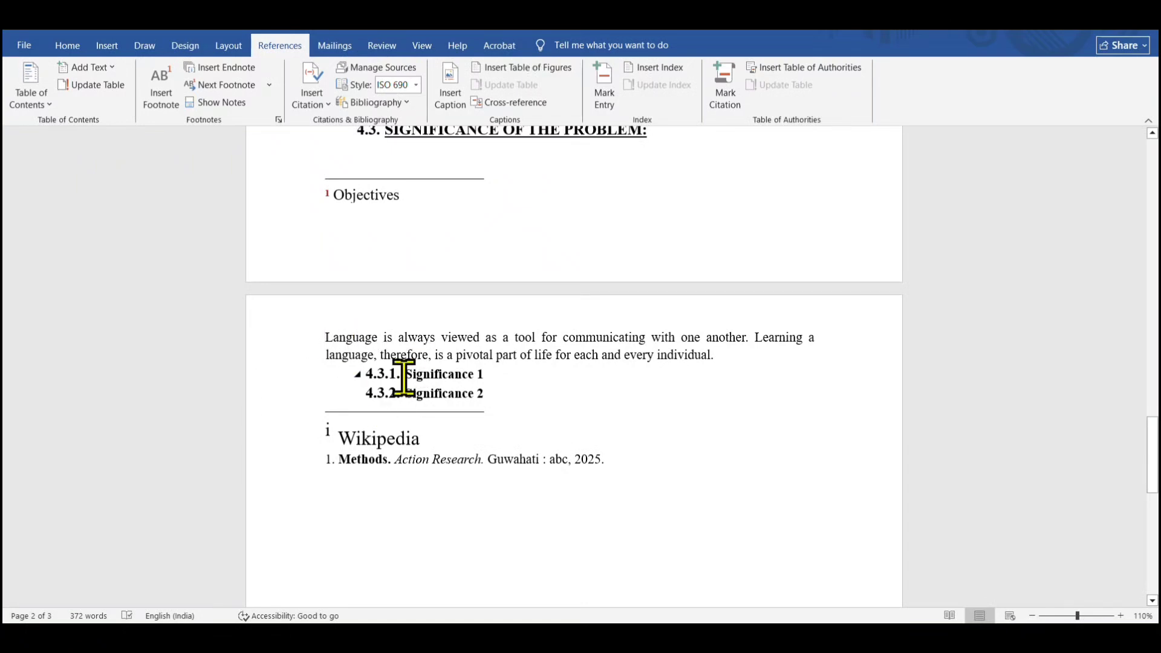
drag(404, 378, 548, 410)
click(548, 410)
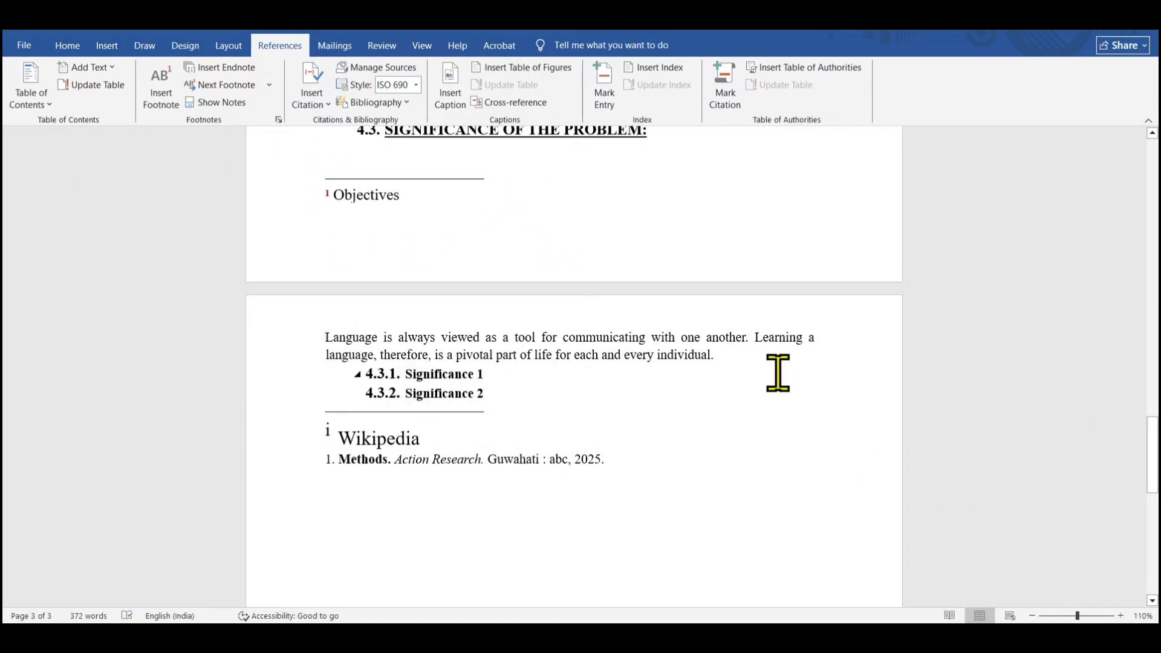
drag(1151, 454, 1152, 186)
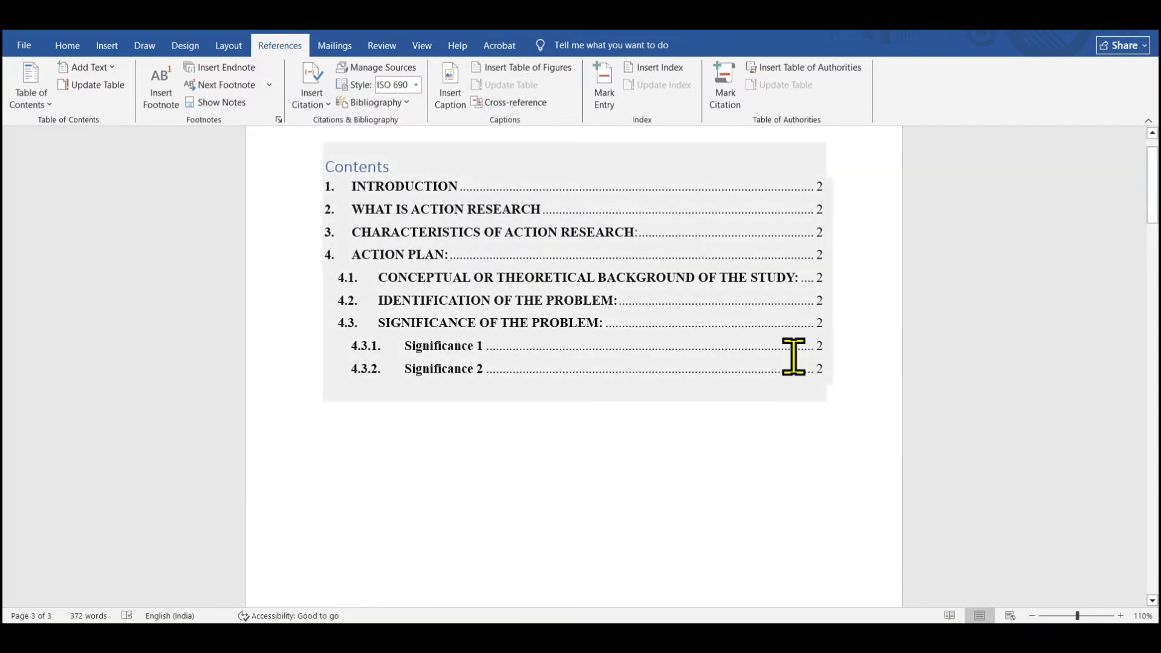
scroll(572, 321, up, 2)
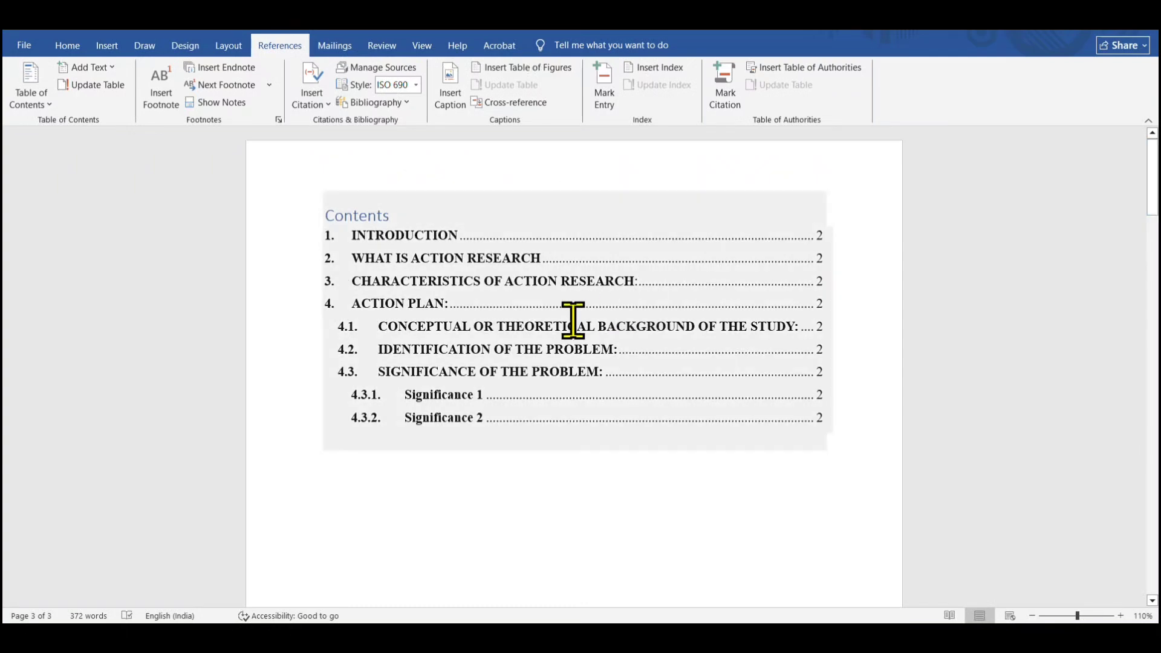
click(566, 325)
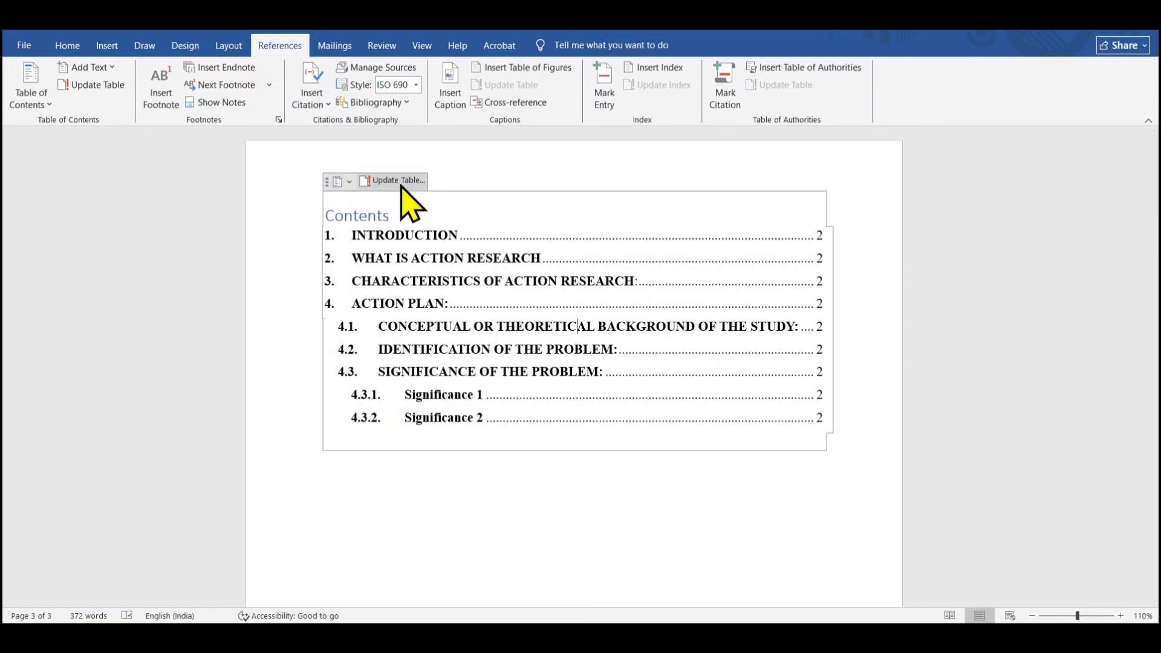
click(401, 182)
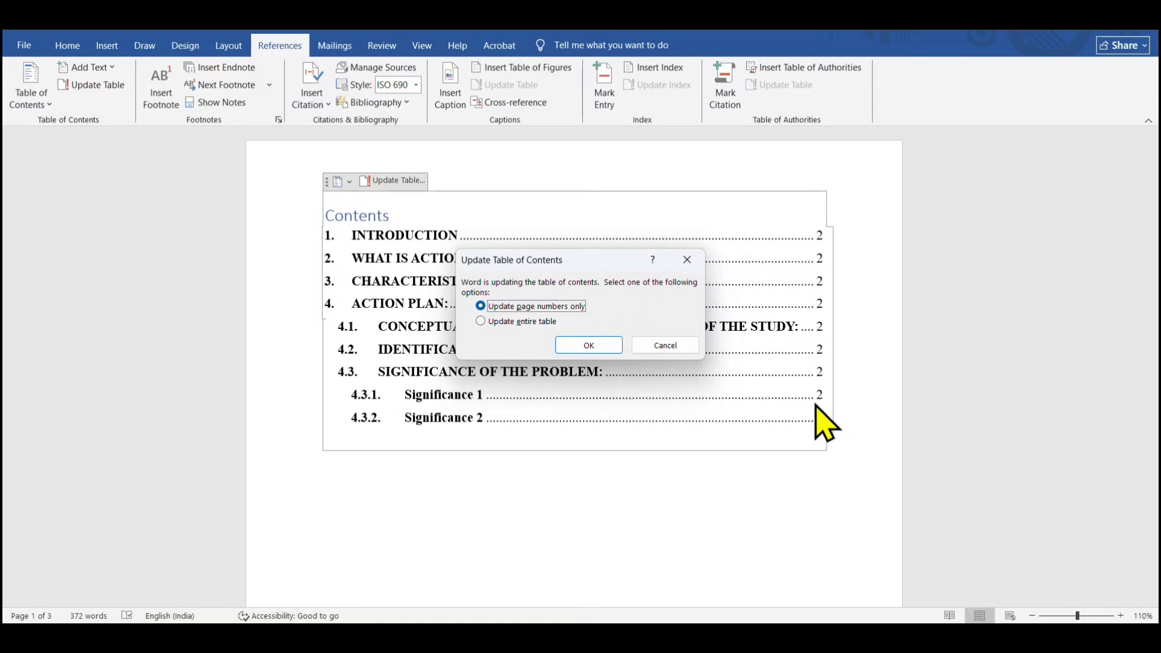
click(600, 355)
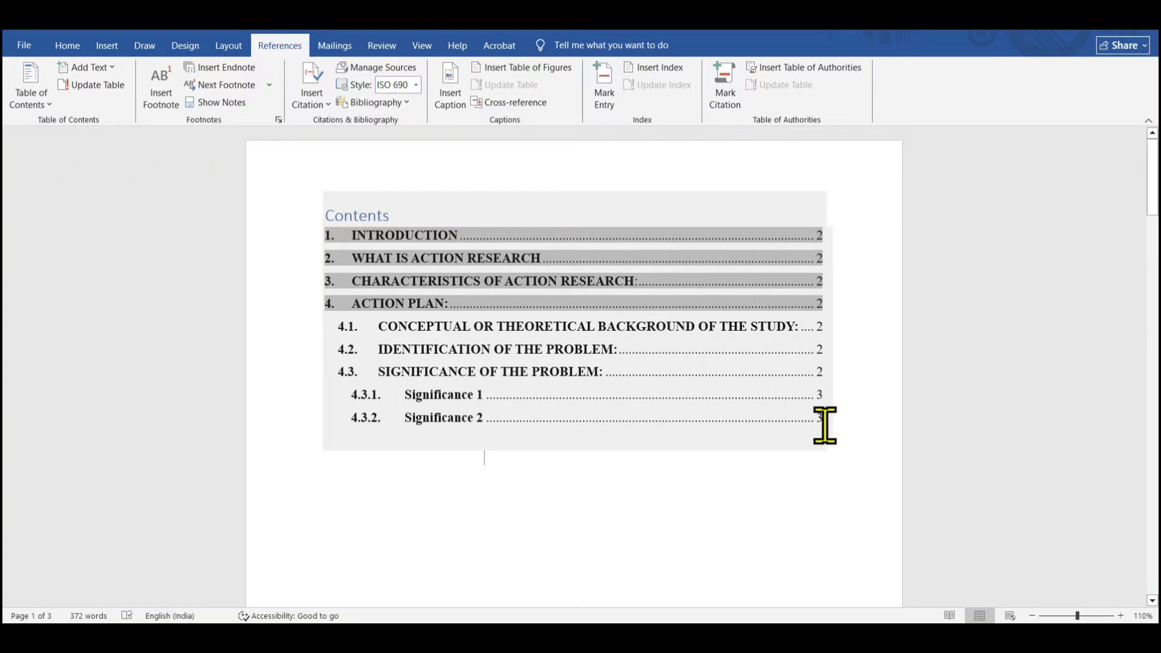
mouse_move(1152, 199)
mouse_down()
mouse_move(1157, 515)
mouse_move(1157, 199)
mouse_up()
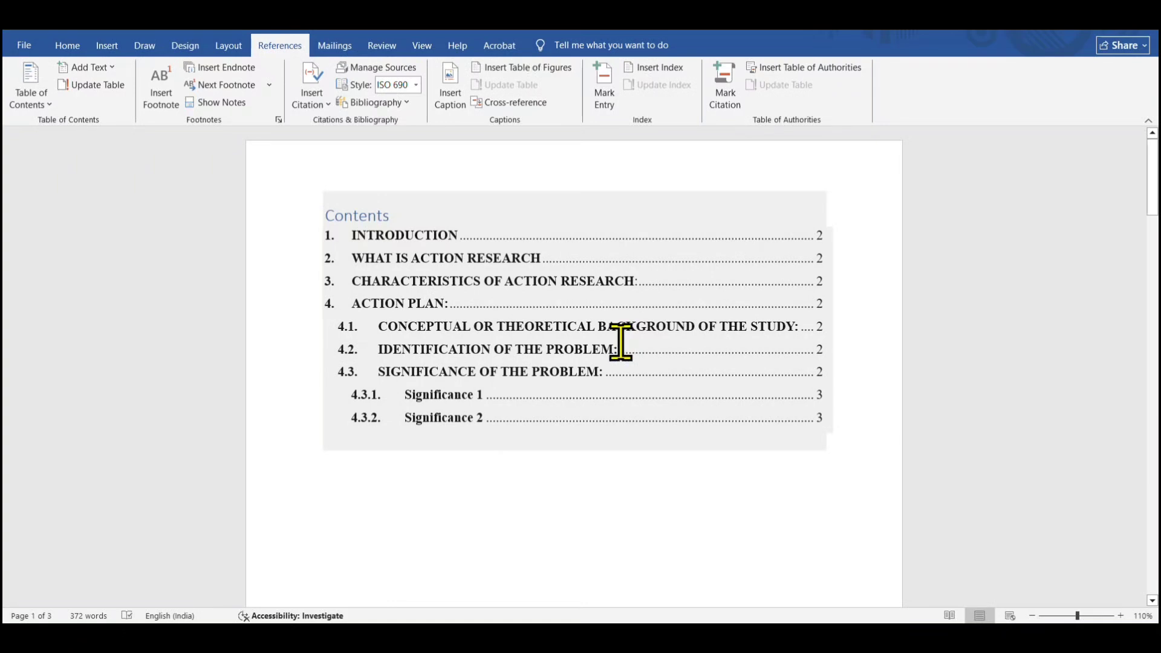